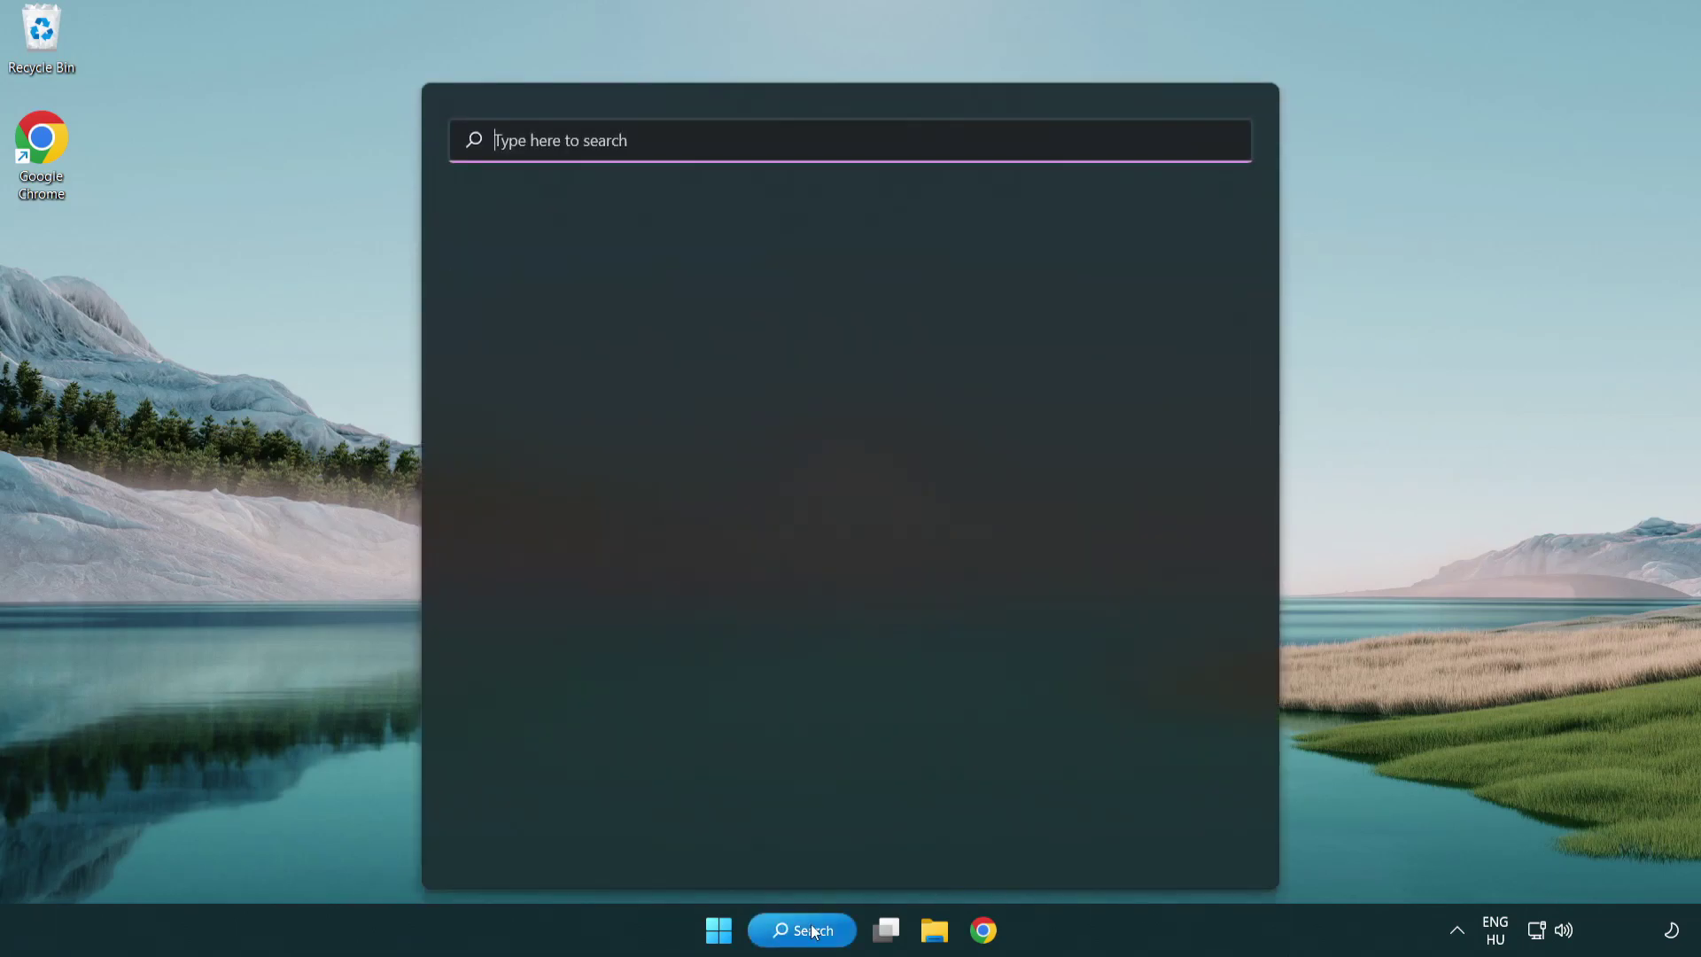
- Find and open Device Manager through Windows search, and move its window toward the middle of the desktop
type("device manager")
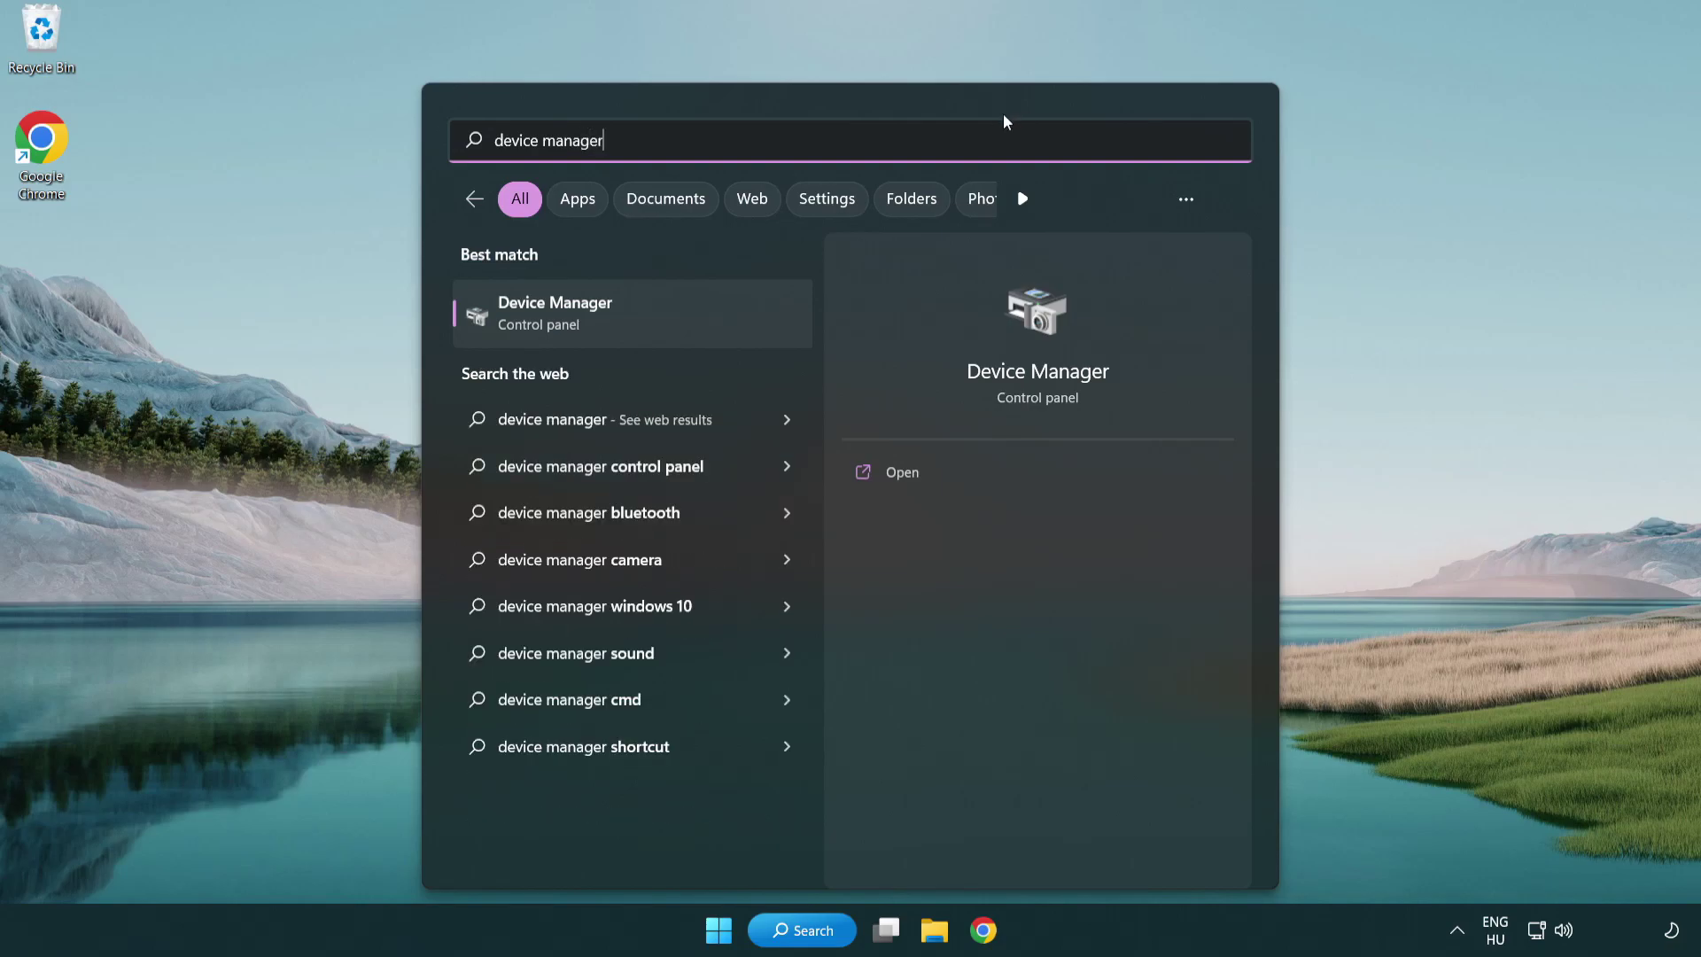
left_click(680, 321)
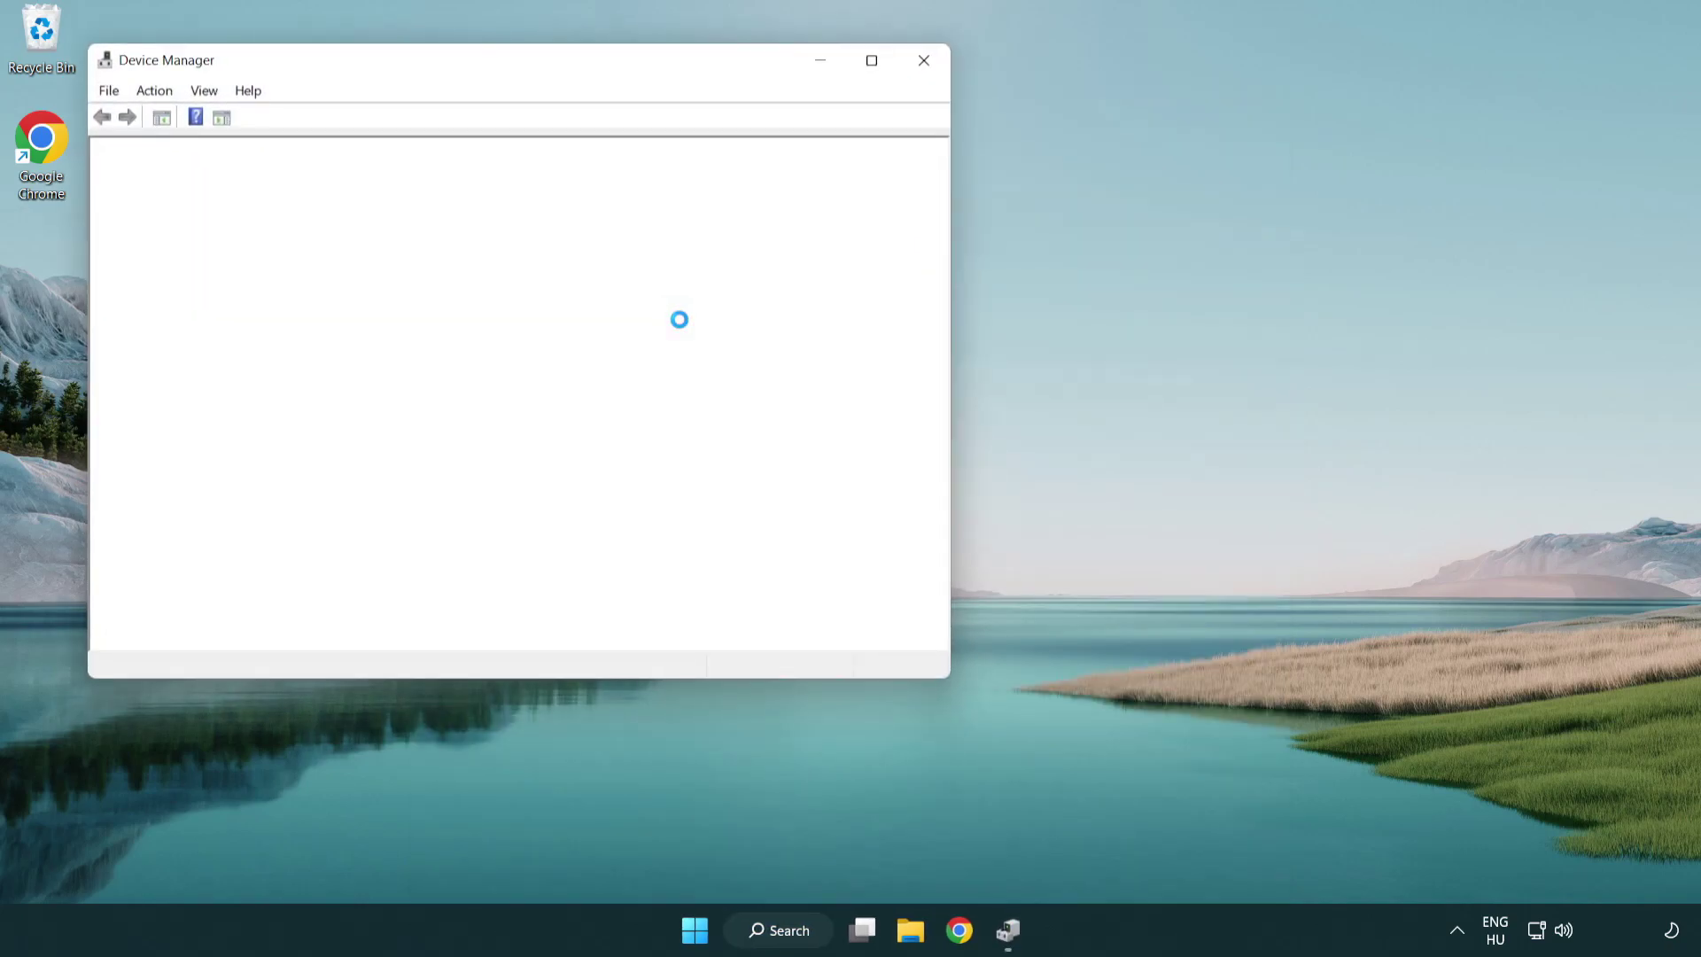
left_click_drag(460, 65, 749, 171)
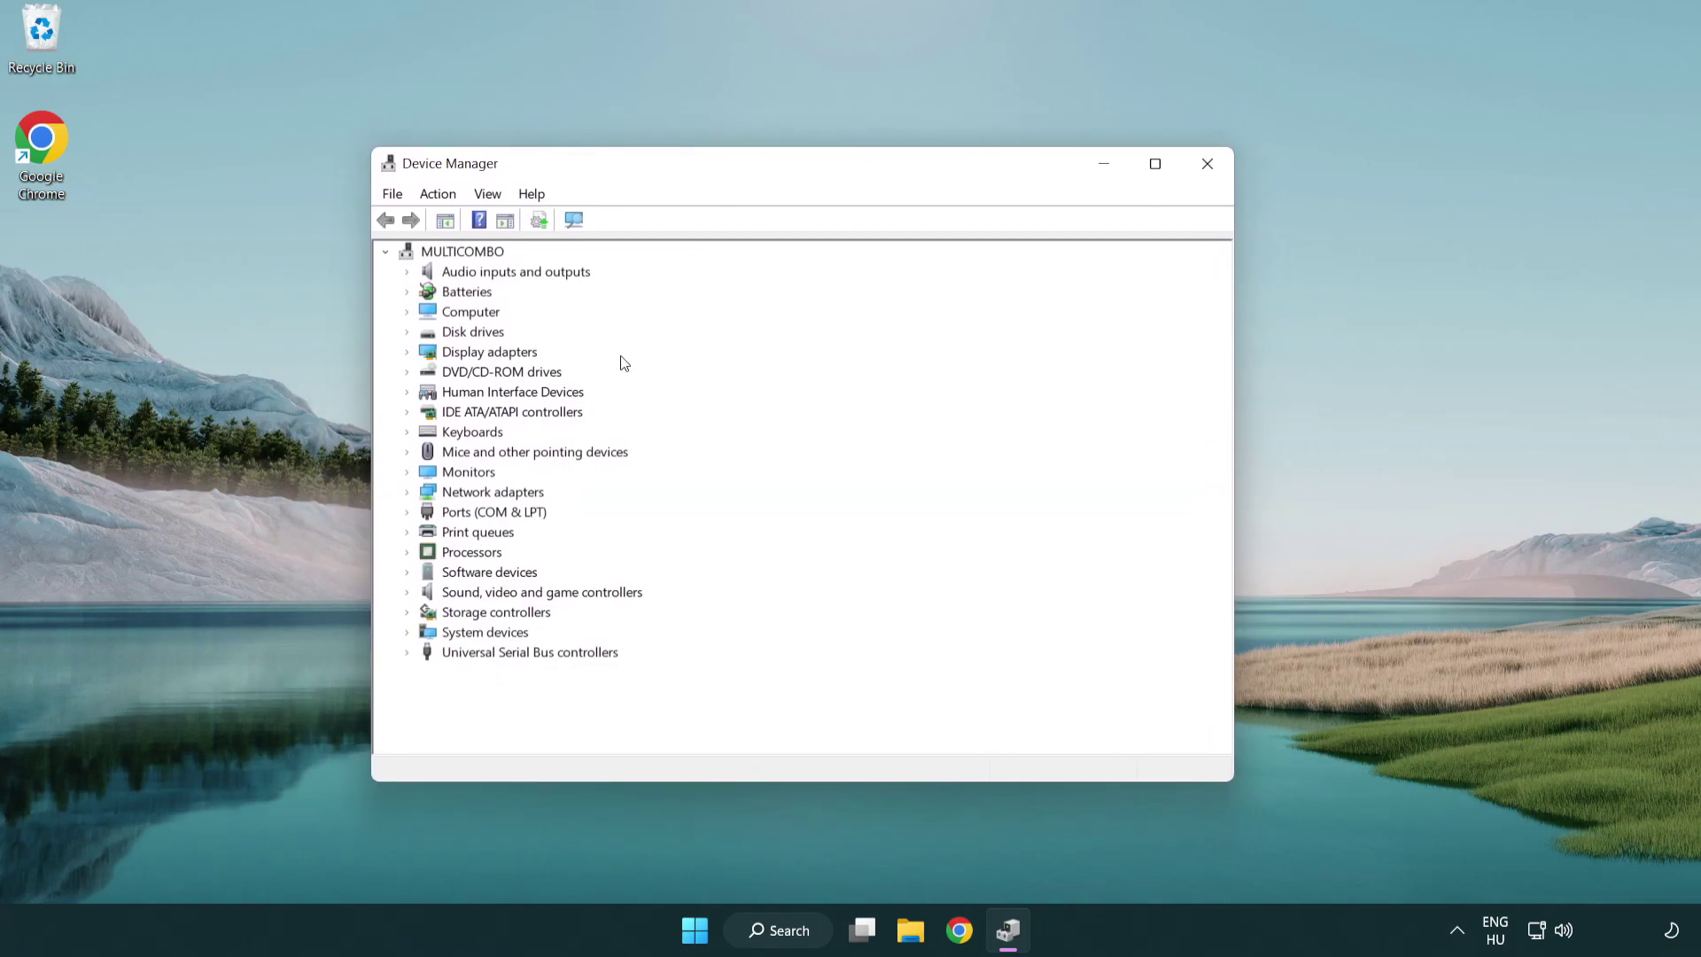
- Run an automatic driver search for the VMware SVGA 3D display adapter, and close Device Manager
left_click(507, 355)
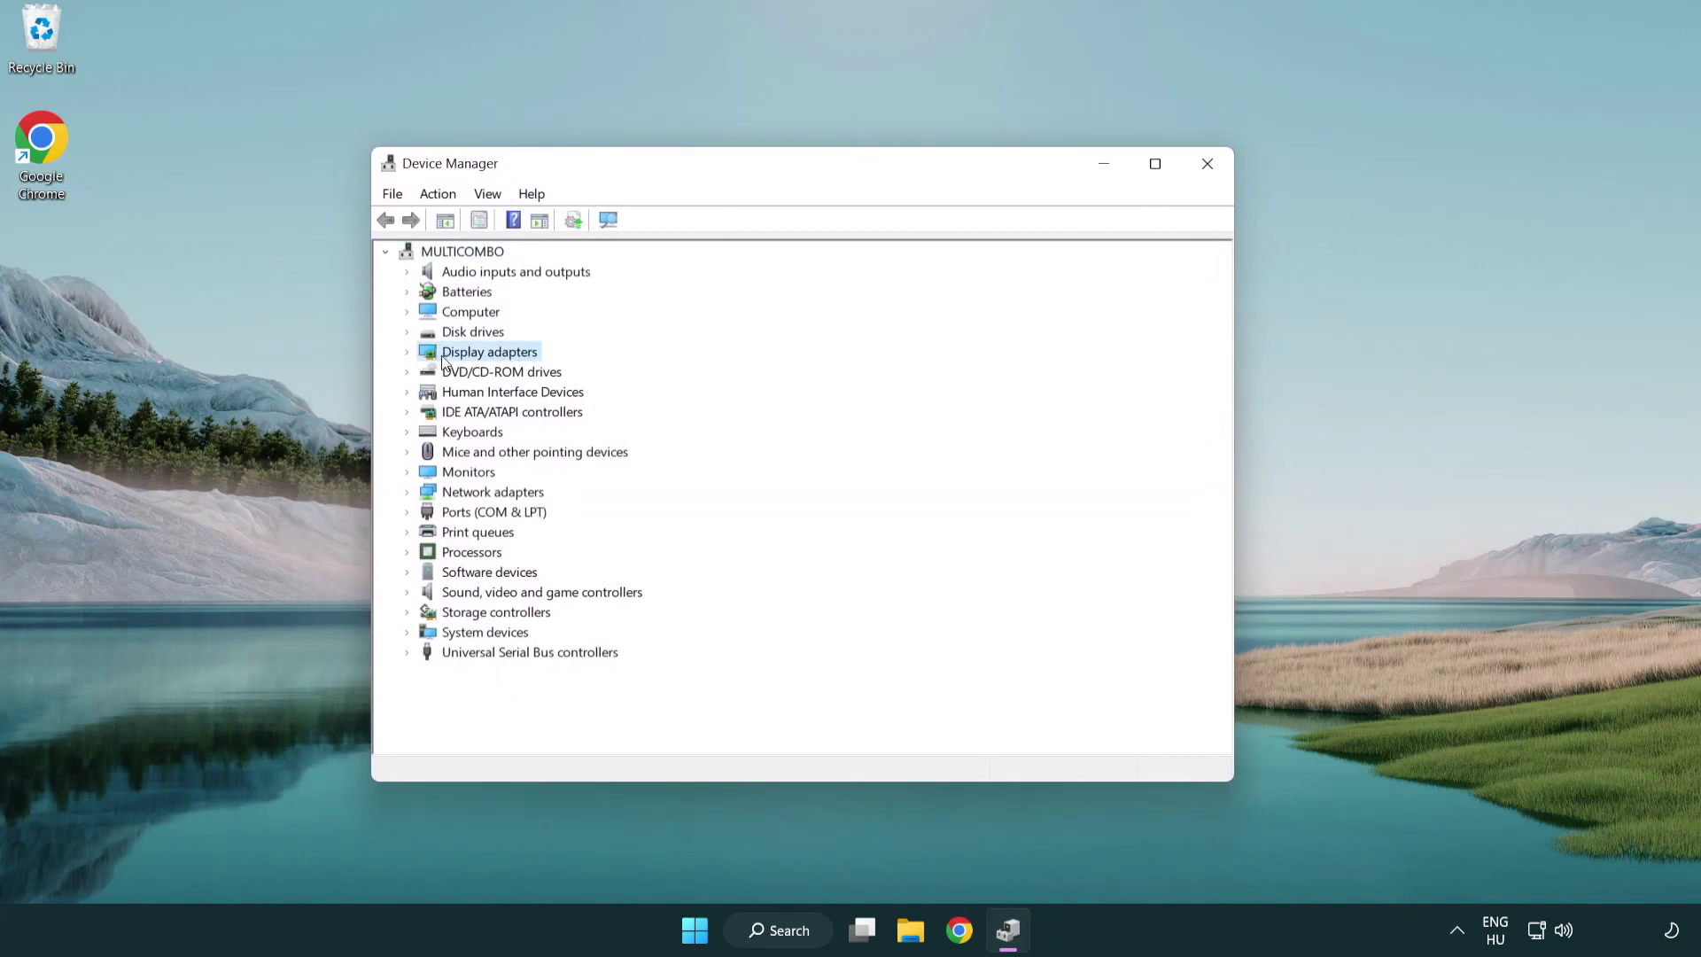
left_click(408, 355)
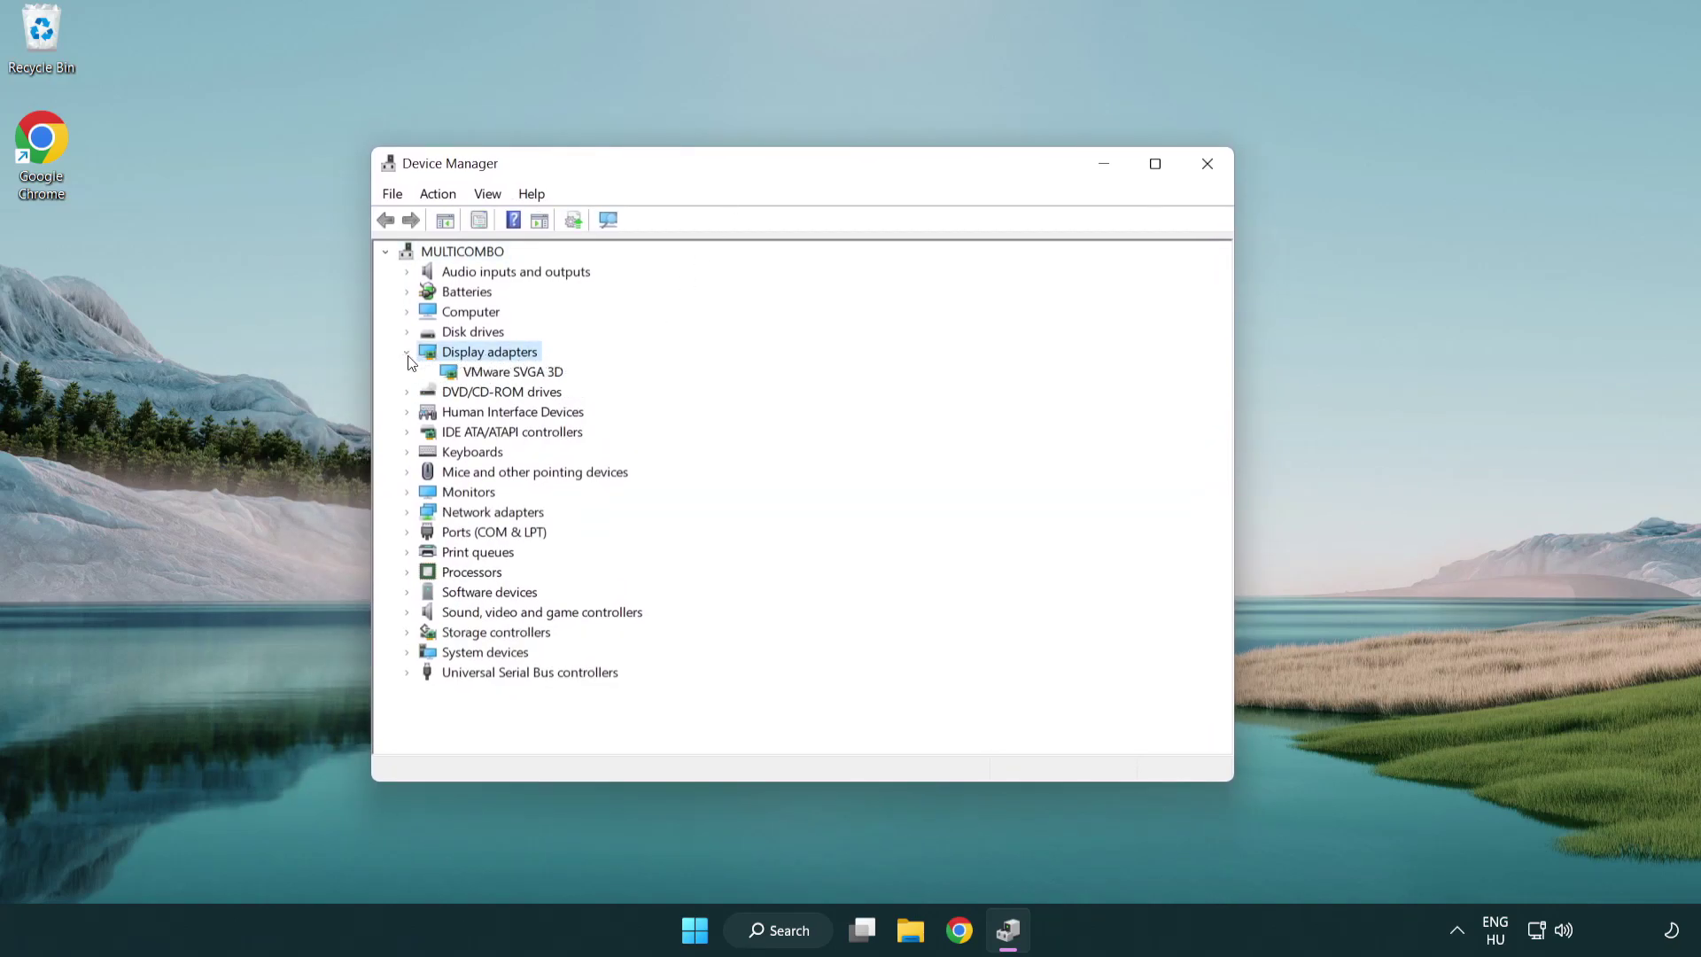
left_click(505, 374)
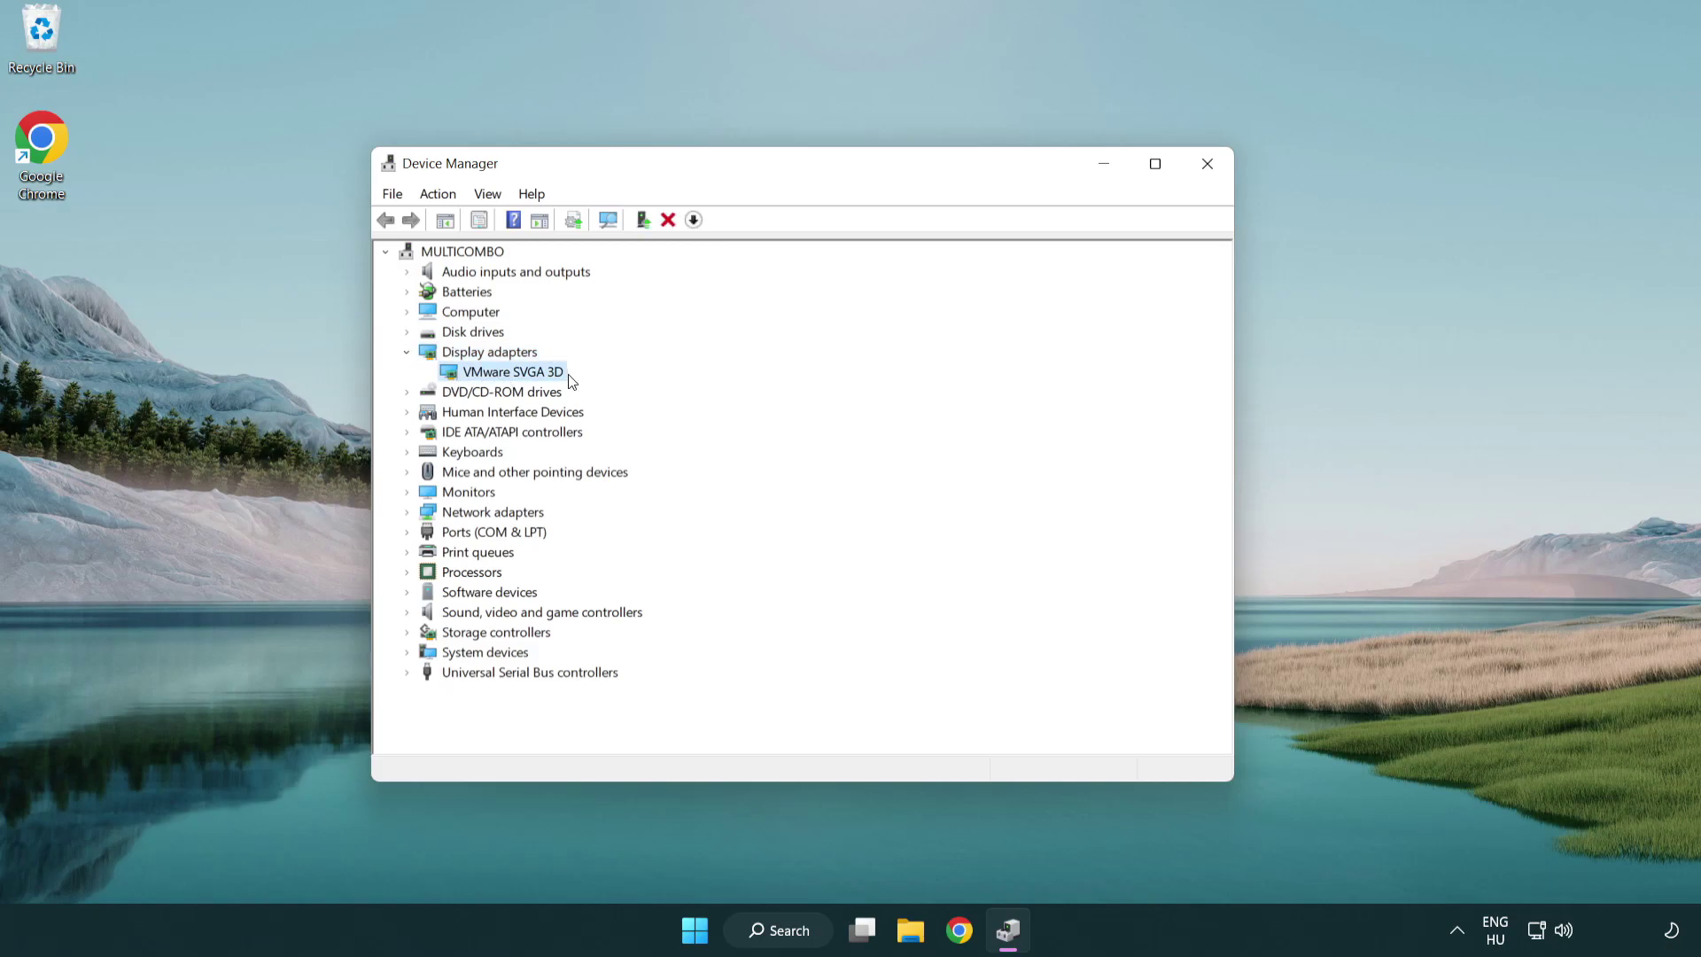
right_click(508, 379)
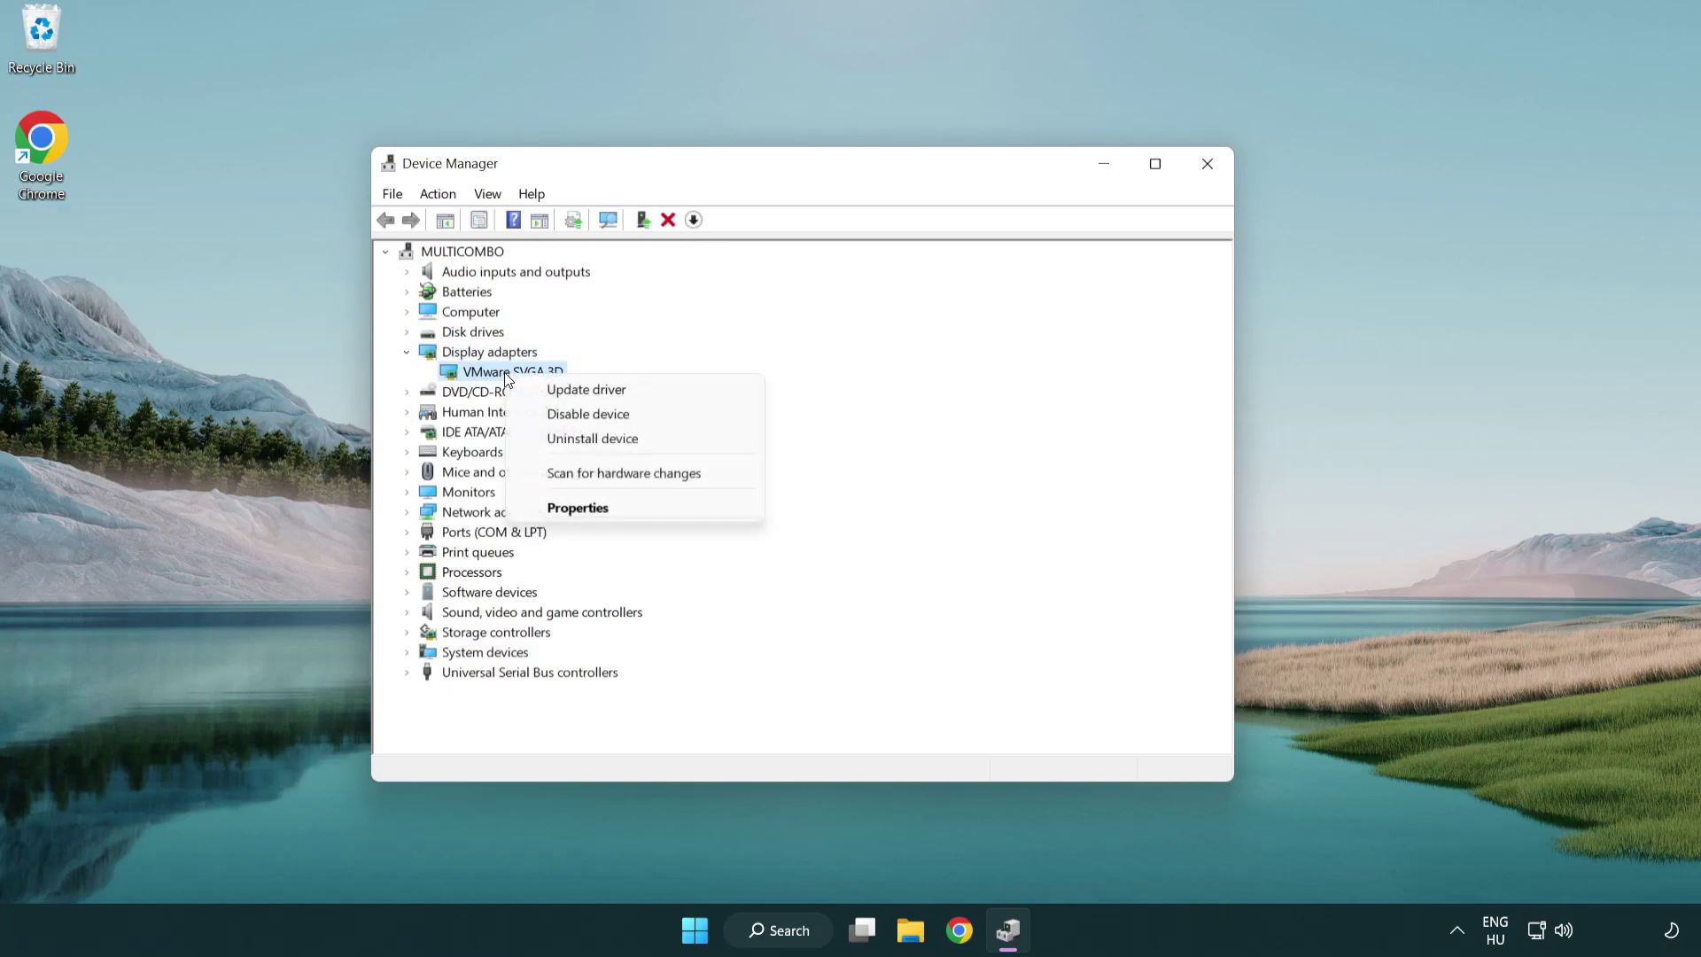
left_click(671, 390)
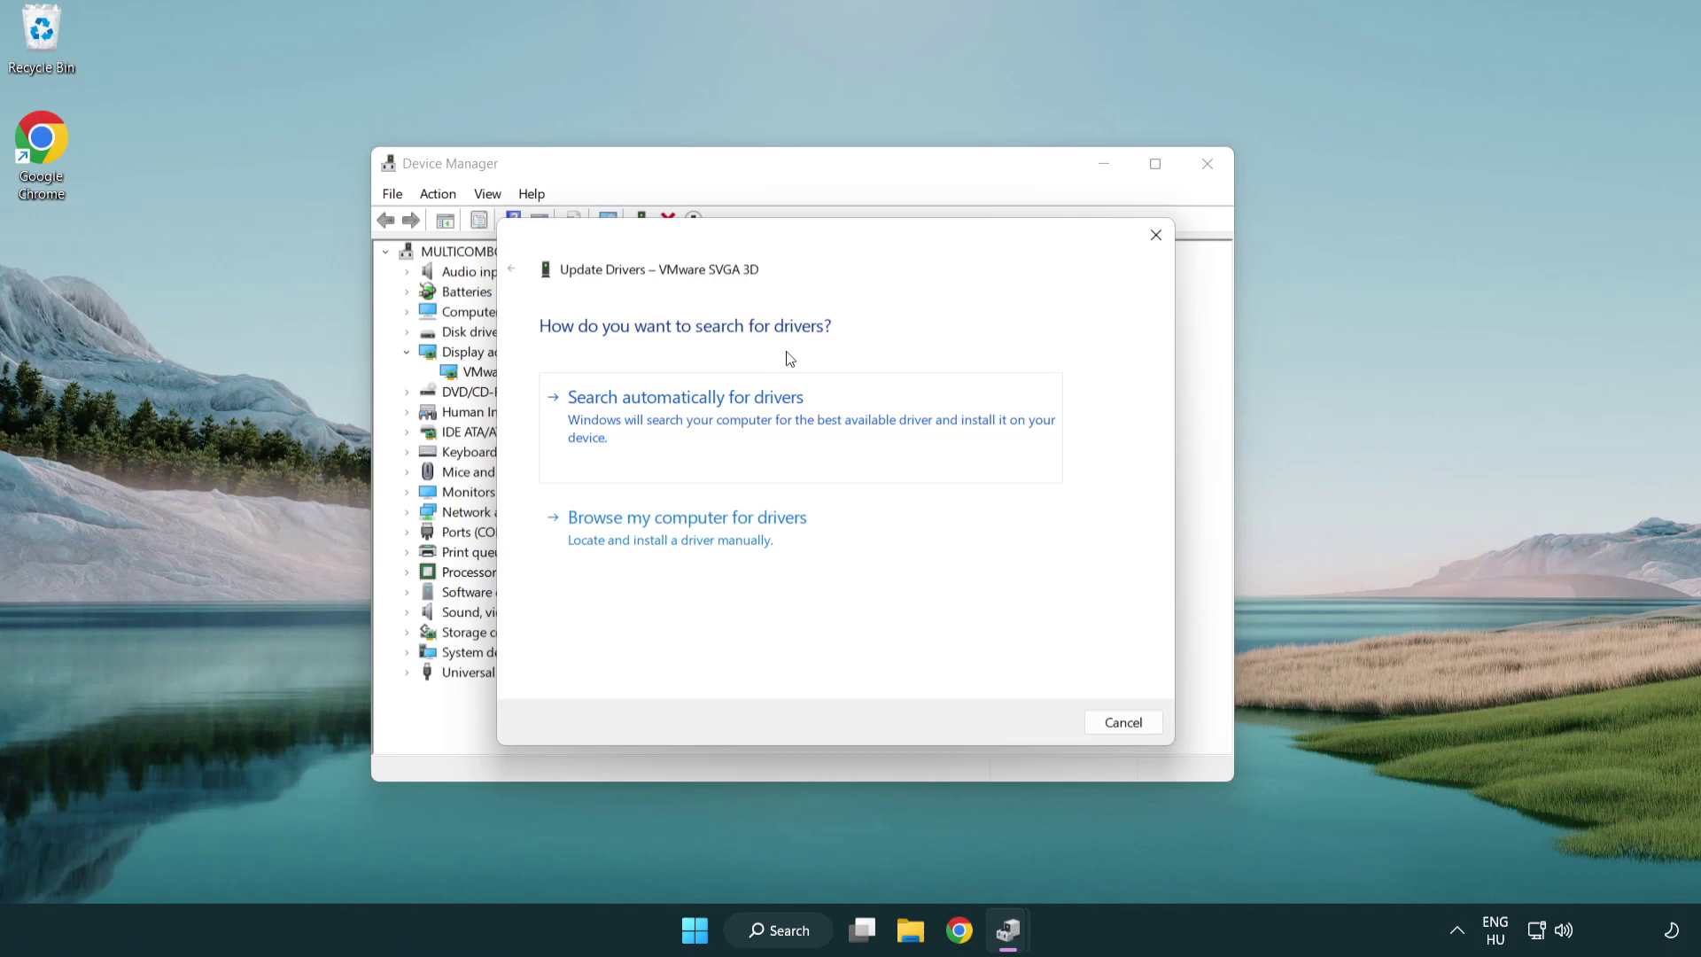
left_click(749, 414)
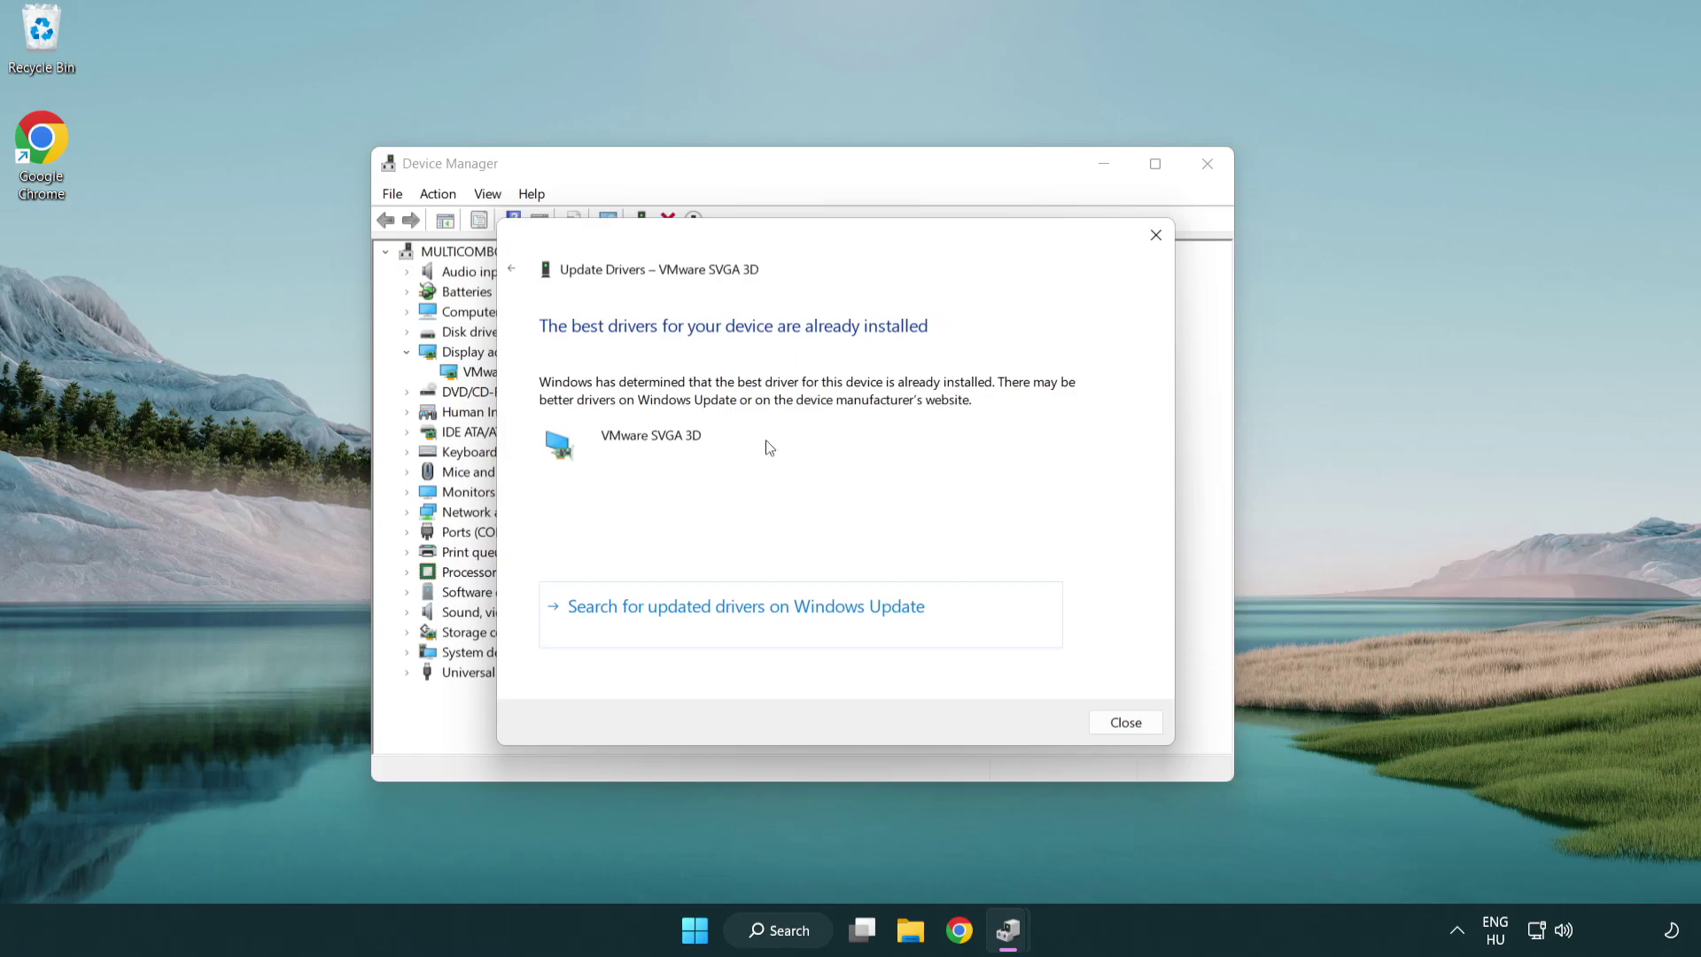
left_click(1128, 726)
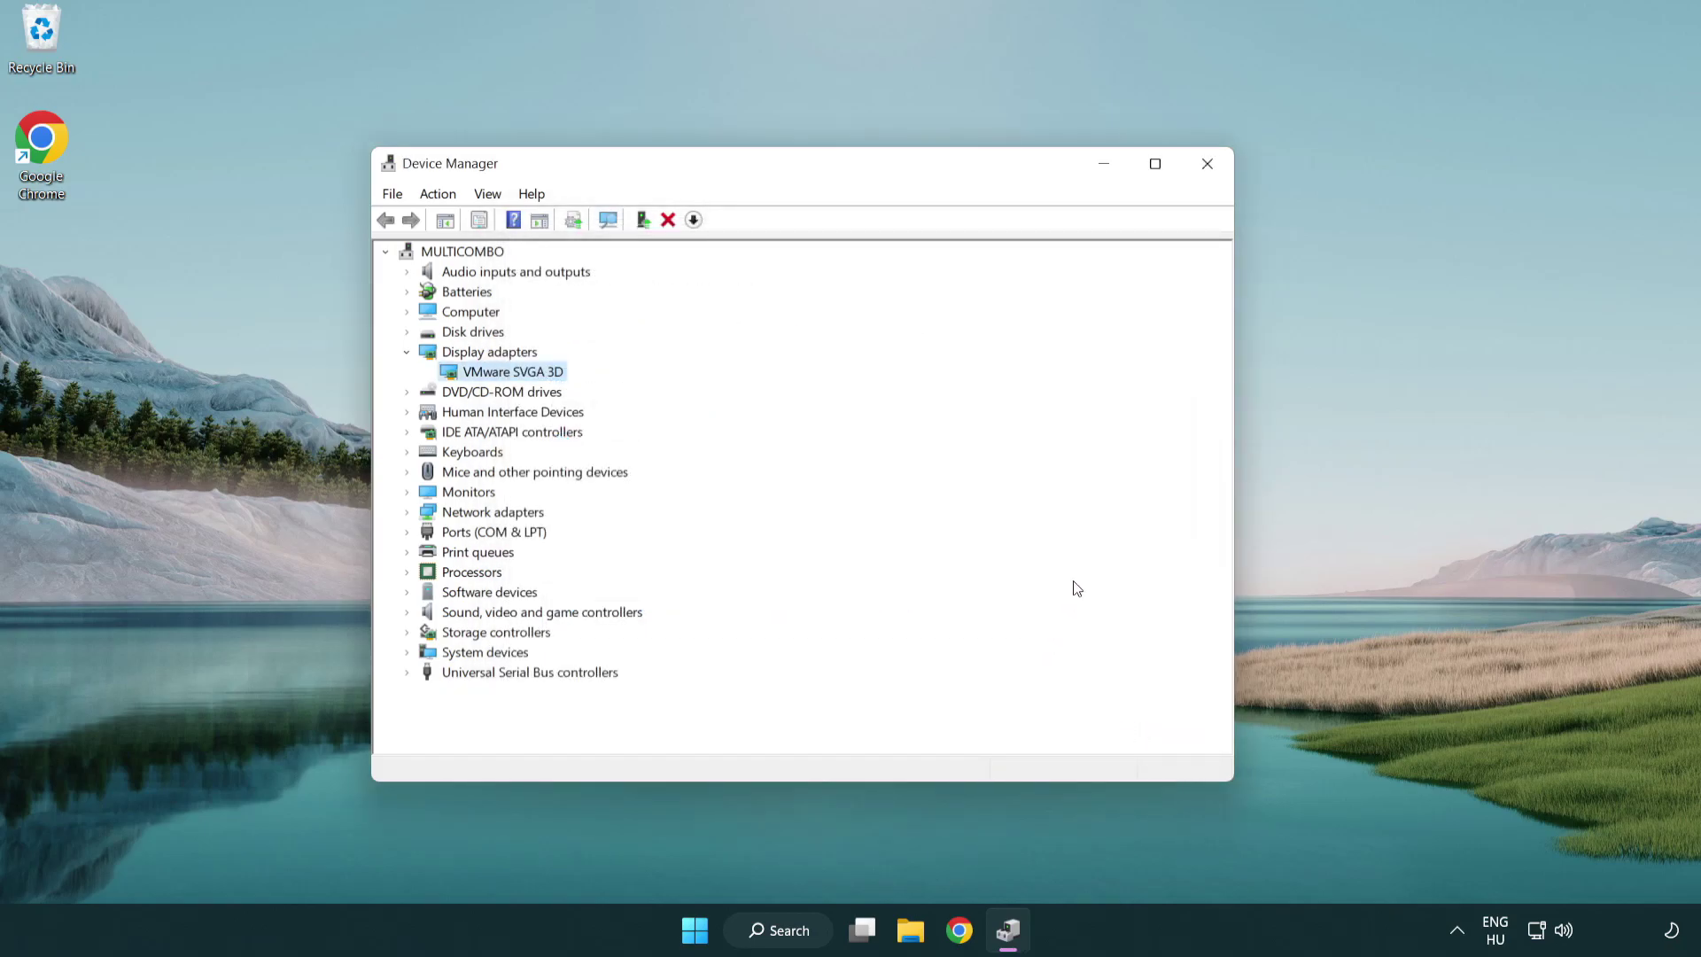
left_click(1211, 169)
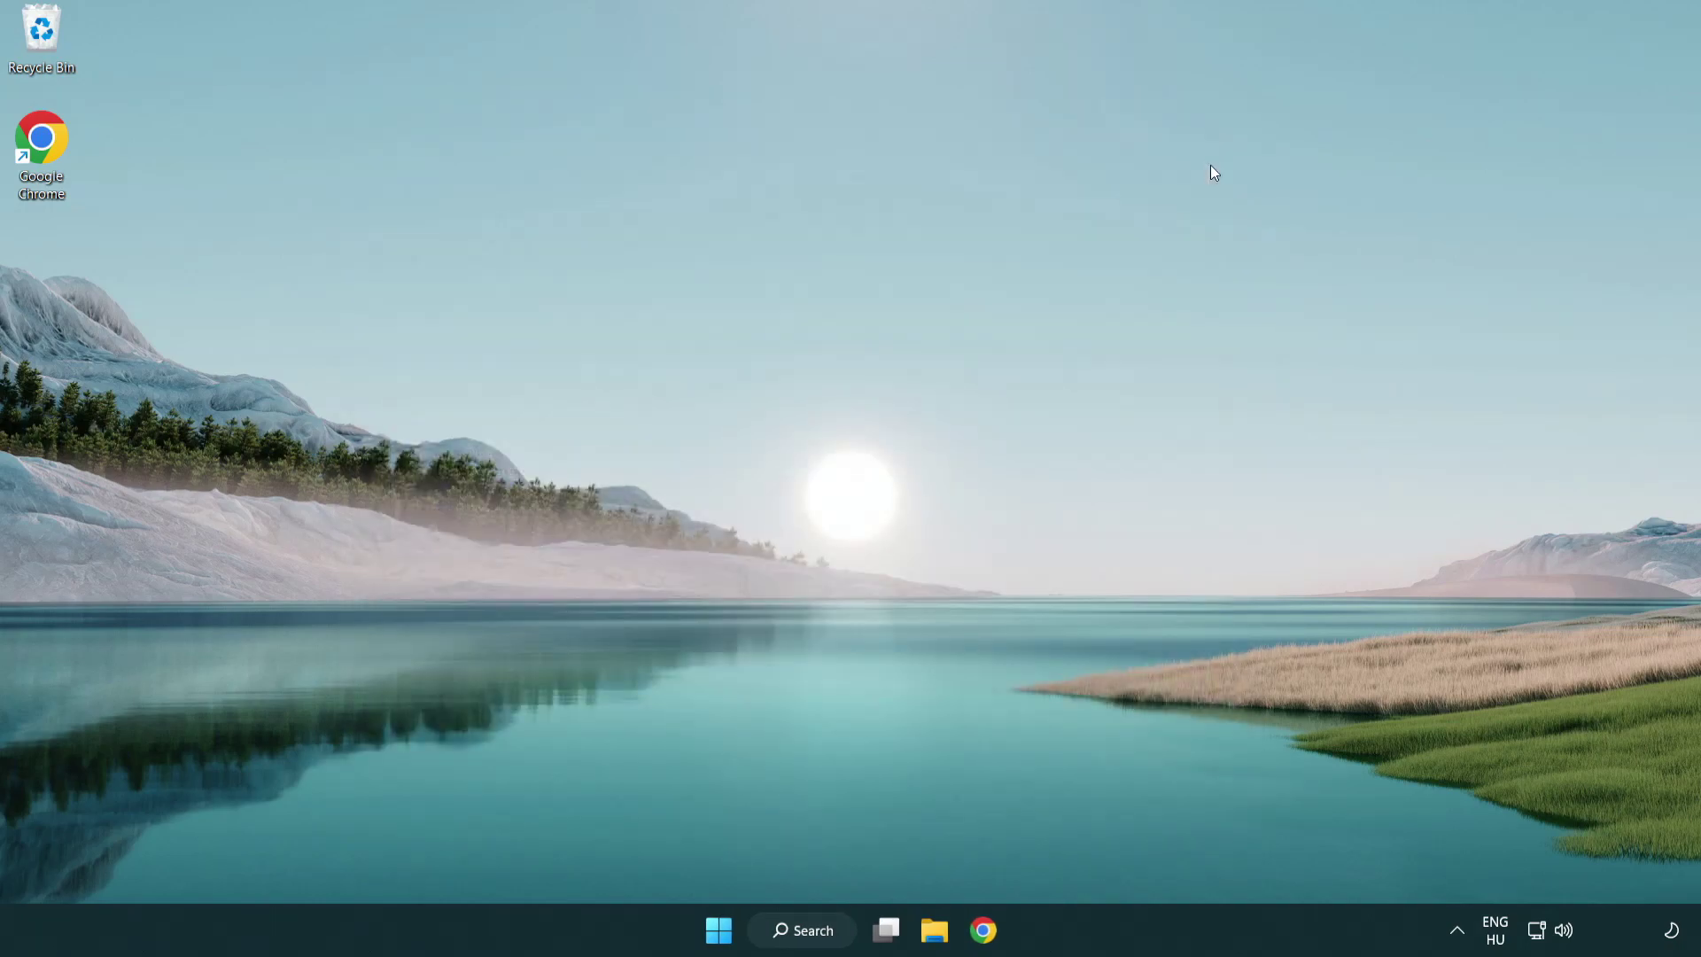
- Search Windows for "update", open the Windows Update settings, check for updates and close the settings
left_click(815, 922)
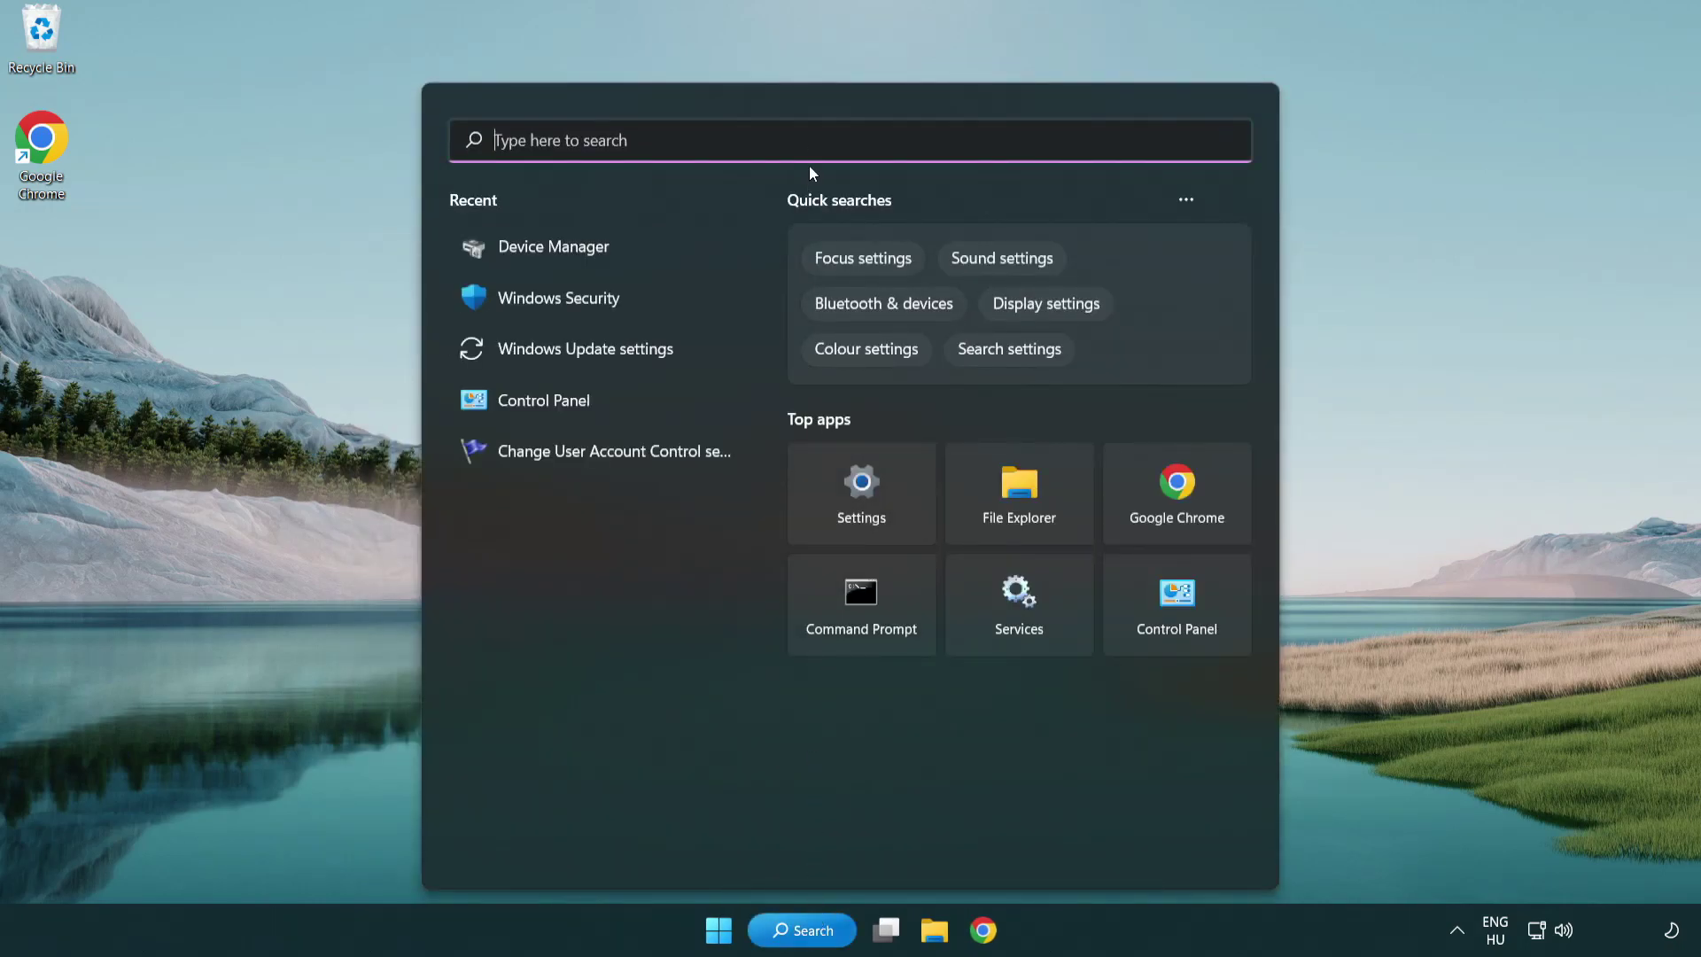
type("update")
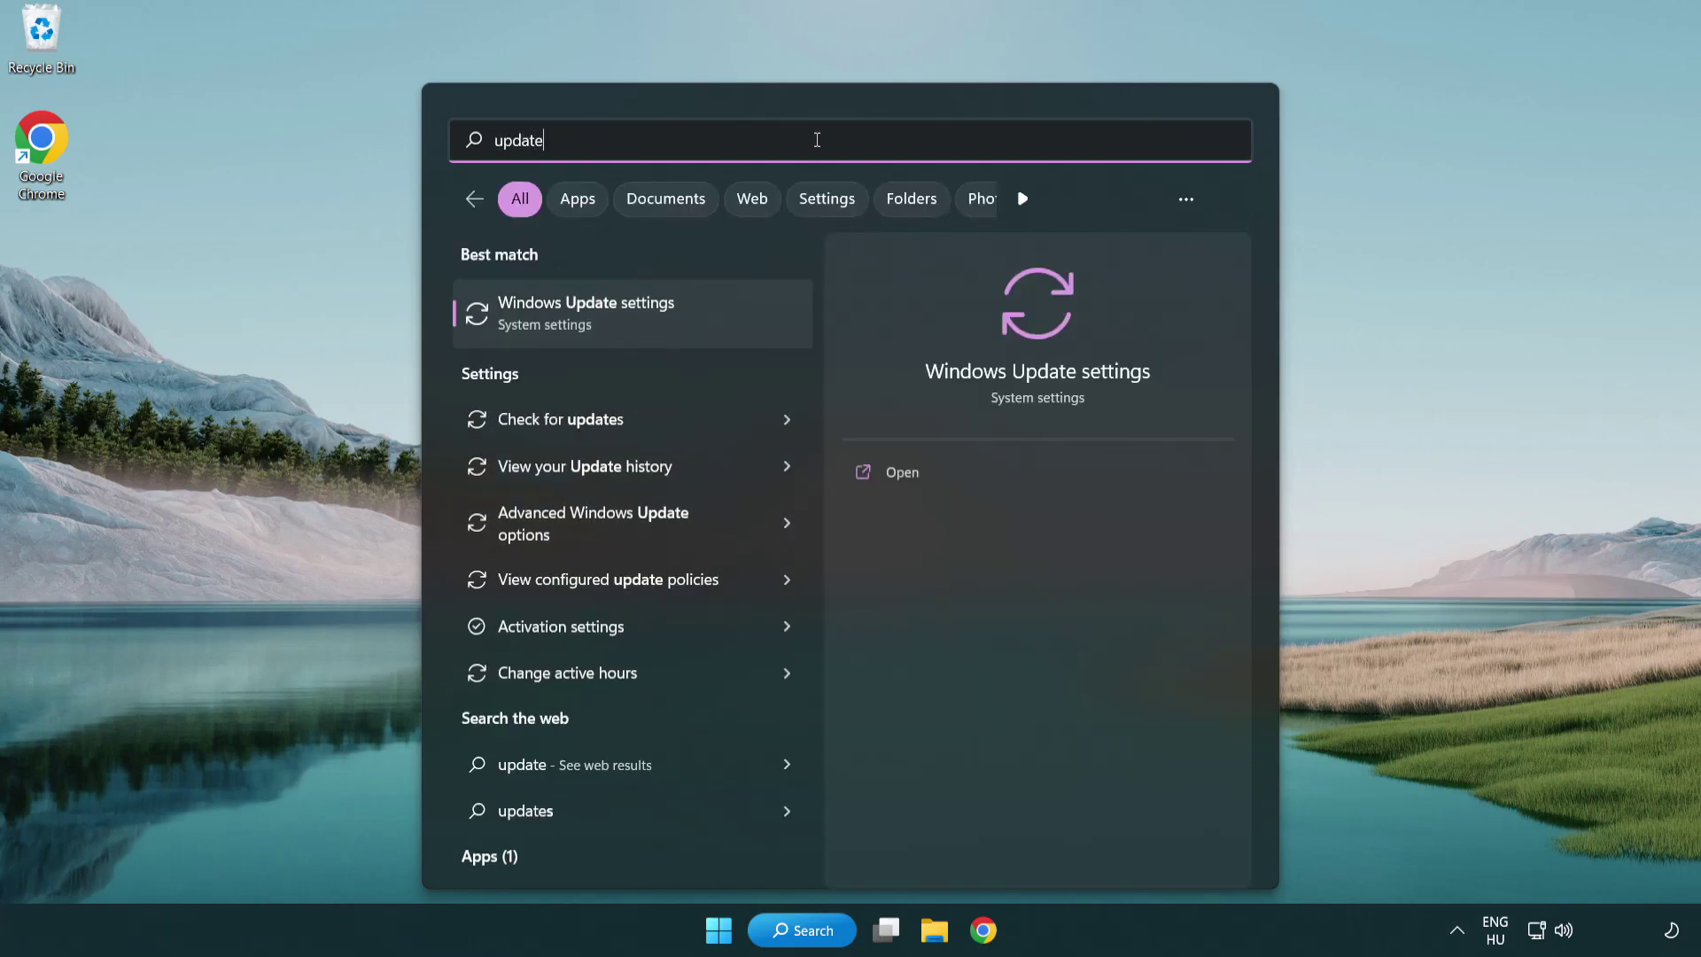
left_click(664, 326)
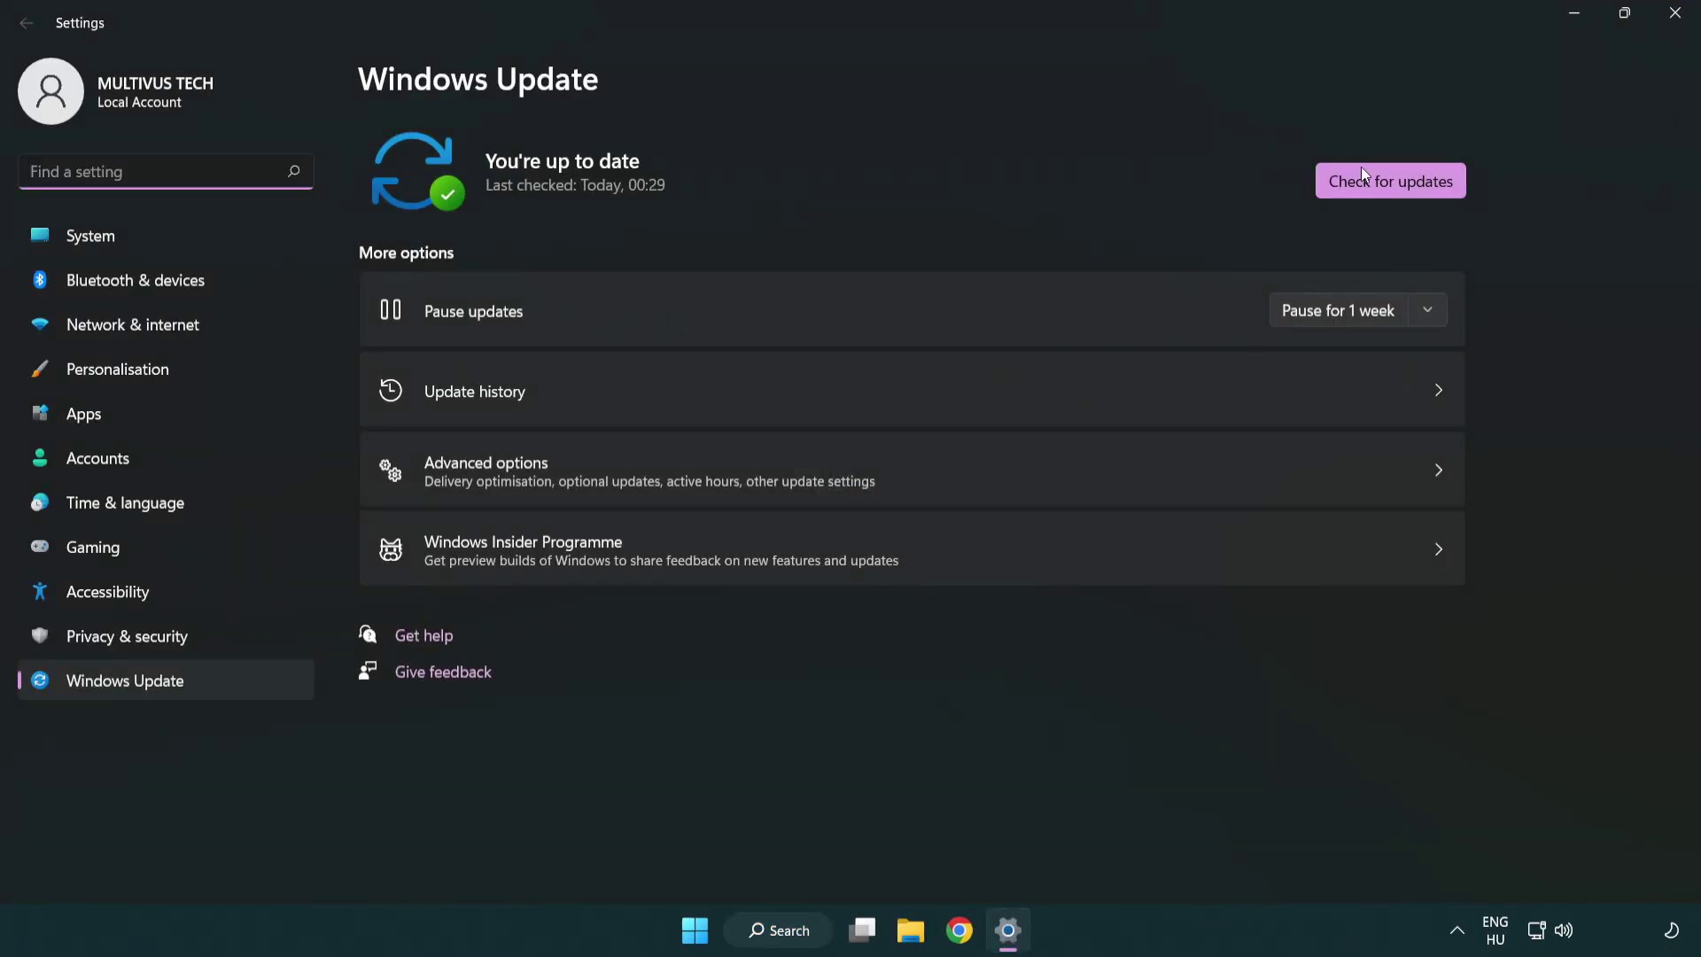
left_click(1418, 190)
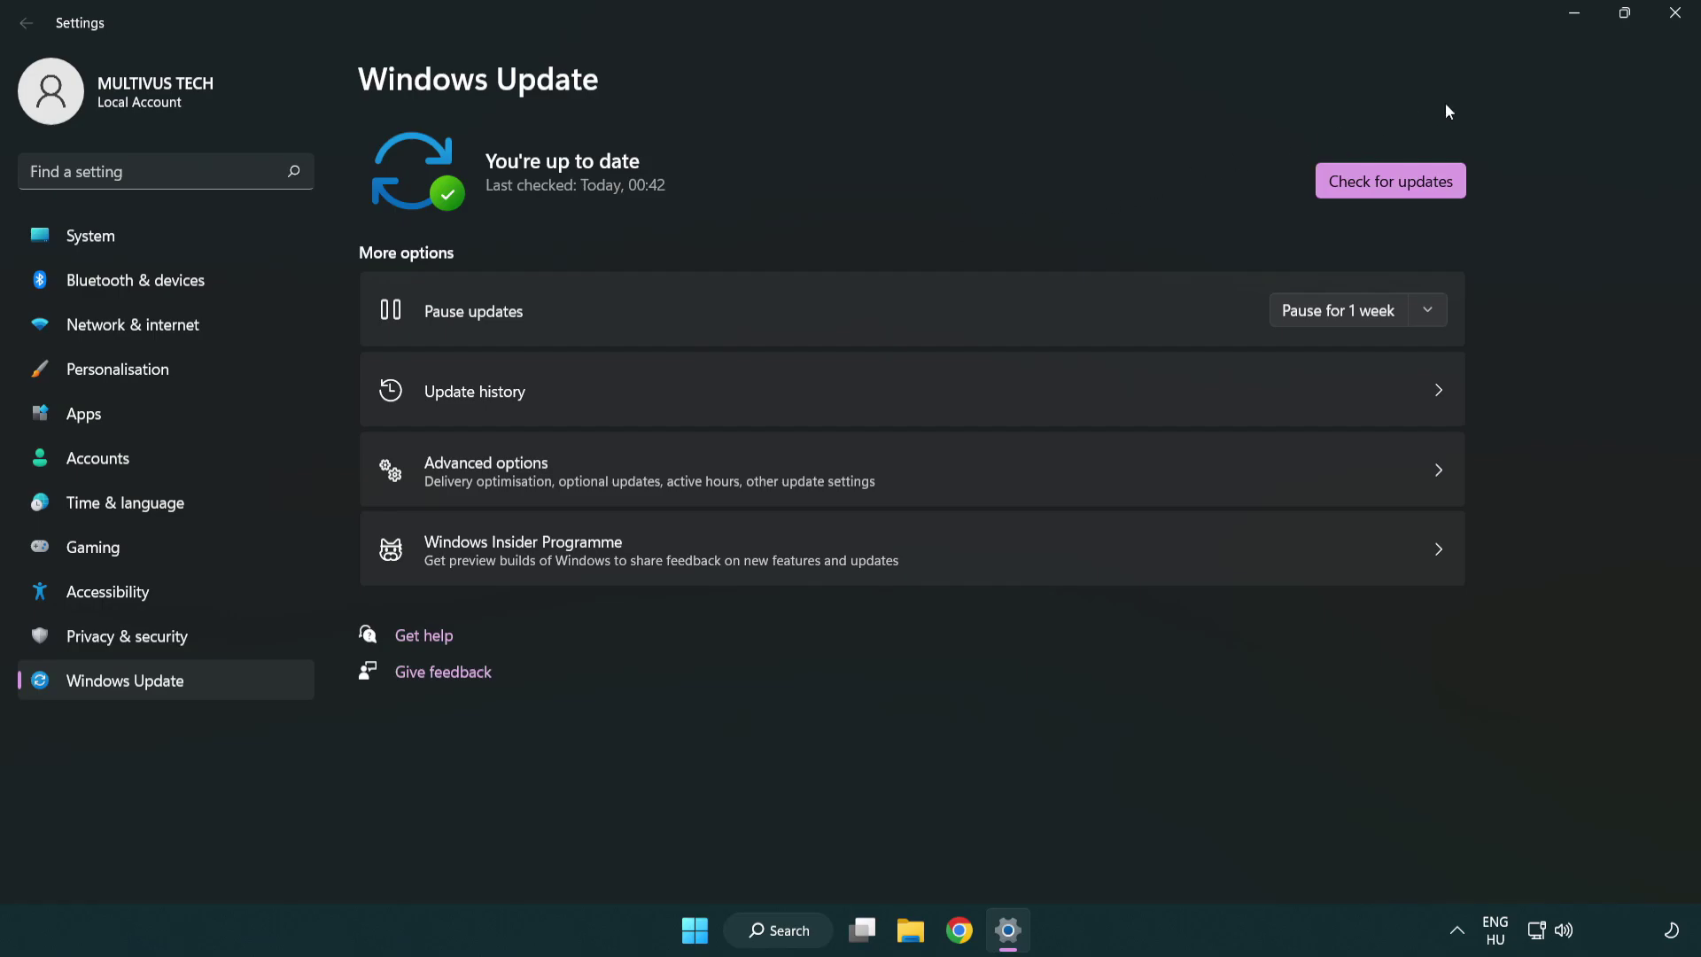
left_click(1669, 27)
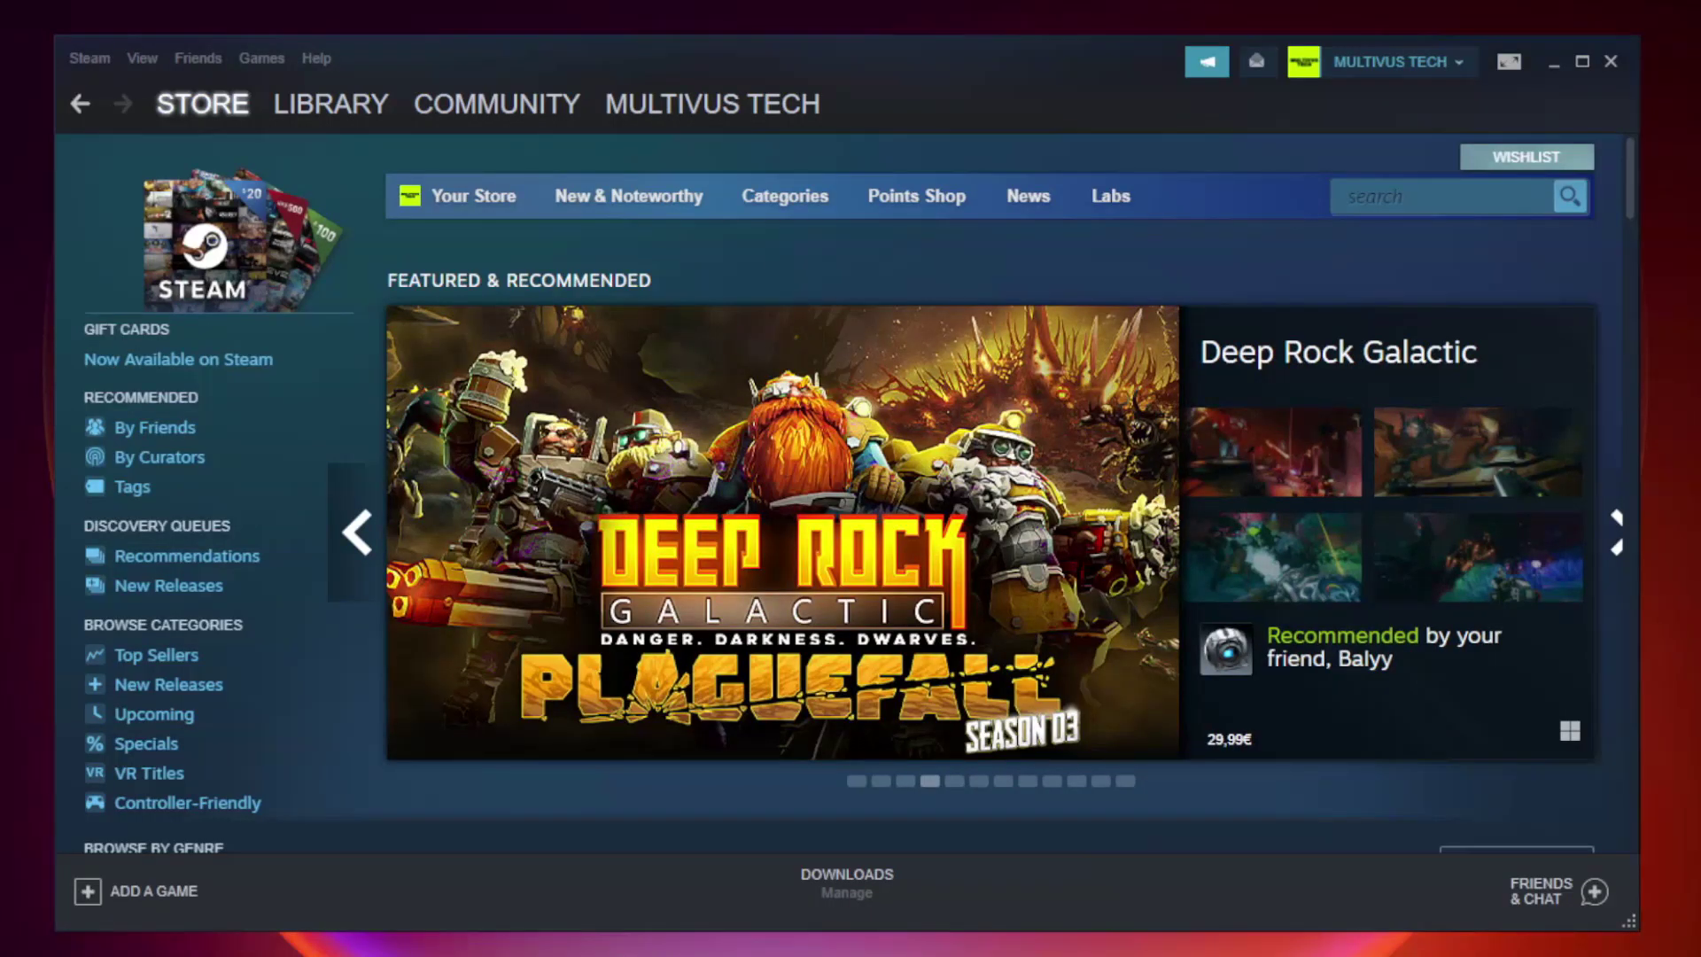
- In the Steam library, verify the integrity of the local files of YOUR NOT WORKING GAME
mouse_move(365, 106)
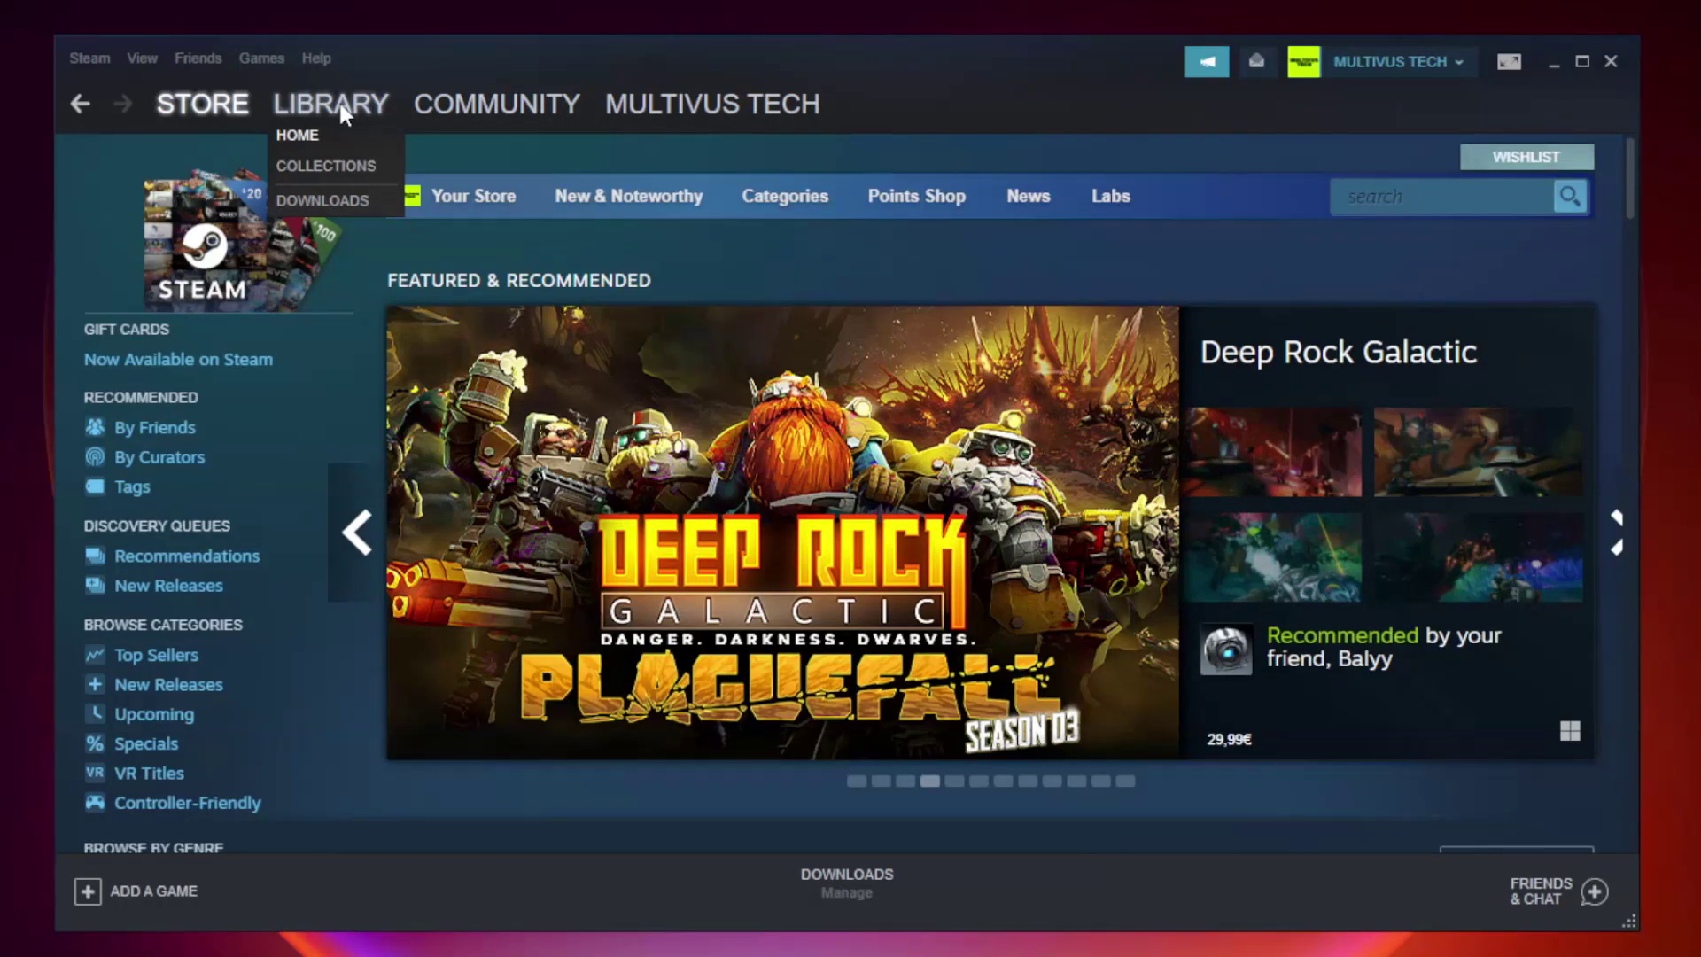
left_click(343, 113)
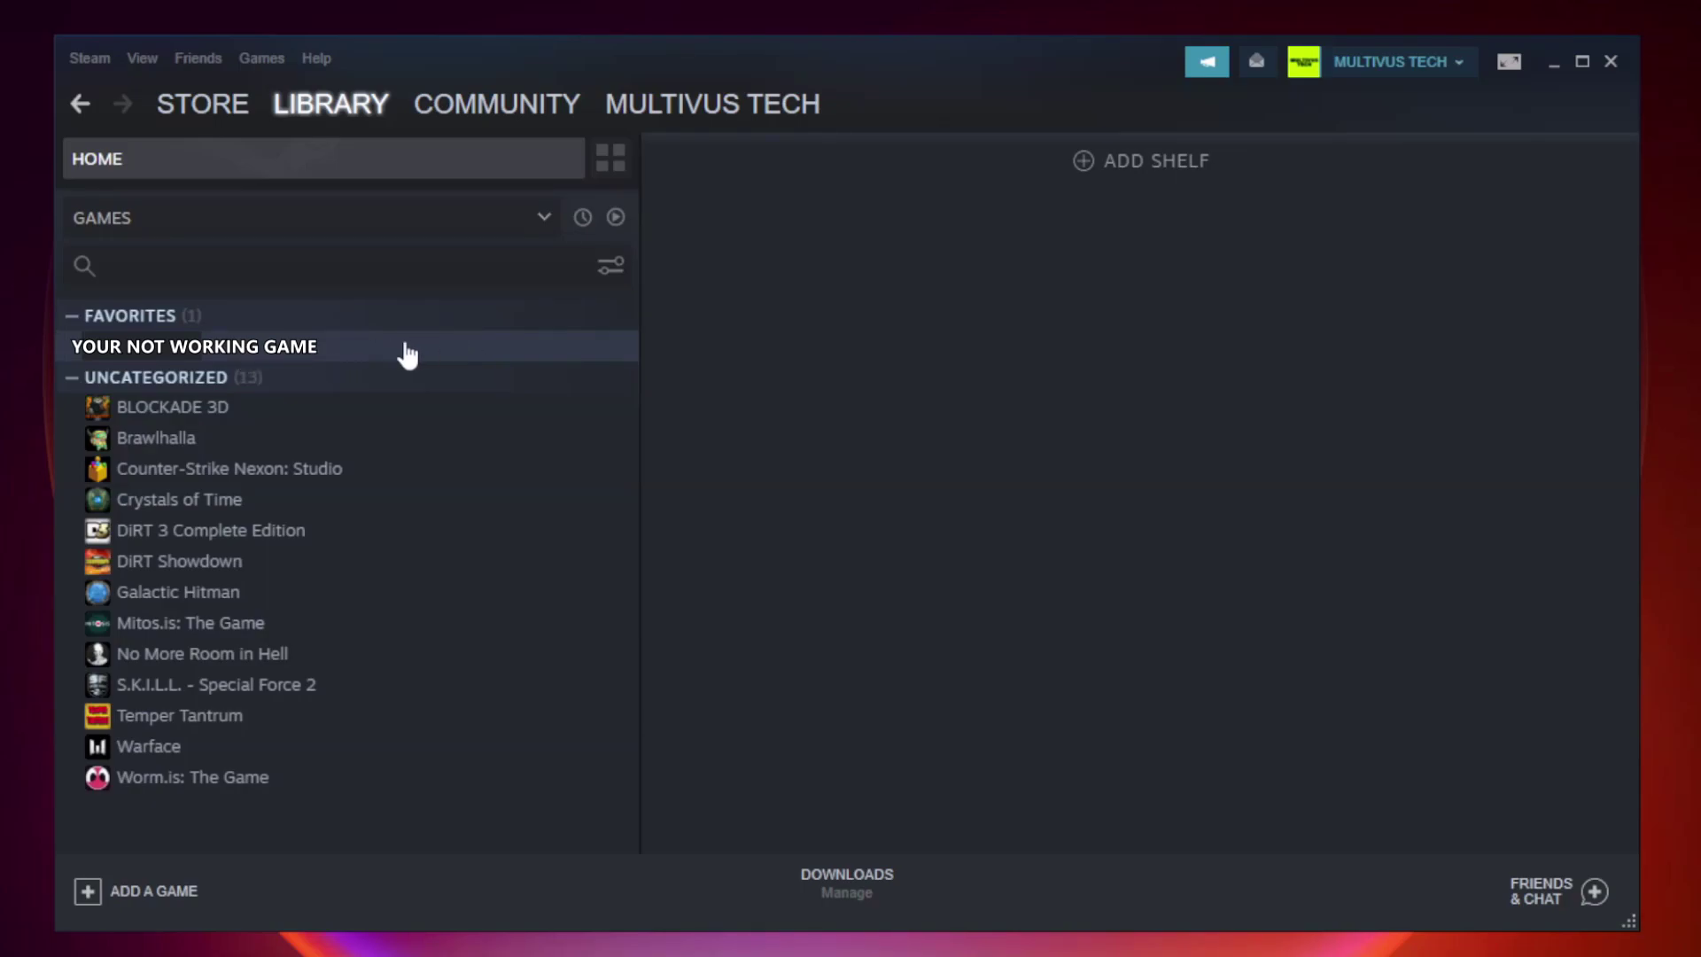
right_click(367, 353)
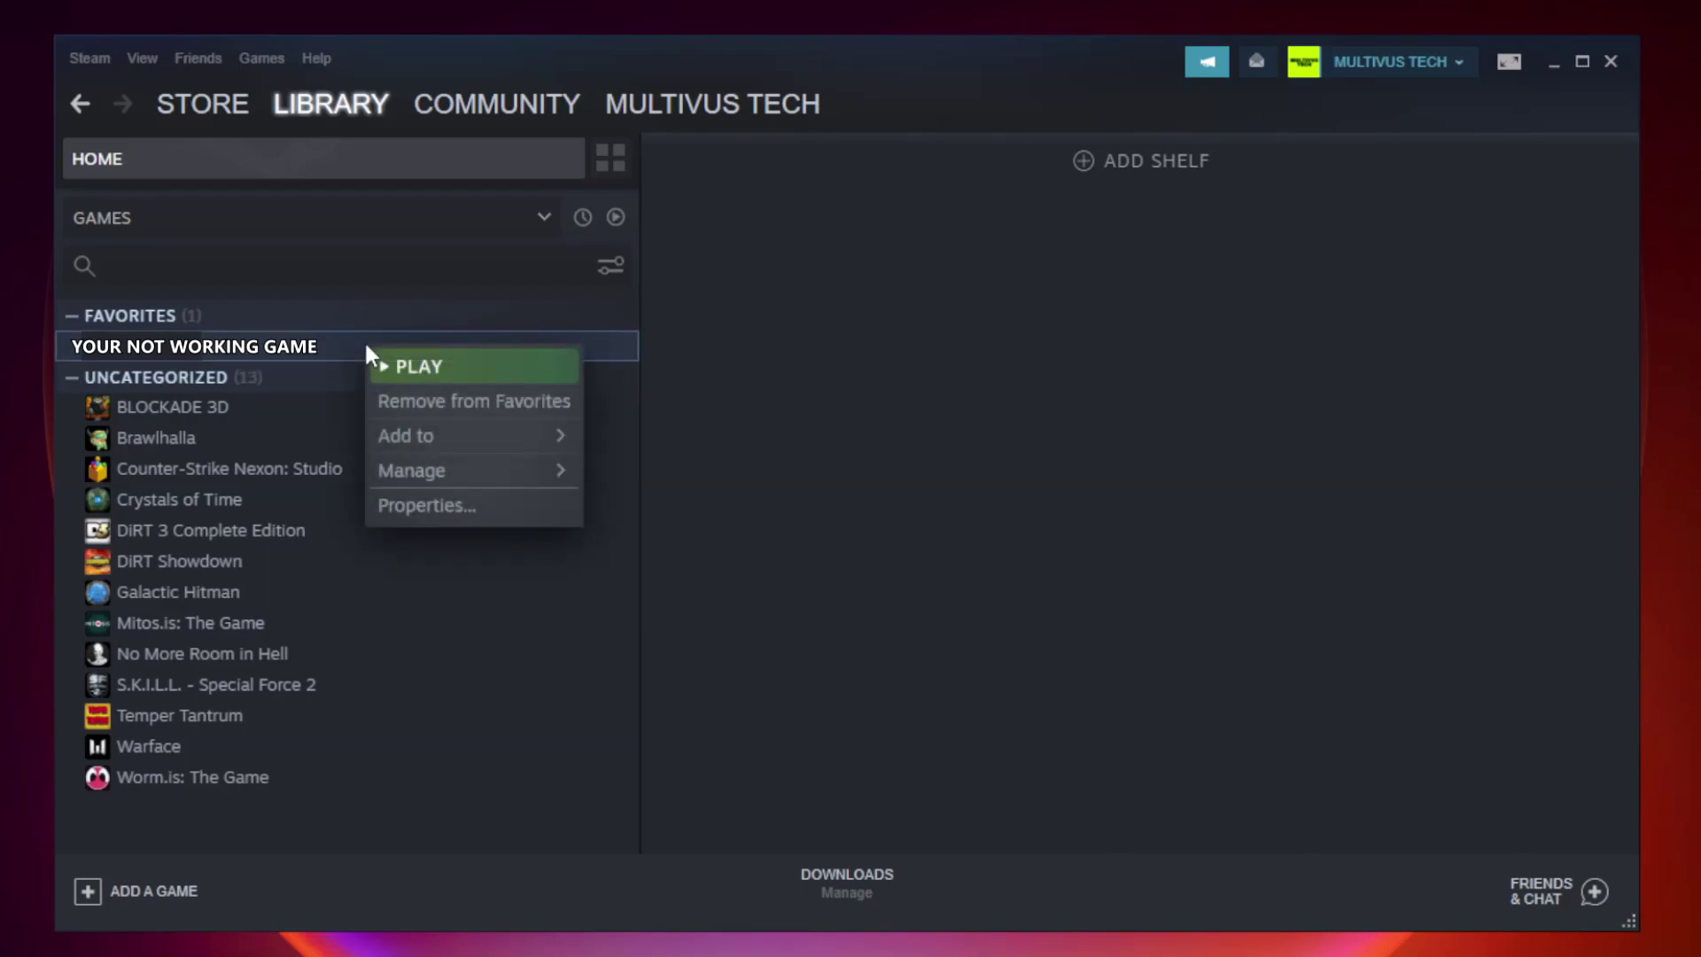
left_click(470, 505)
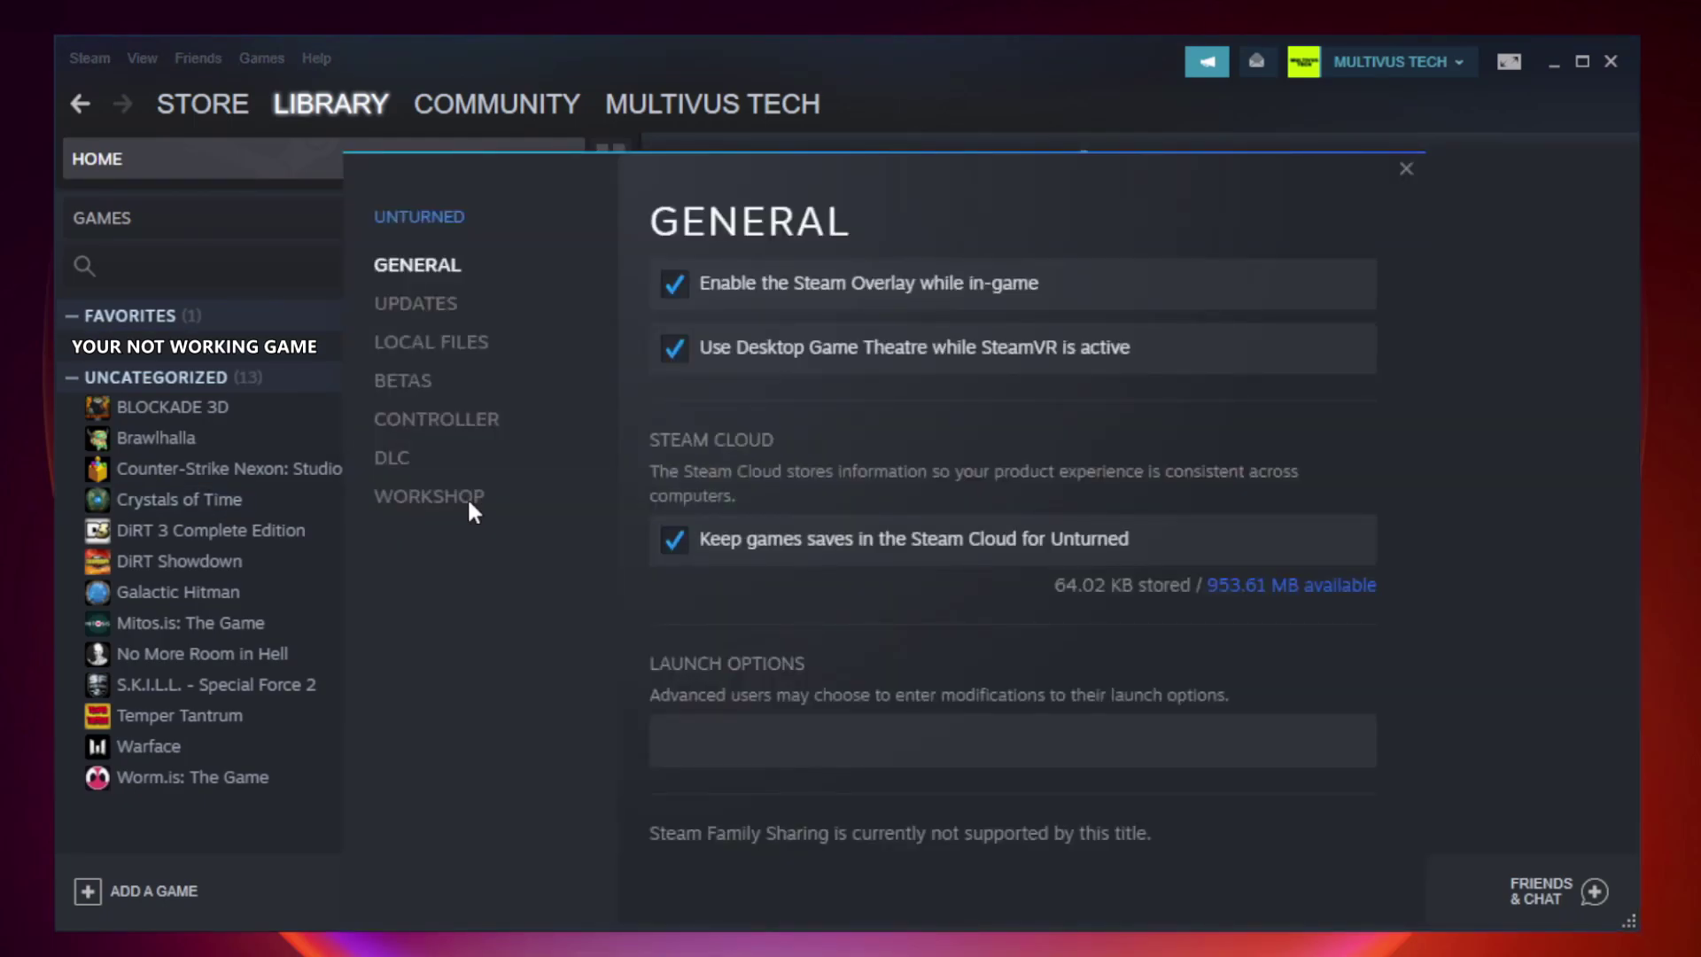
left_click(451, 350)
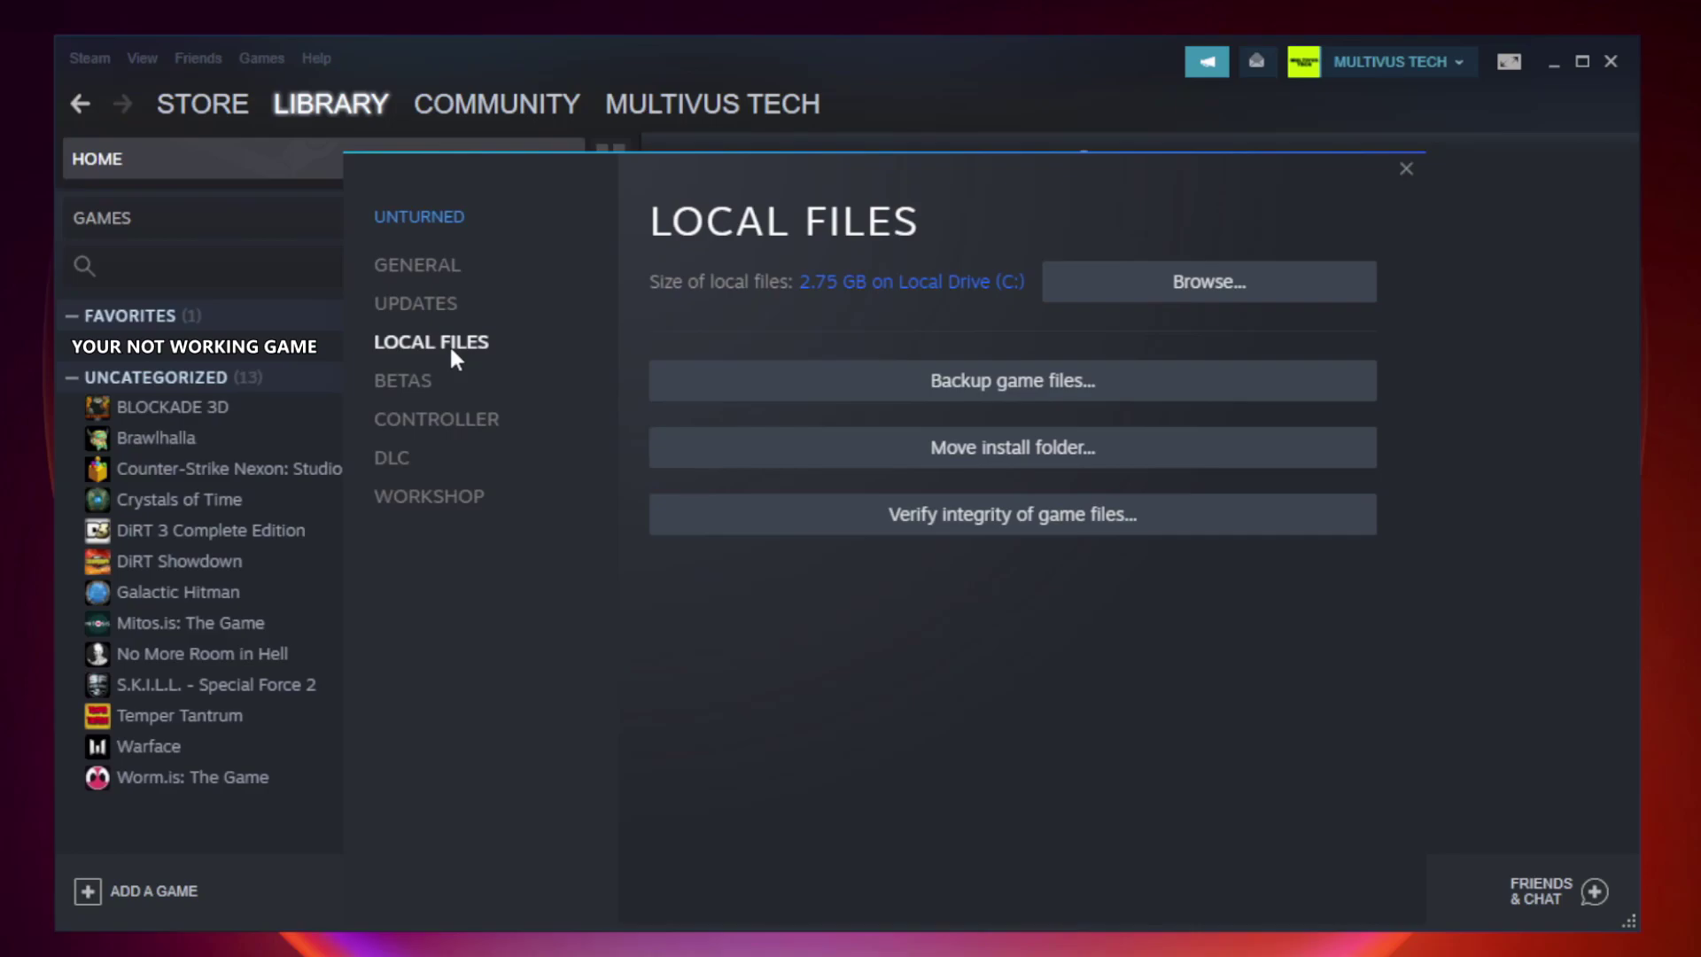
left_click(1029, 528)
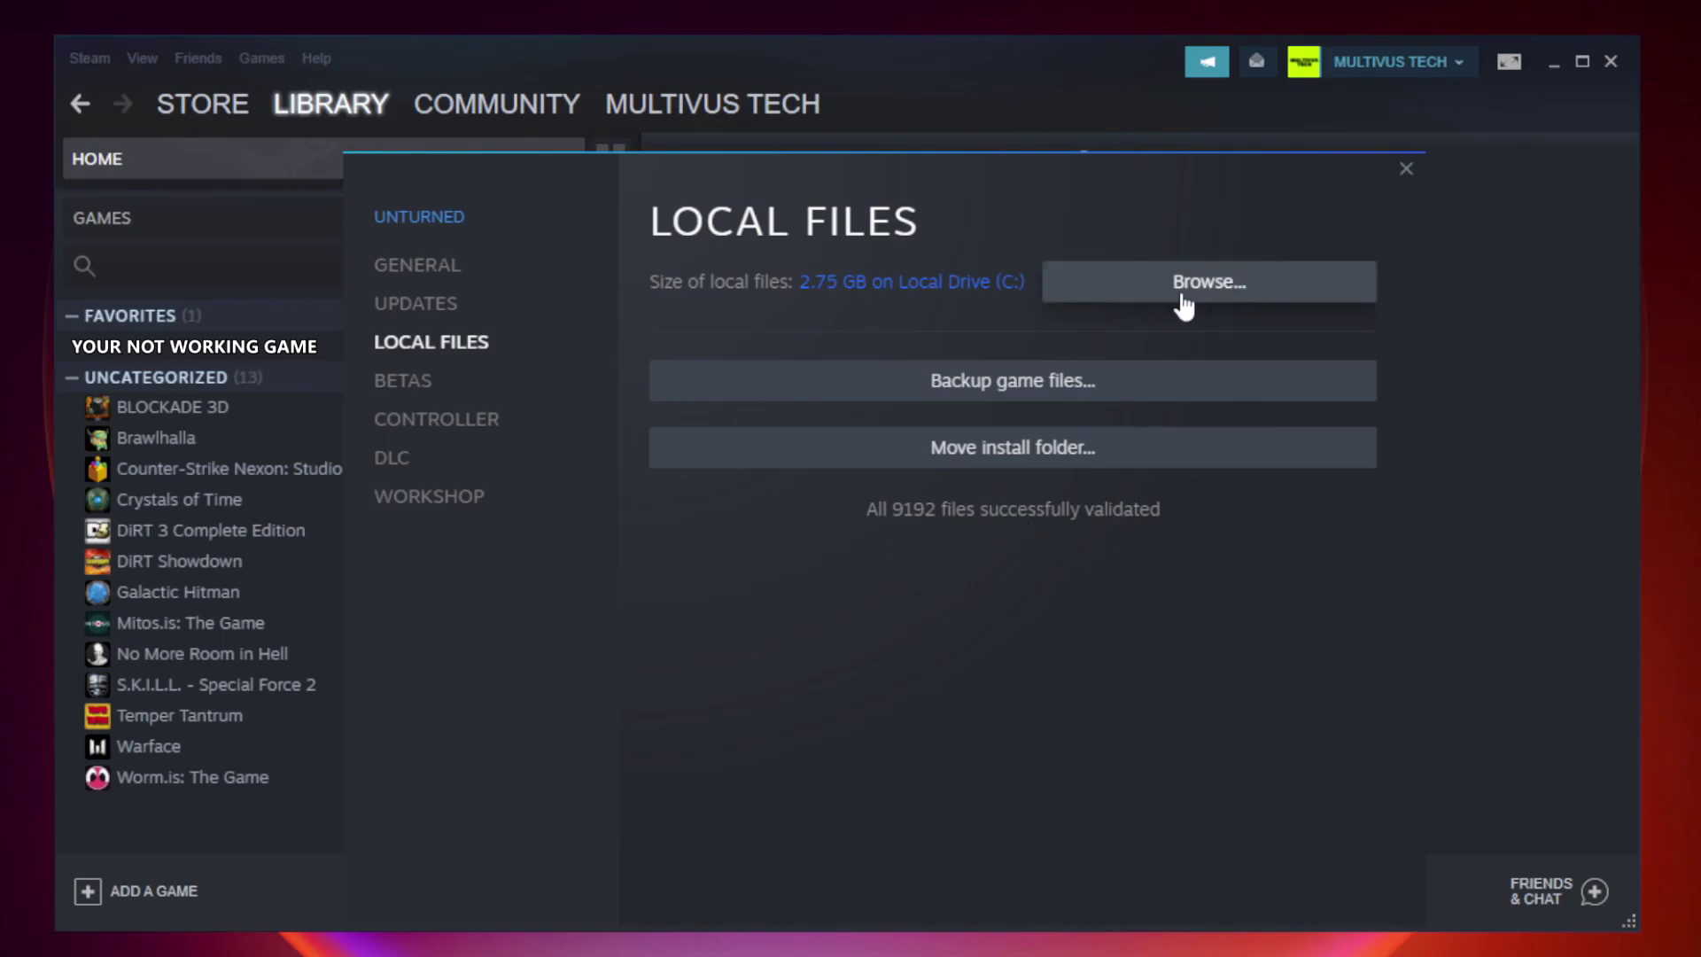
- Browse to the game's install folder and open the properties of the YOUR NOT WORKING GAME shortcut
left_click(1216, 306)
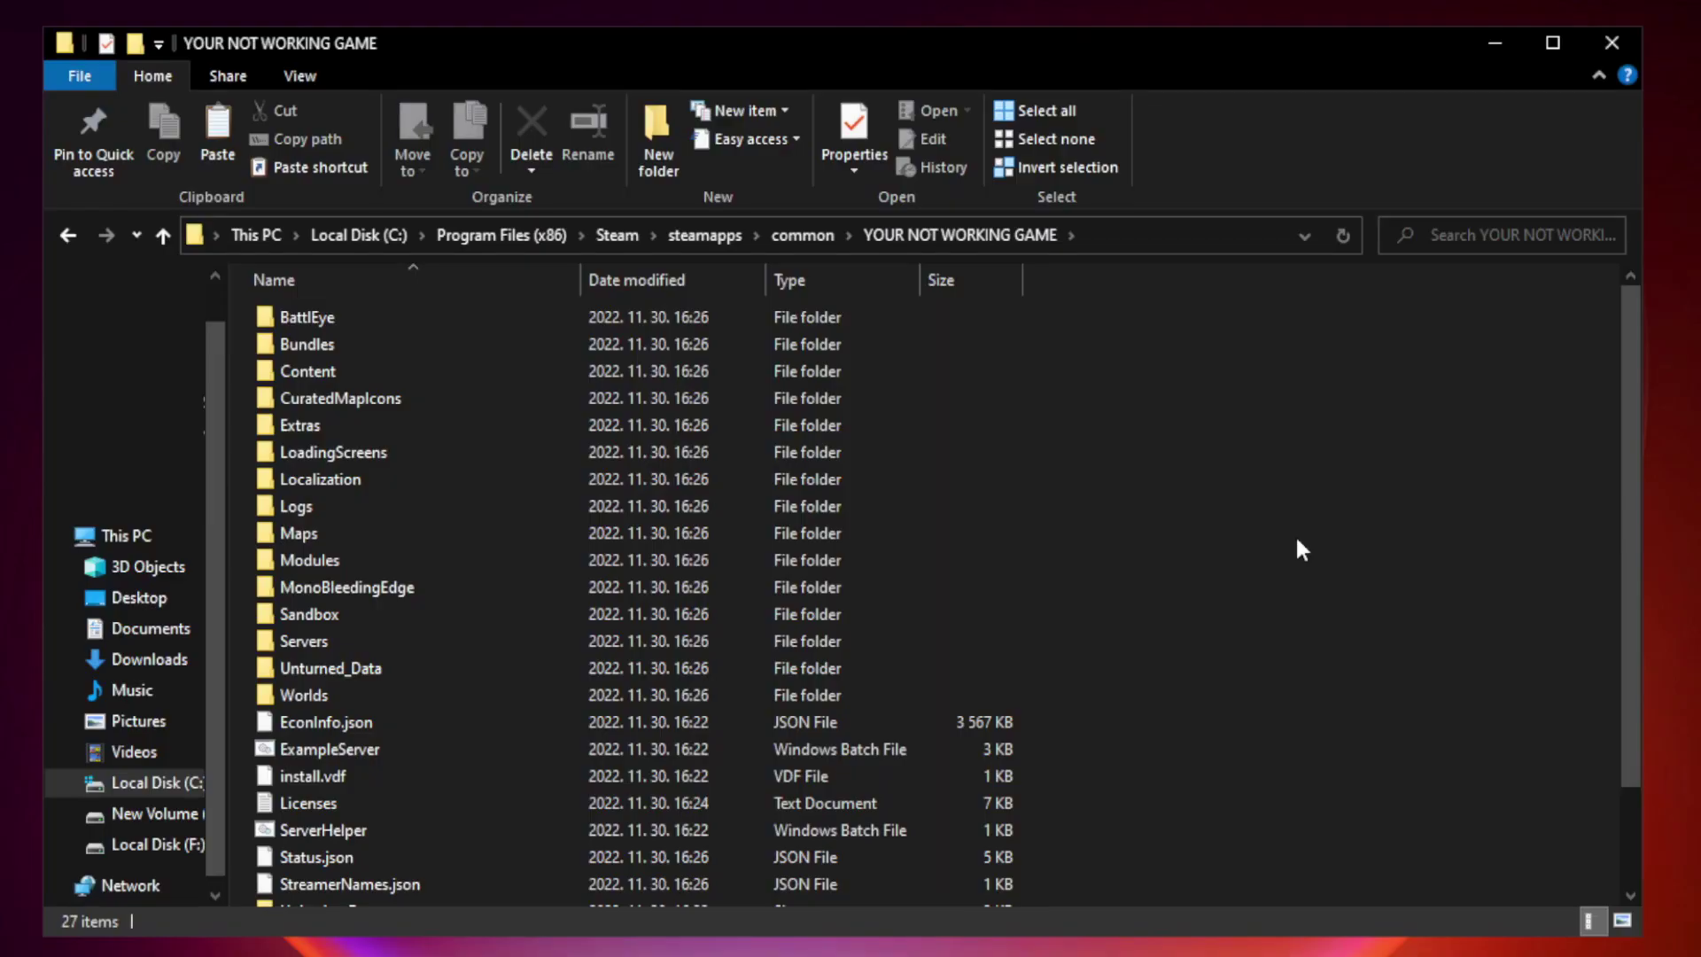
left_click_drag(1632, 465, 1634, 609)
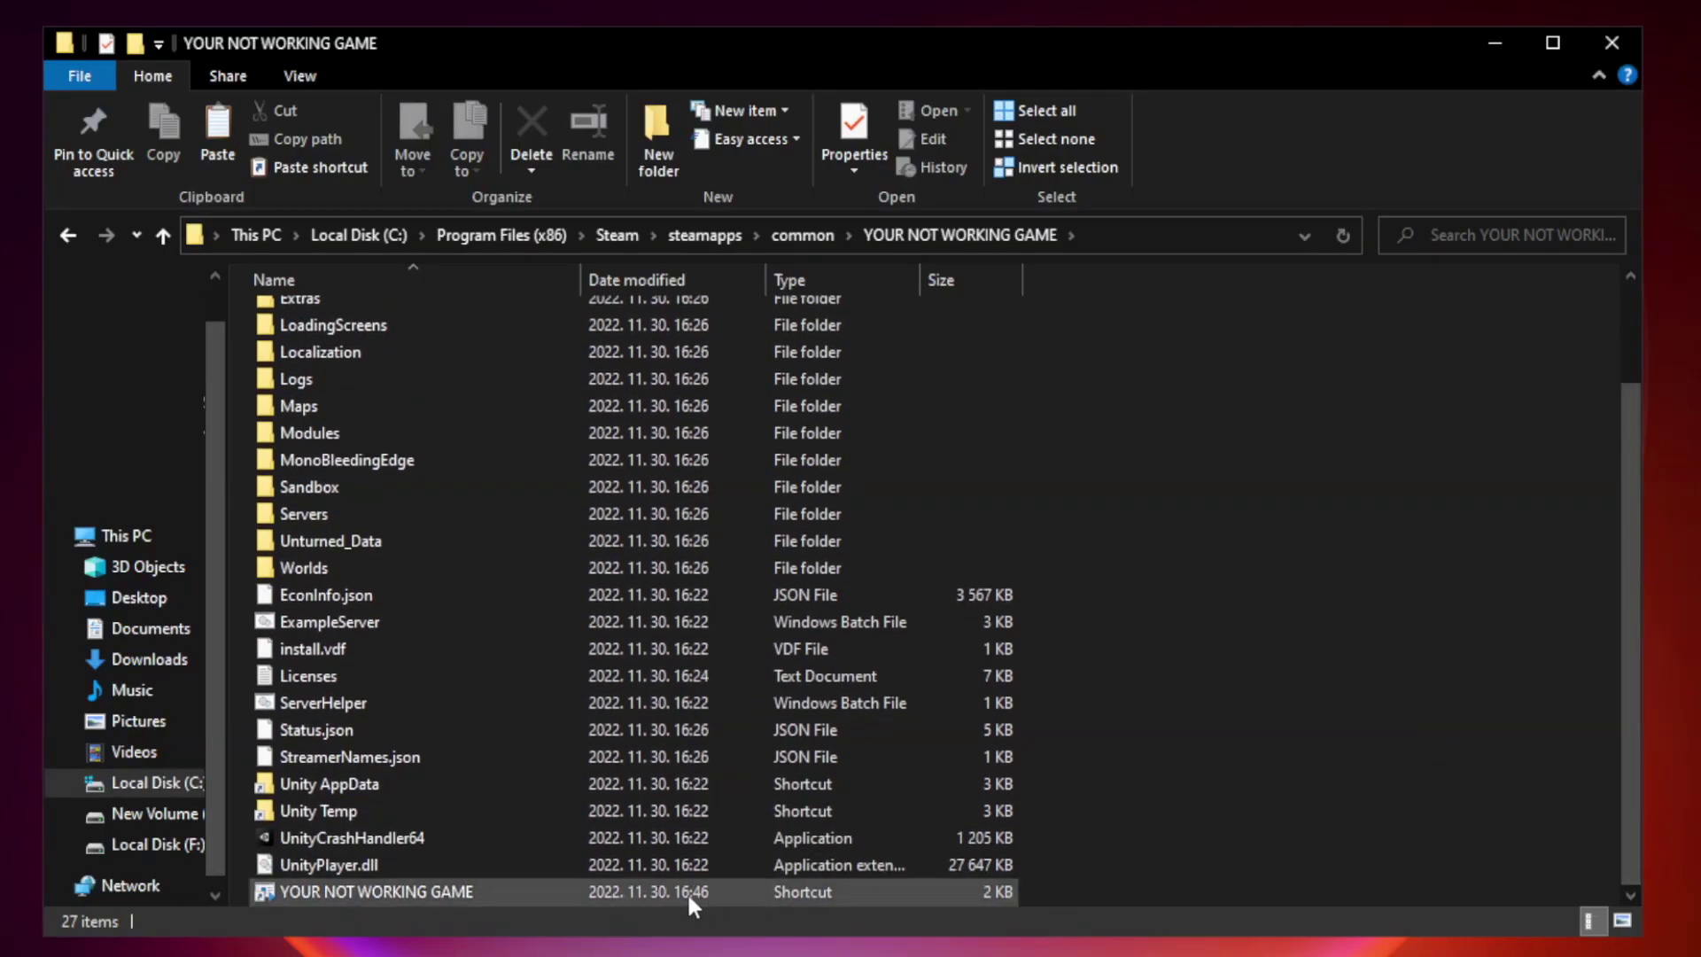
left_click(642, 895)
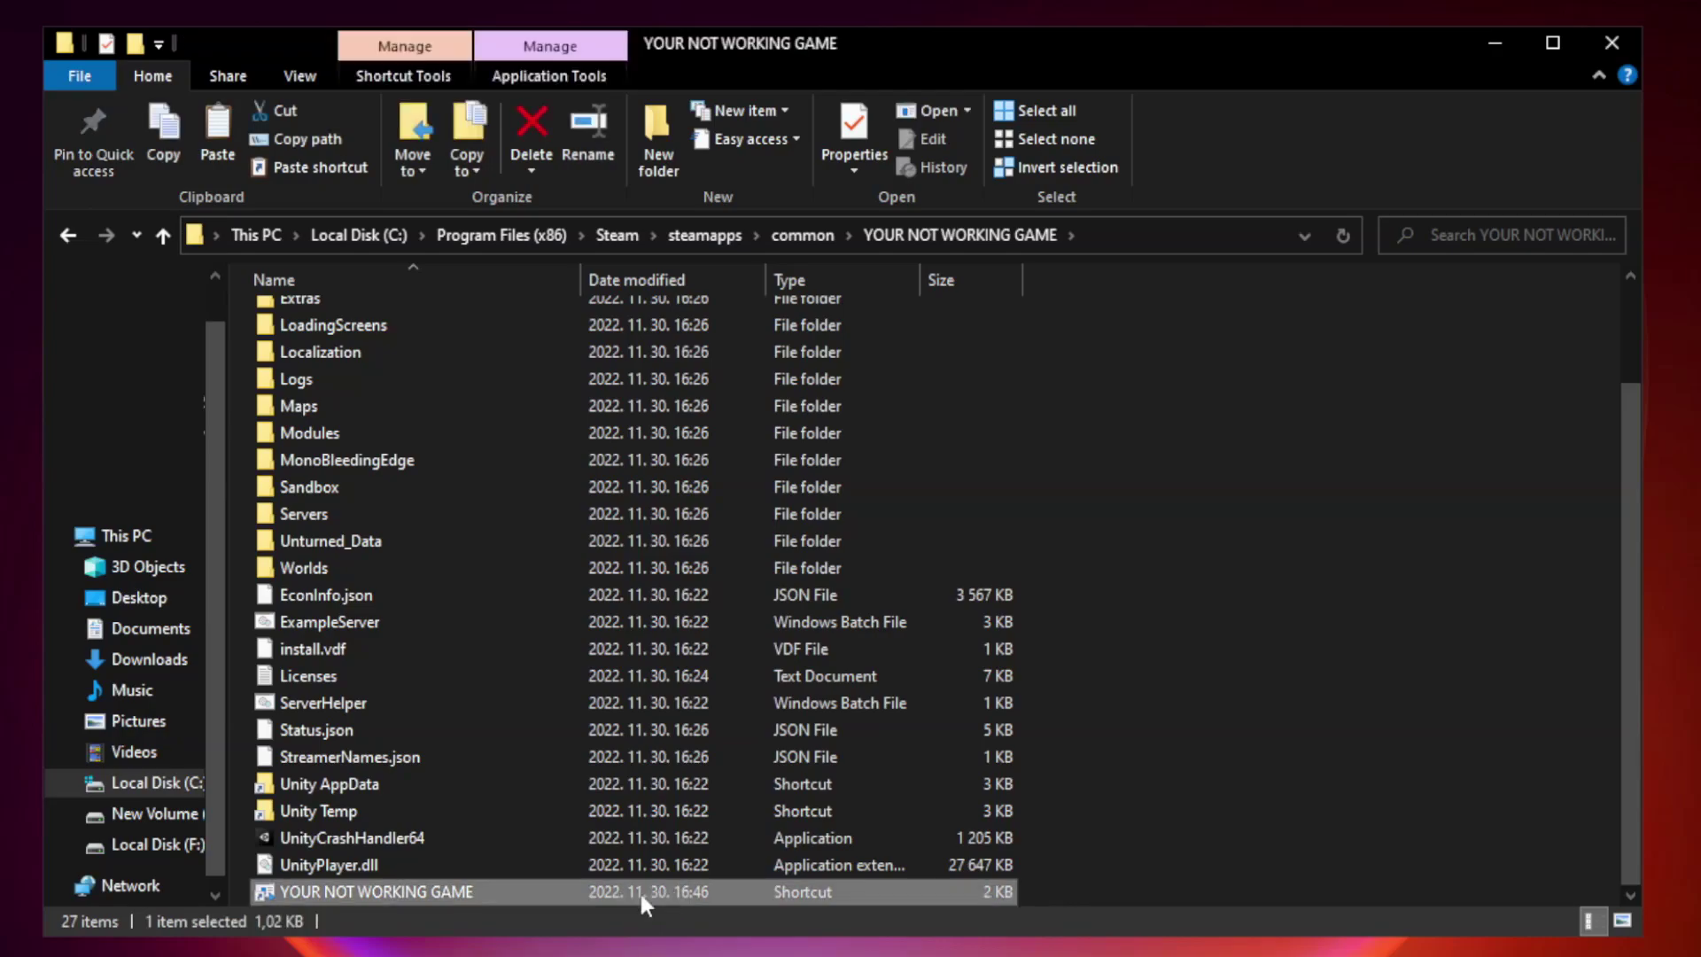
right_click(576, 892)
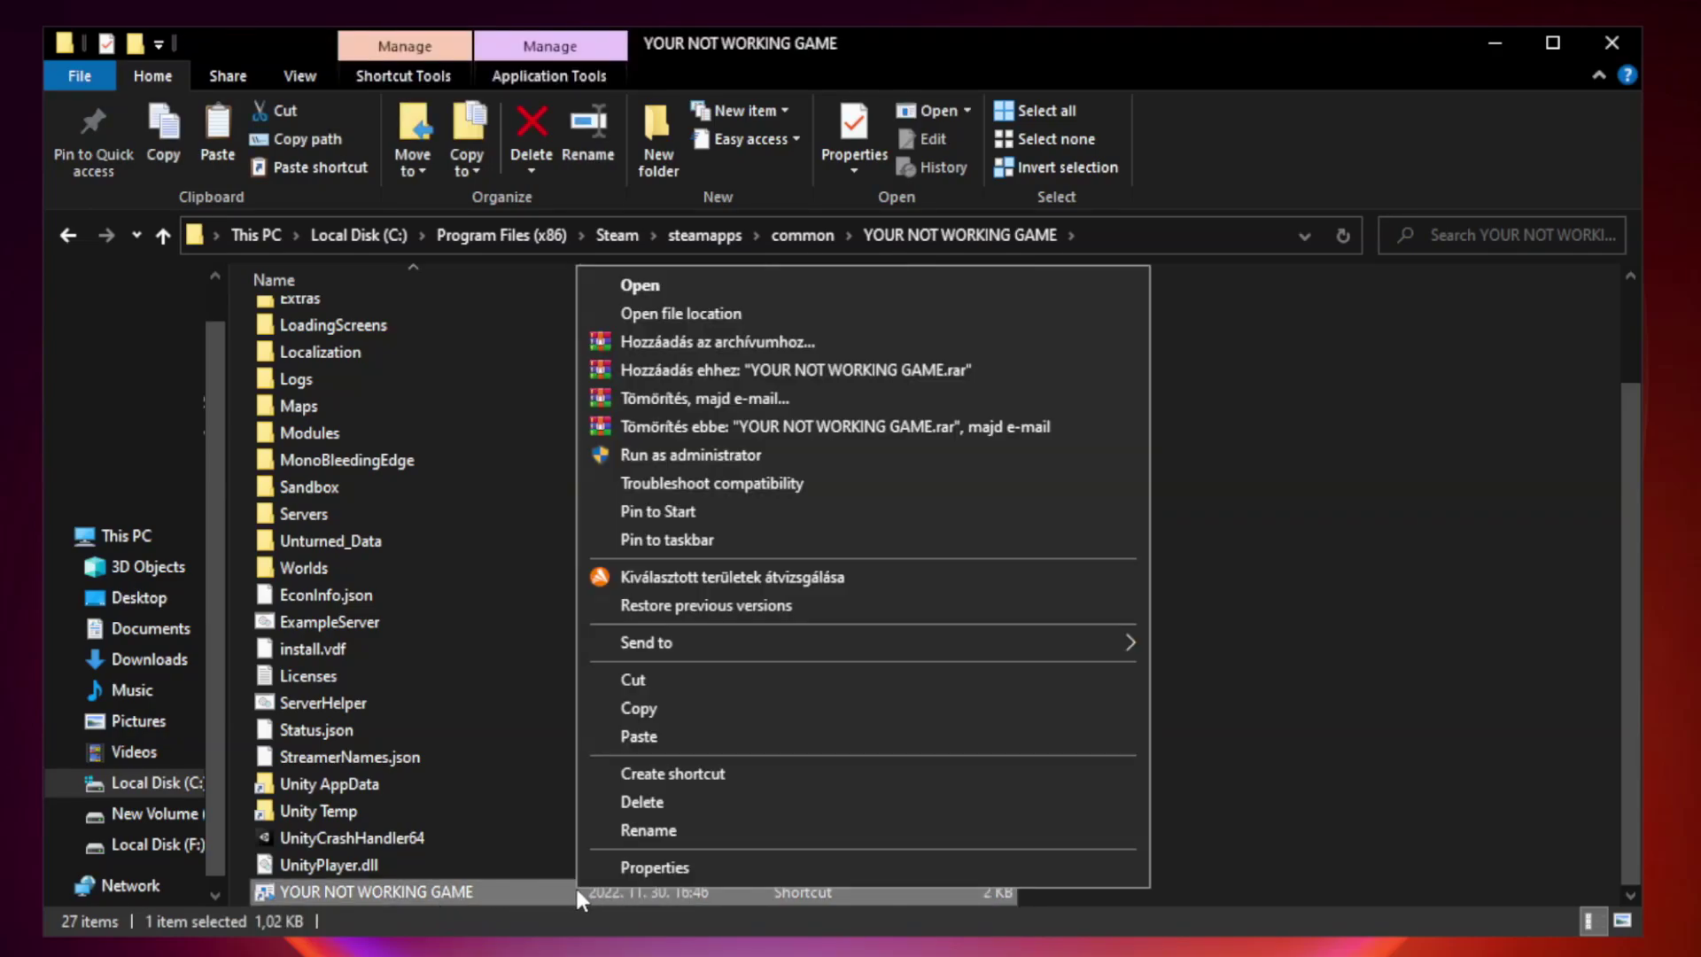
left_click(857, 870)
left_click_drag(844, 467, 844, 192)
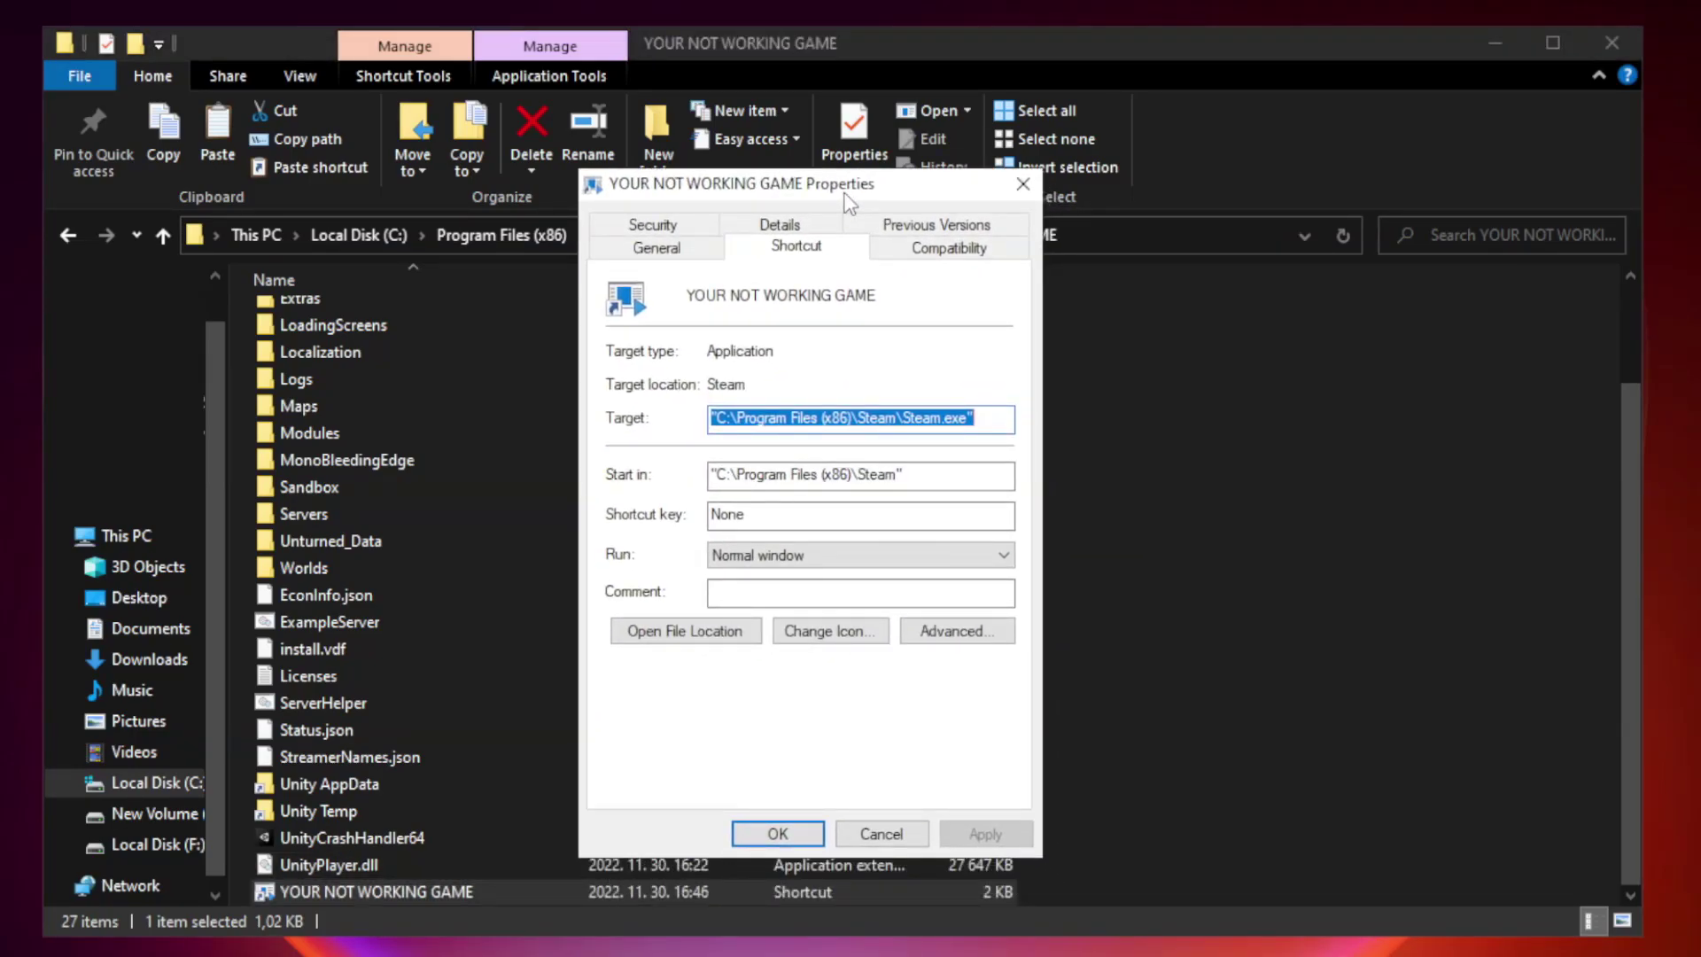
- Apply Windows 8 compatibility mode, disabled fullscreen optimizations and running as administrator to the game shortcut, and close the install folder
left_click(944, 260)
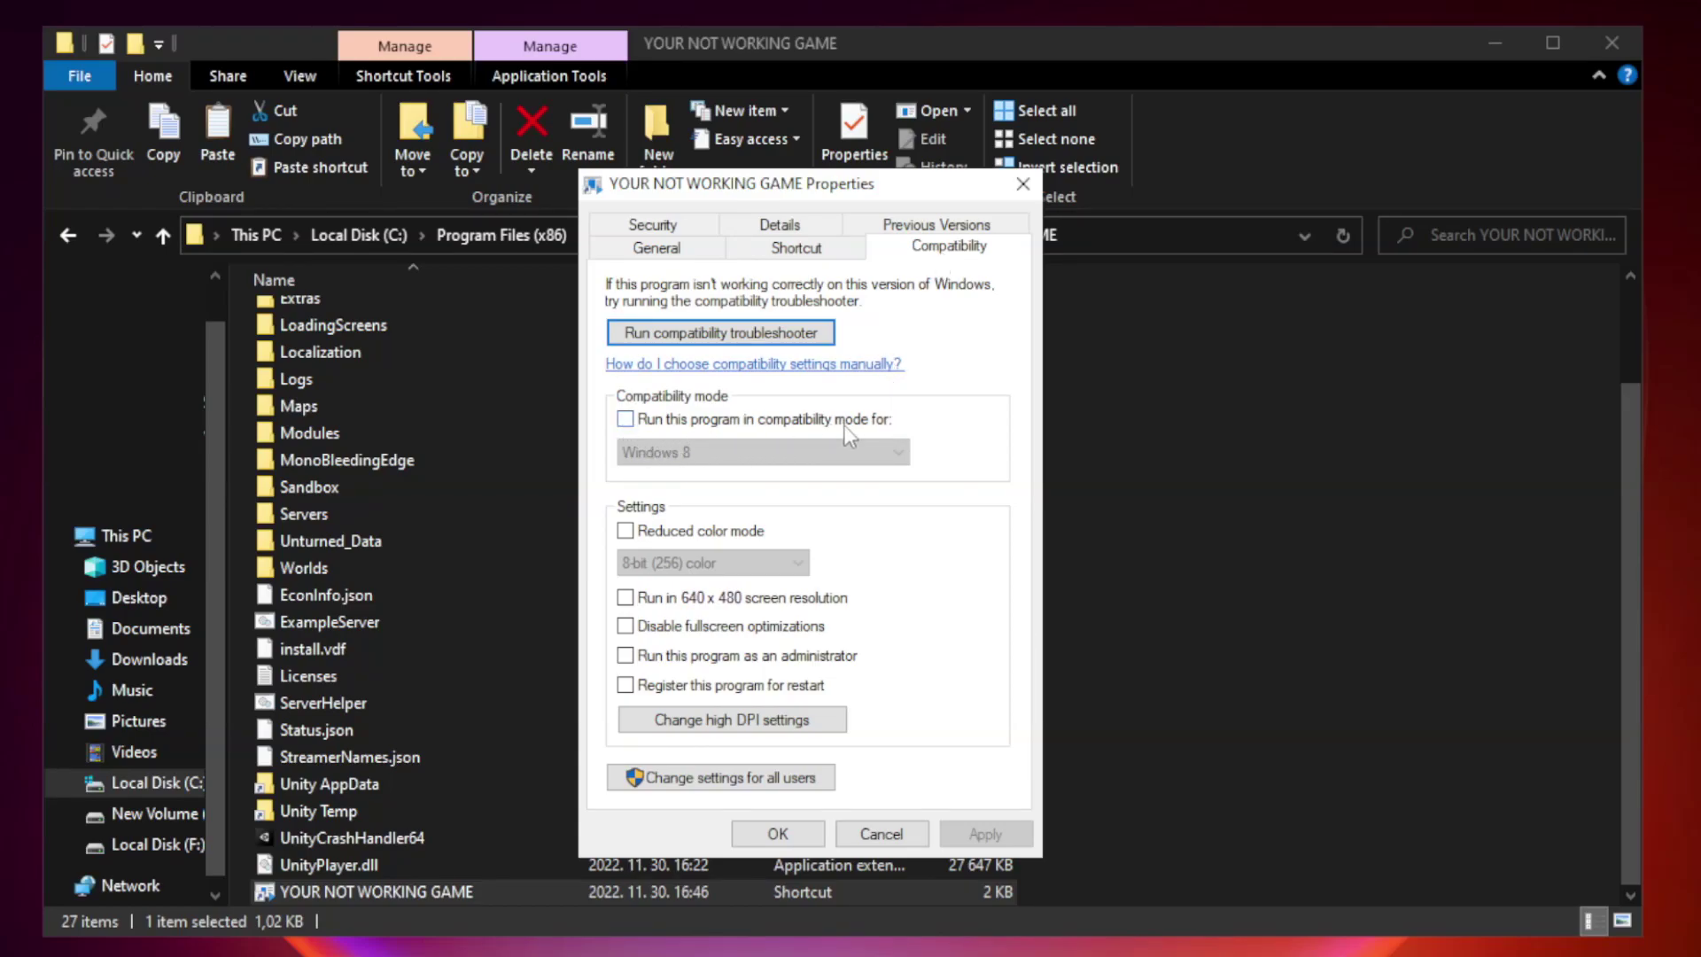
left_click(679, 428)
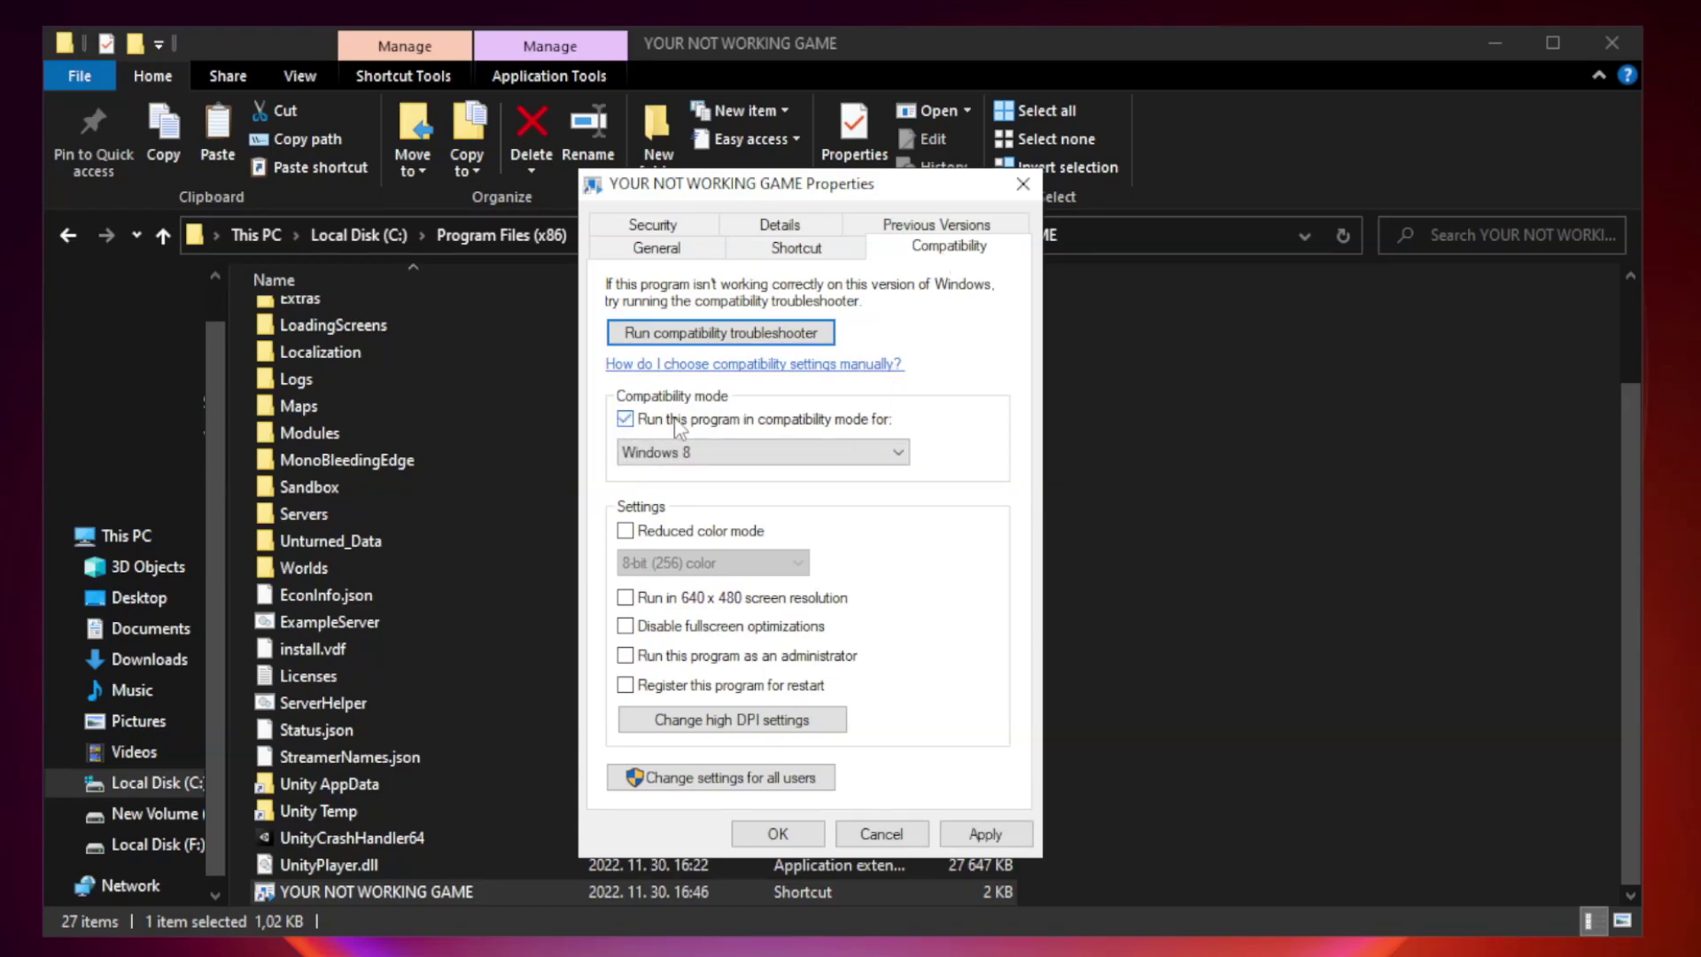
left_click(720, 447)
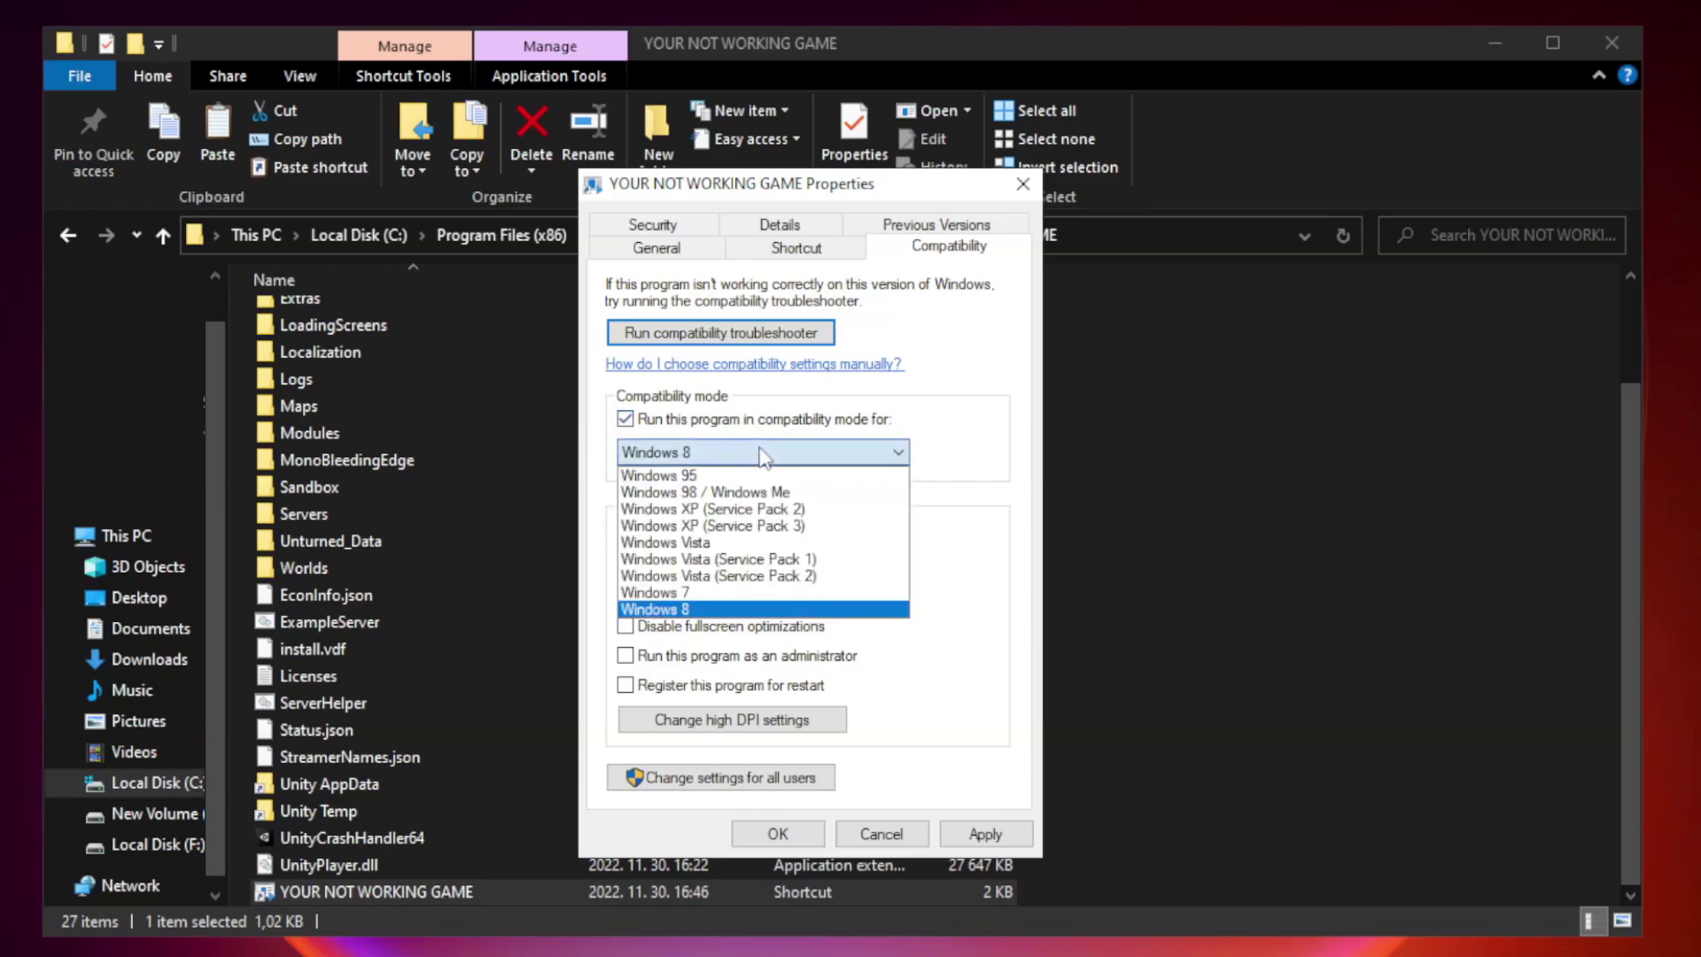
left_click(719, 610)
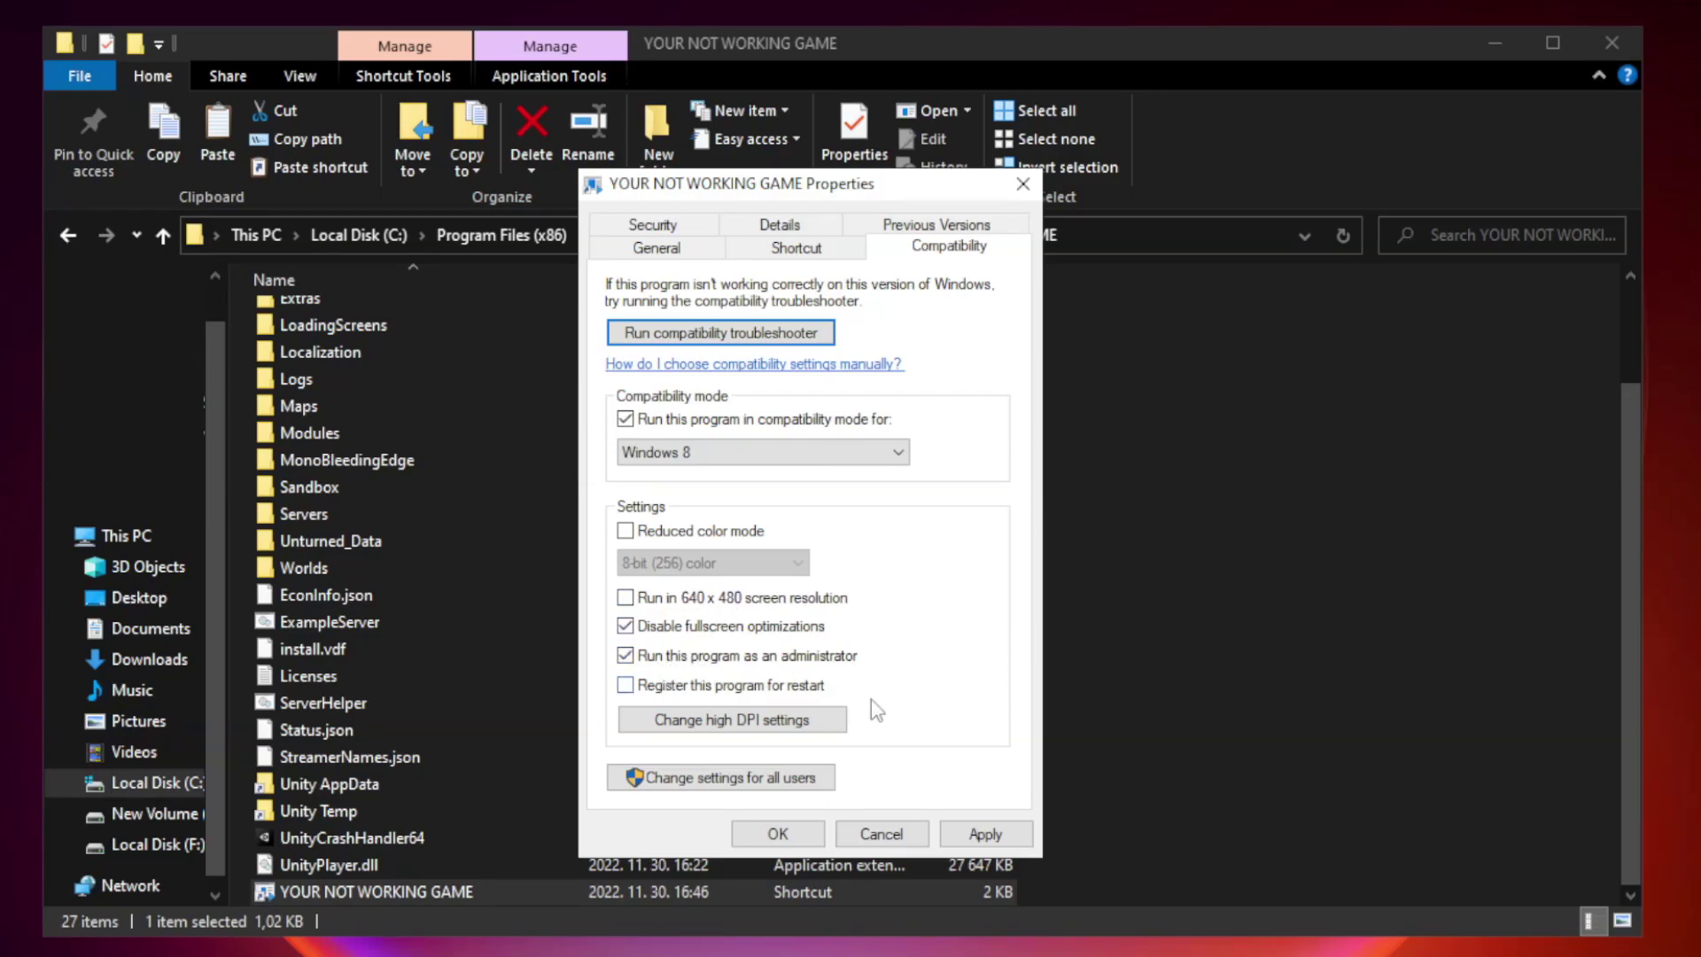
left_click(981, 837)
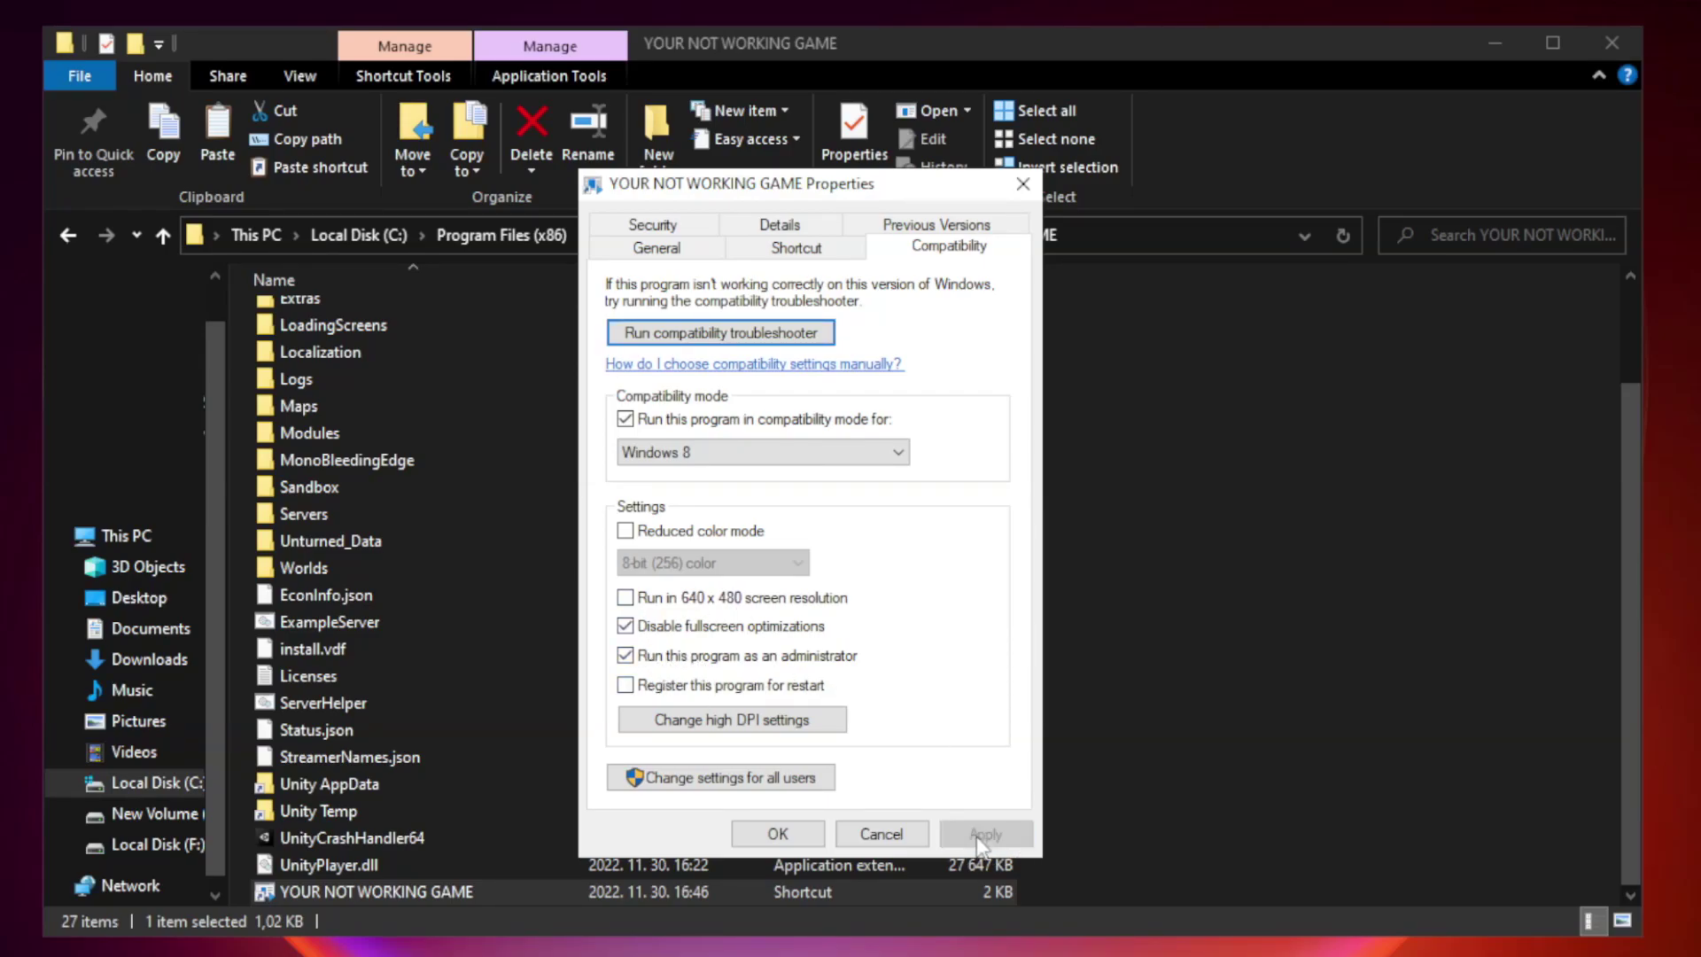
left_click(777, 835)
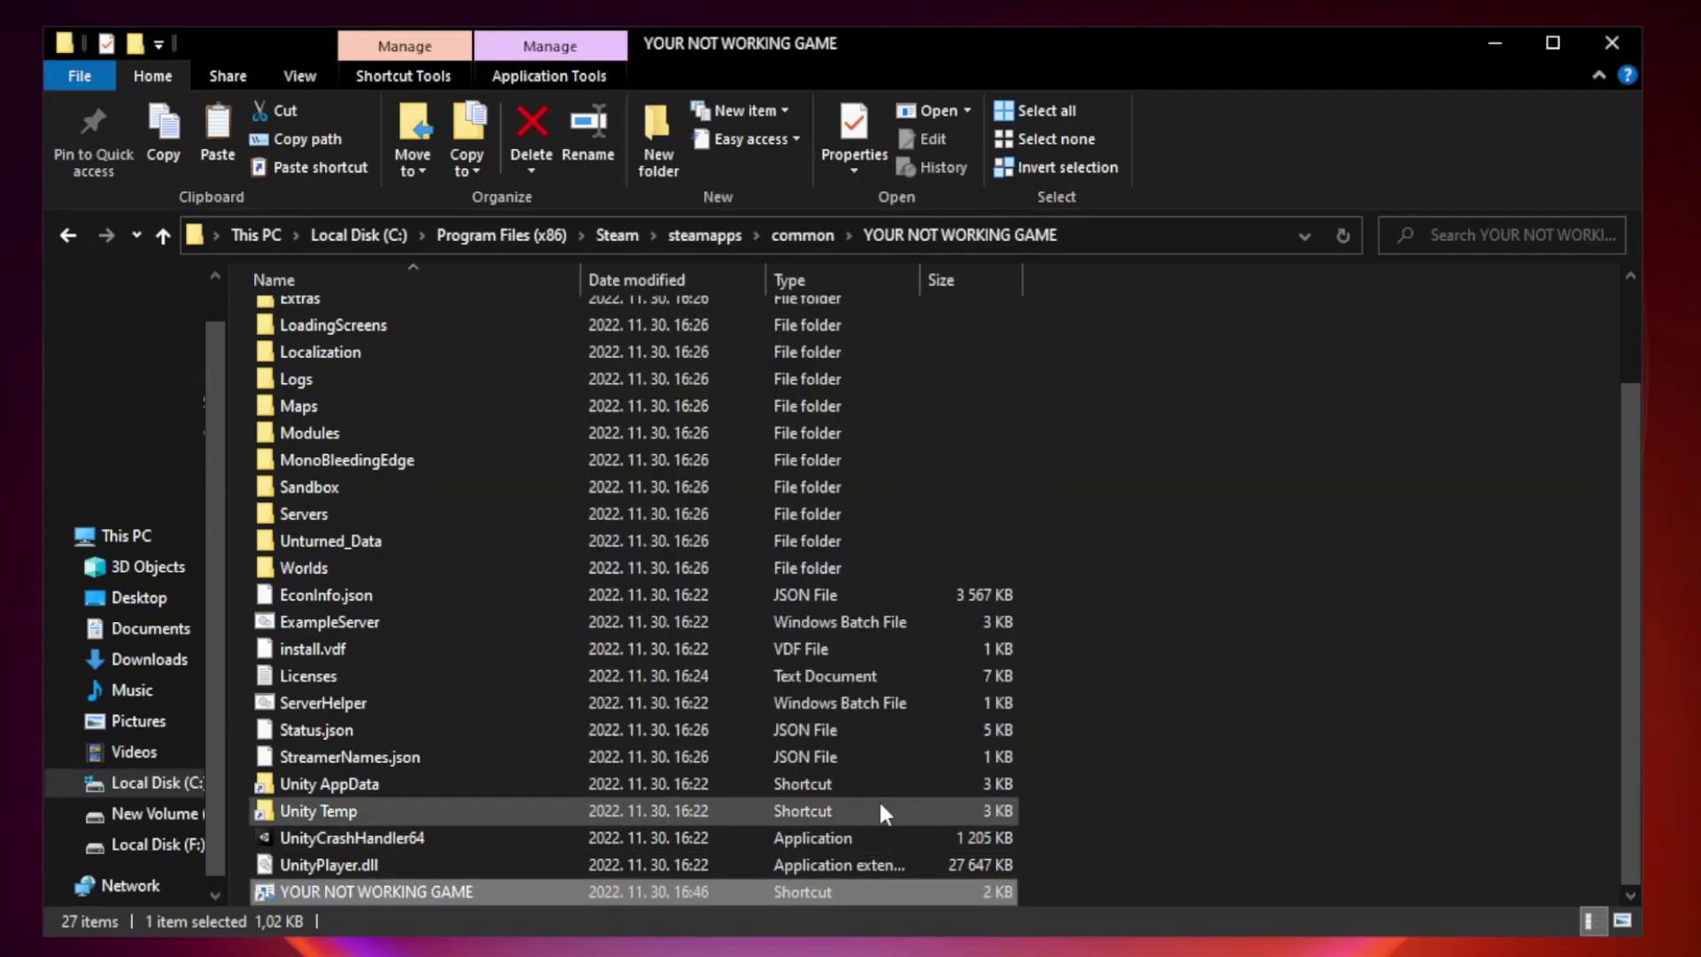
left_click(1610, 46)
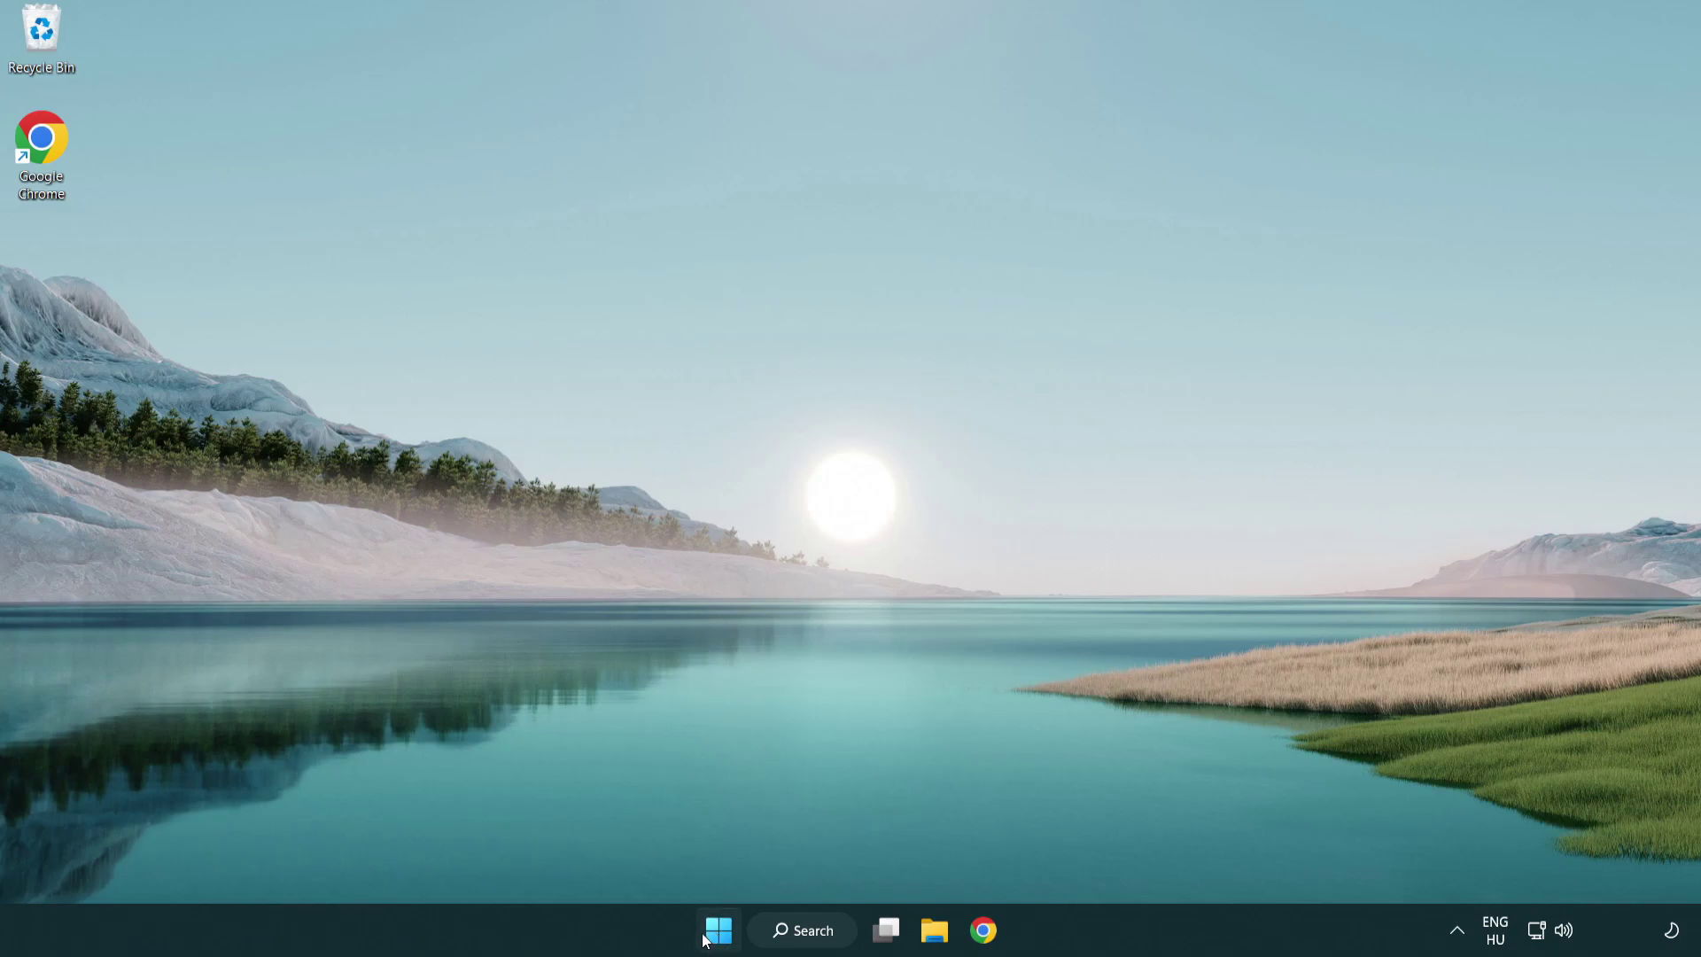
- In Task Manager, disable the startup entries Terminal, Phone Link, Cortana and the Windows Security notification, and close Task Manager
right_click(719, 934)
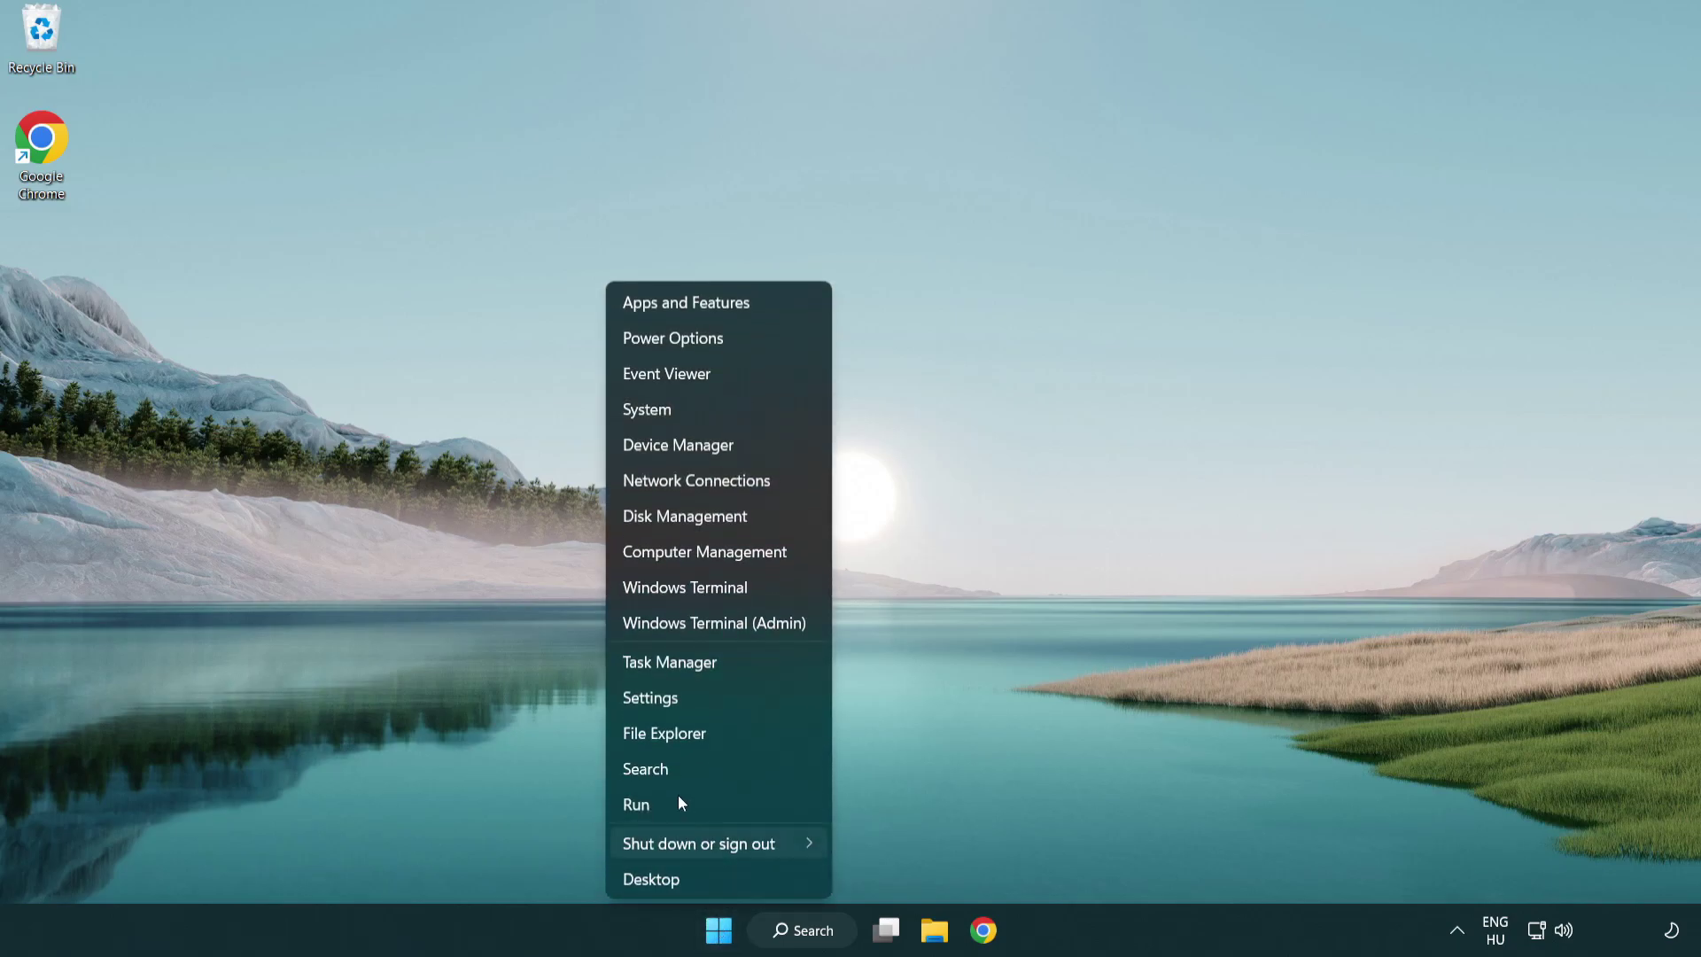
left_click(752, 666)
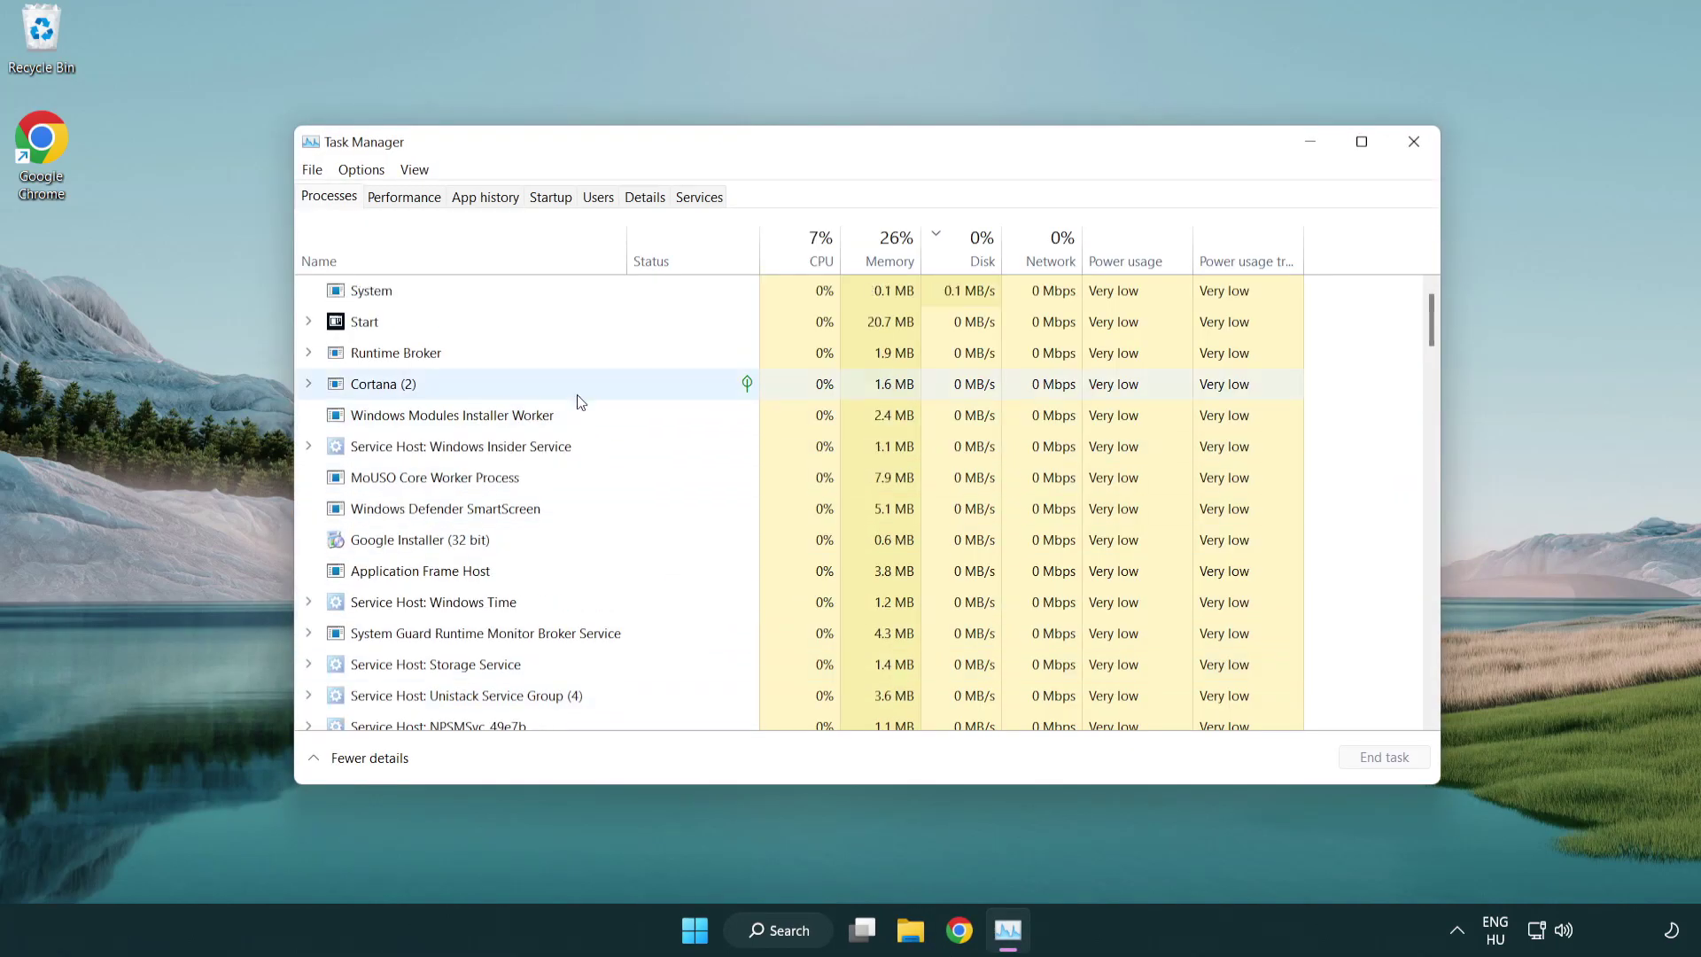
left_click(555, 200)
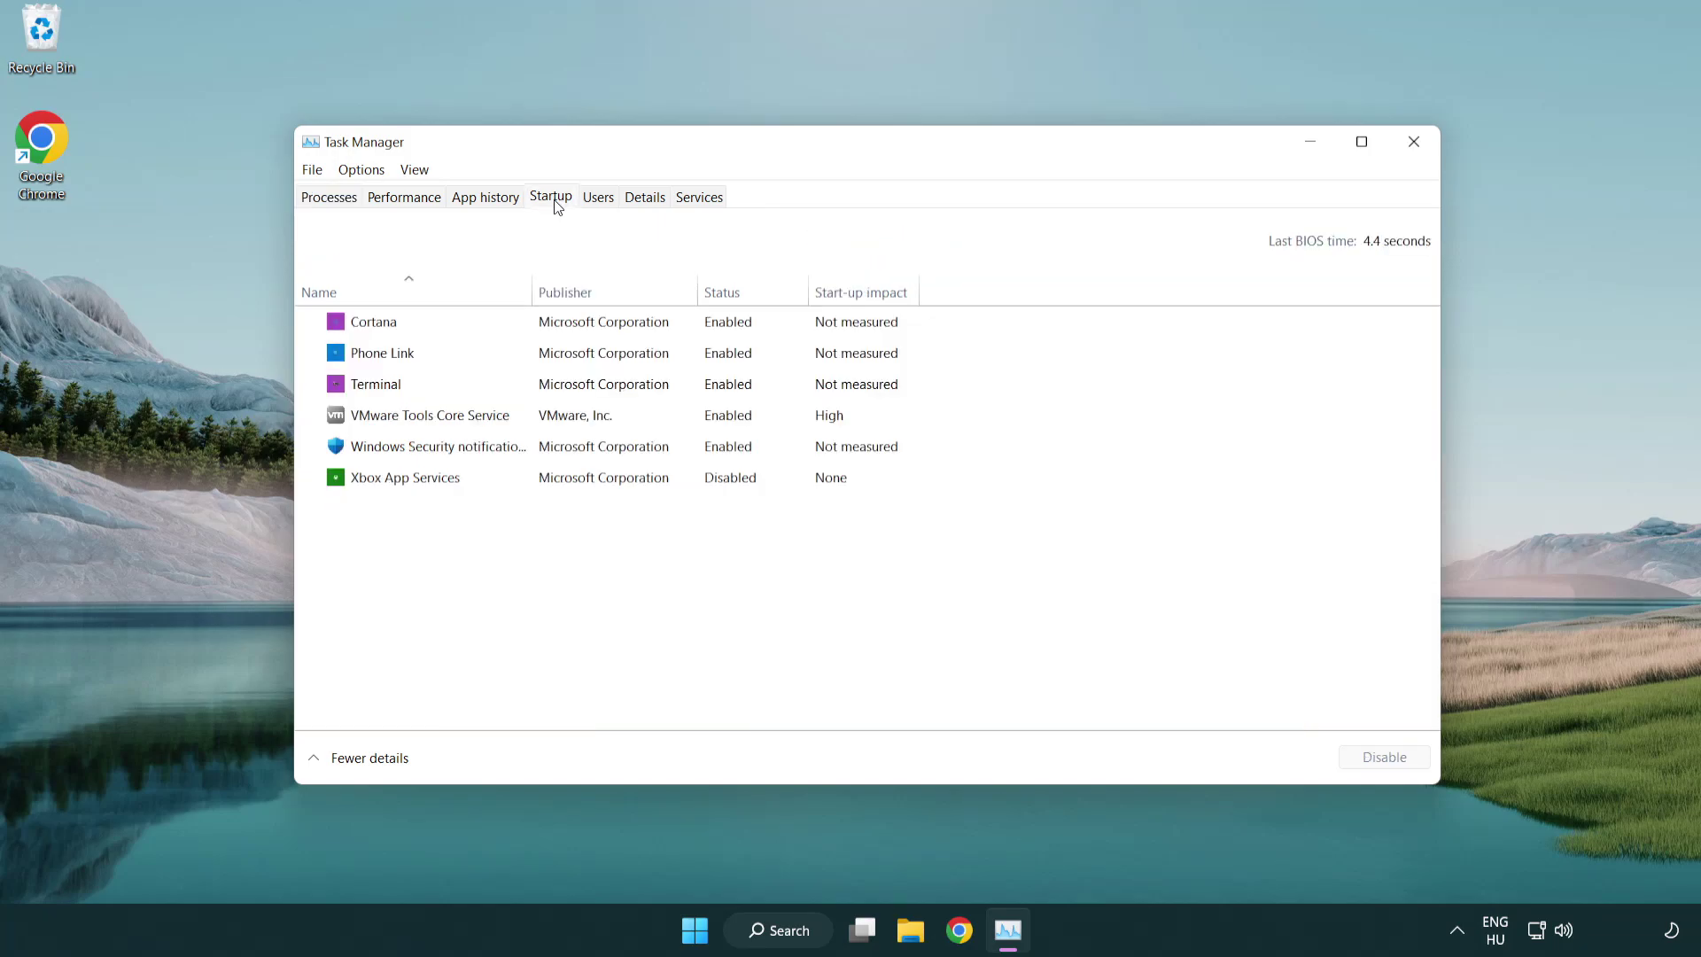
left_click(557, 389)
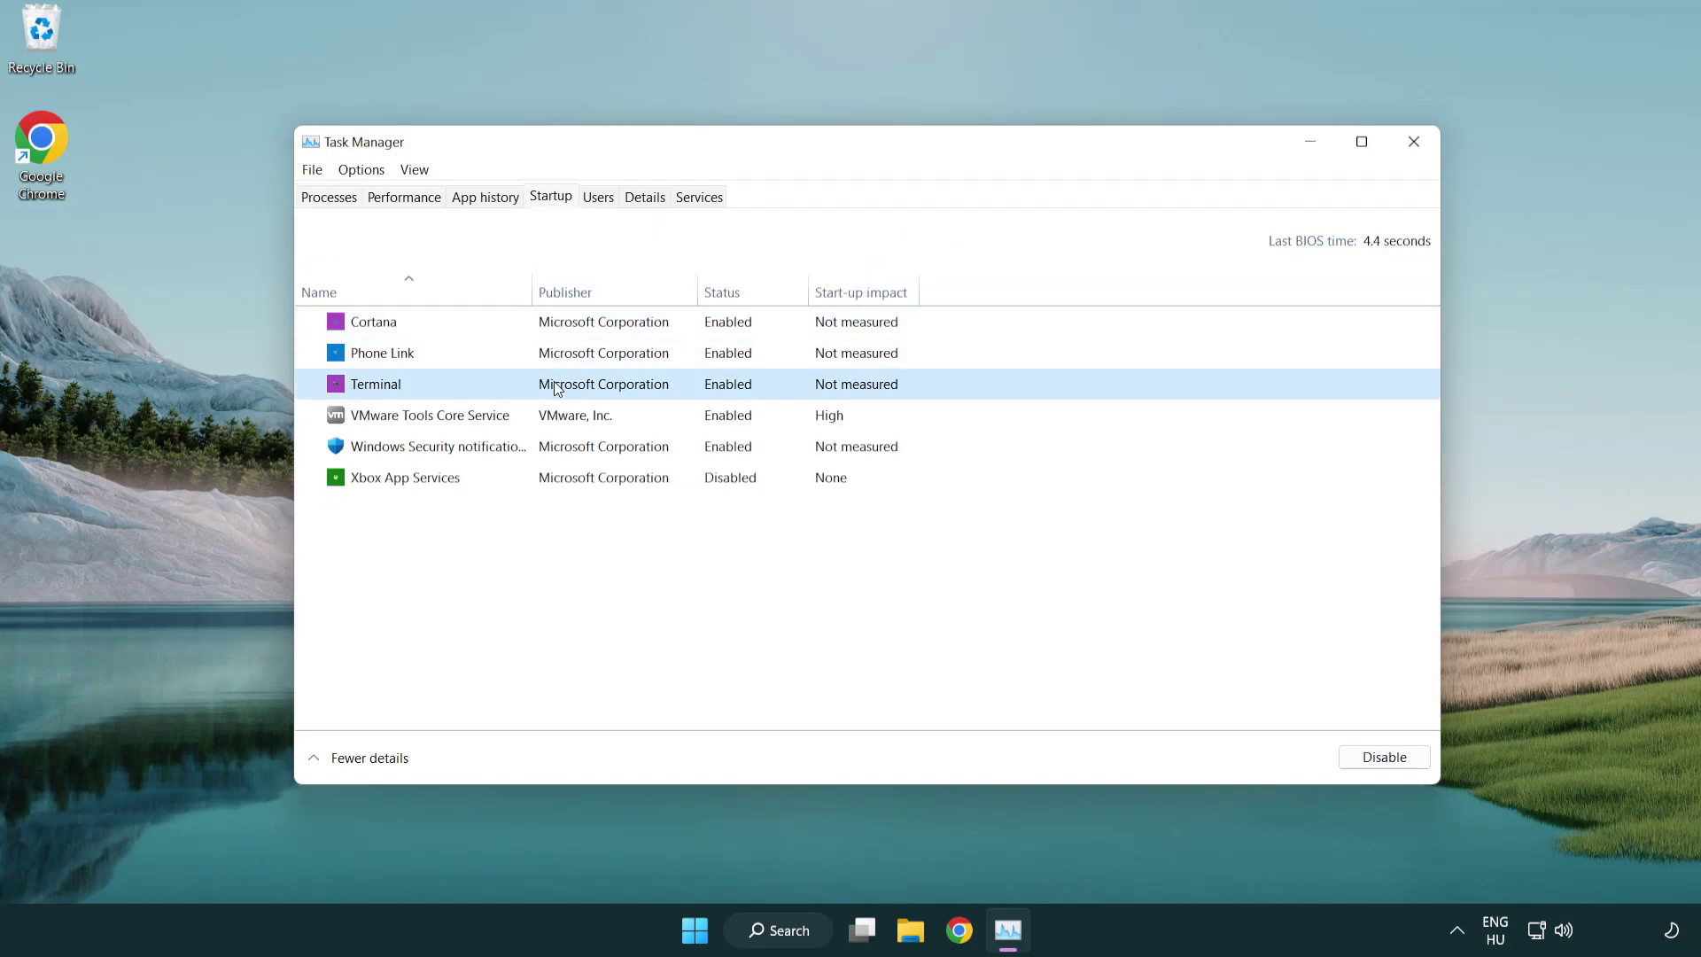
left_click(1375, 758)
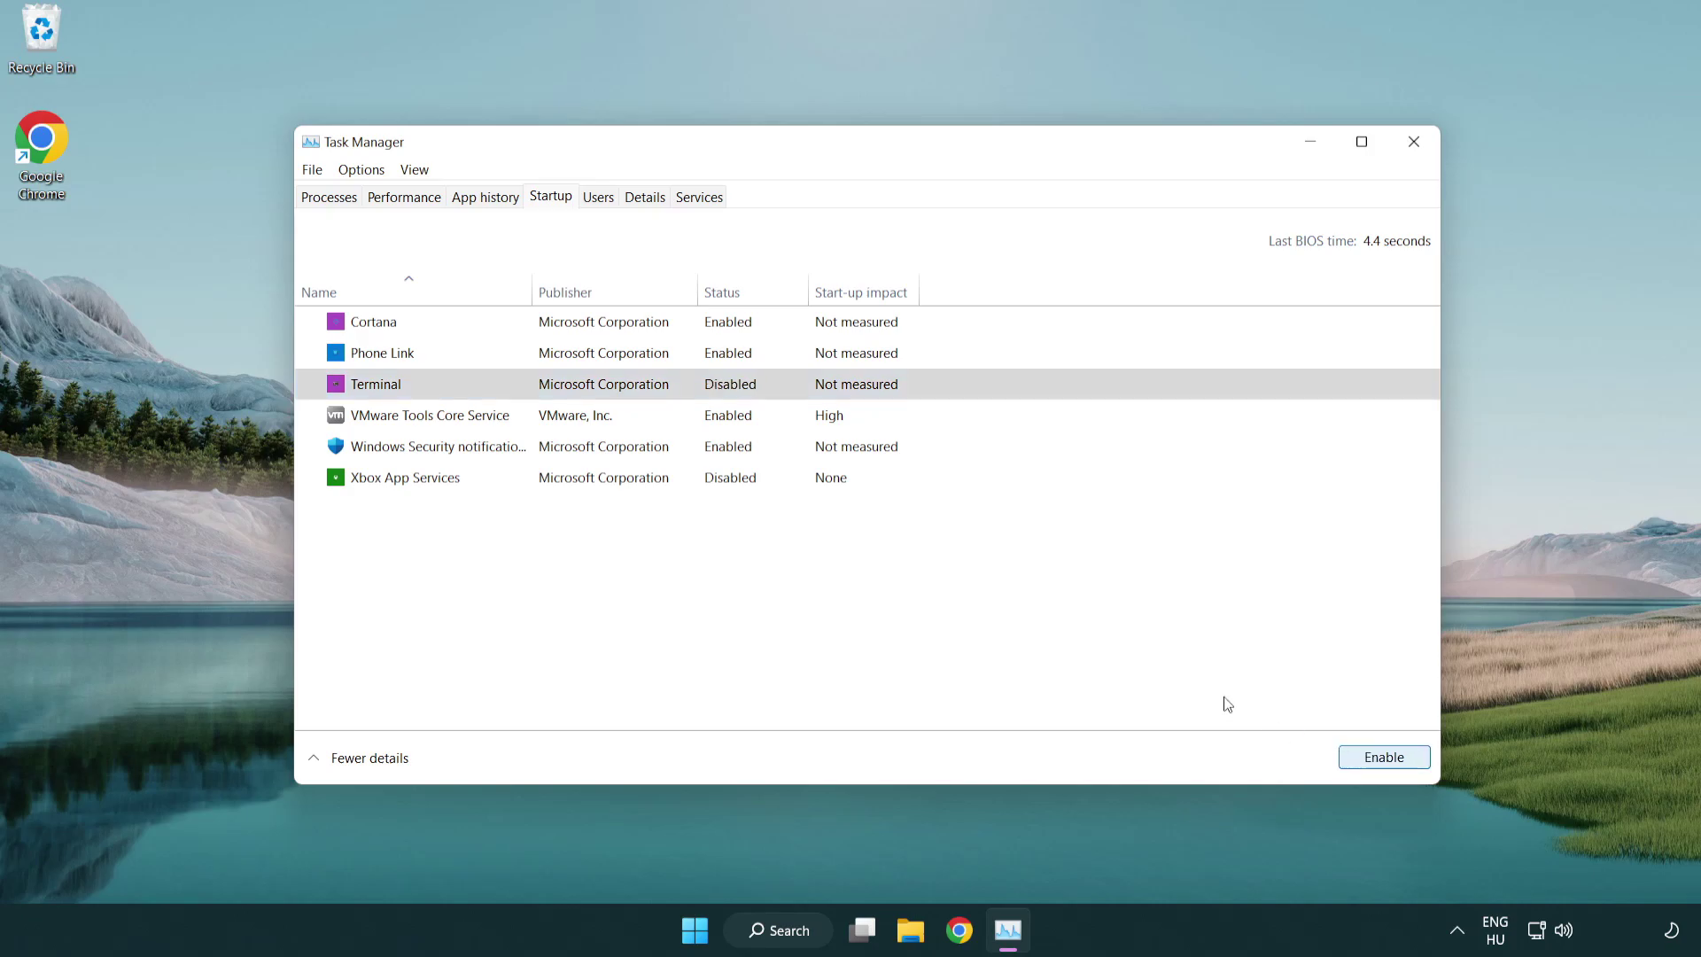
left_click(709, 356)
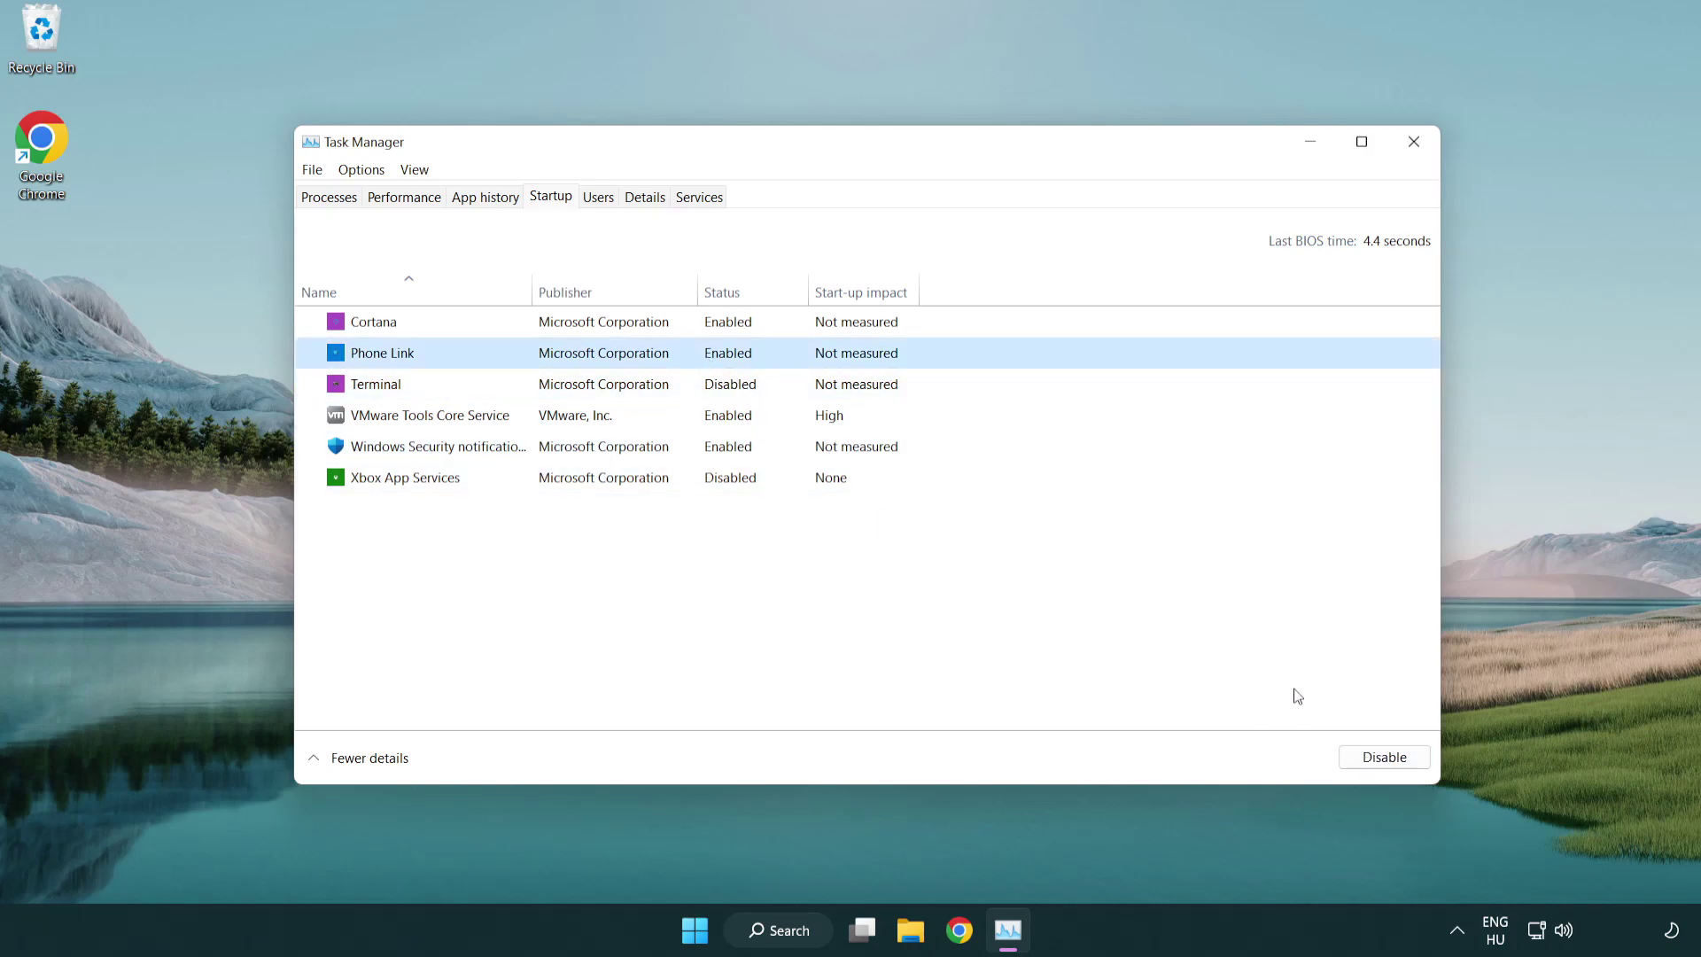
left_click(1382, 758)
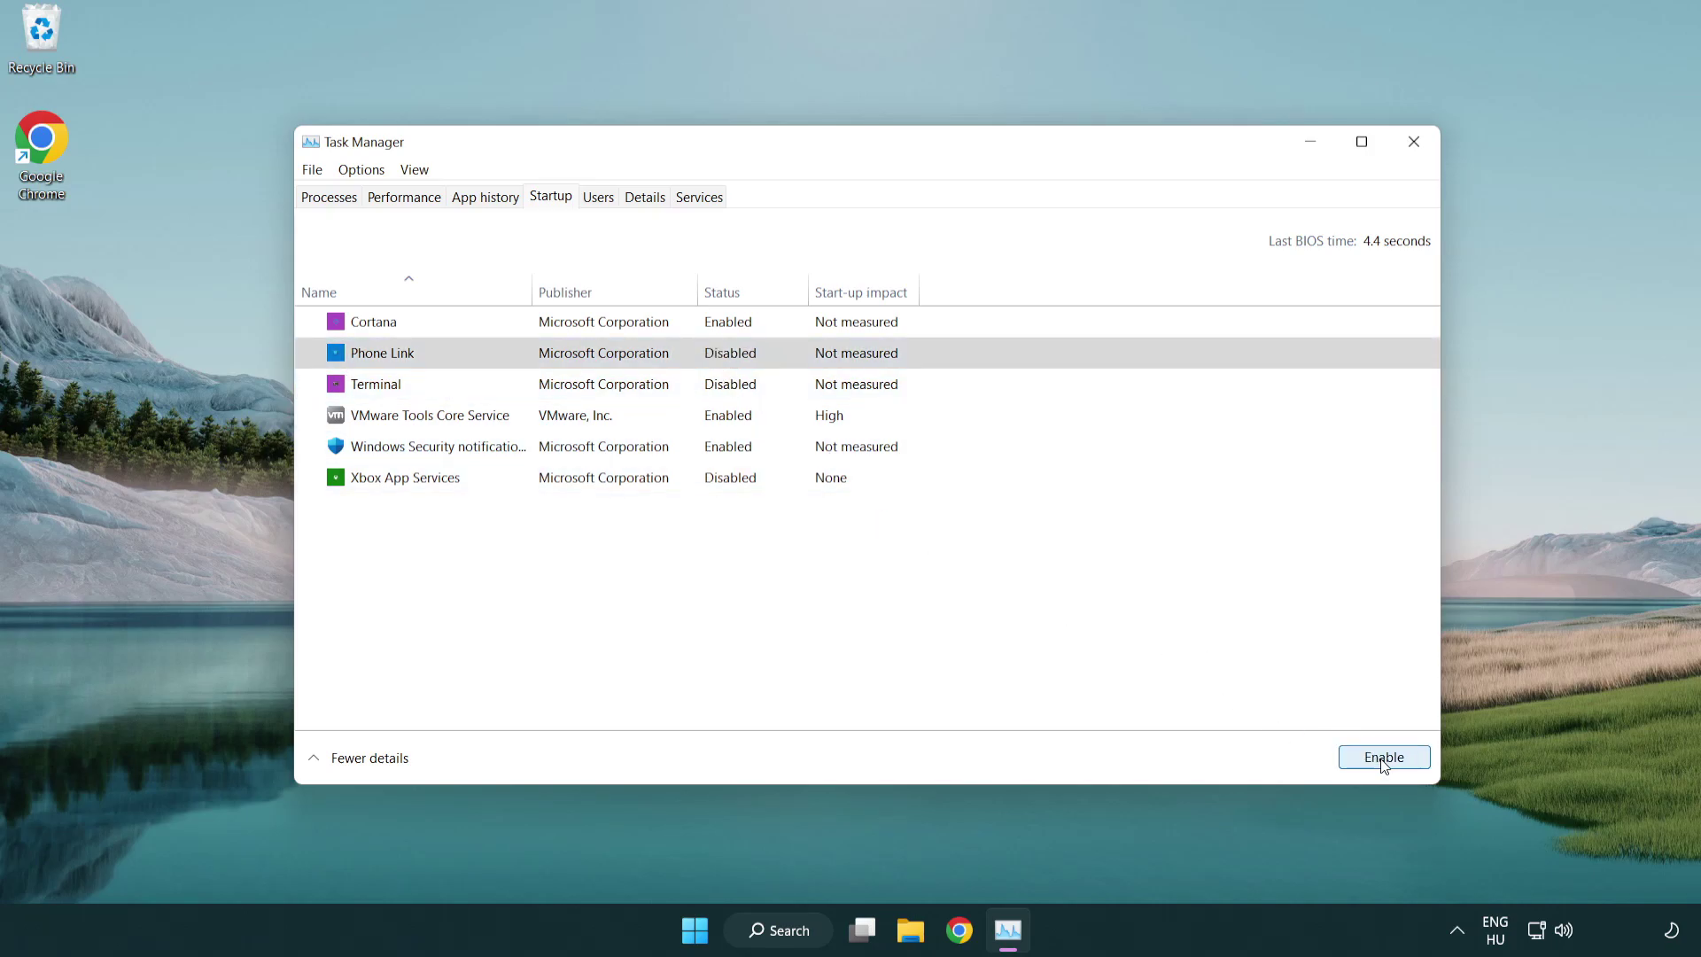
left_click(607, 331)
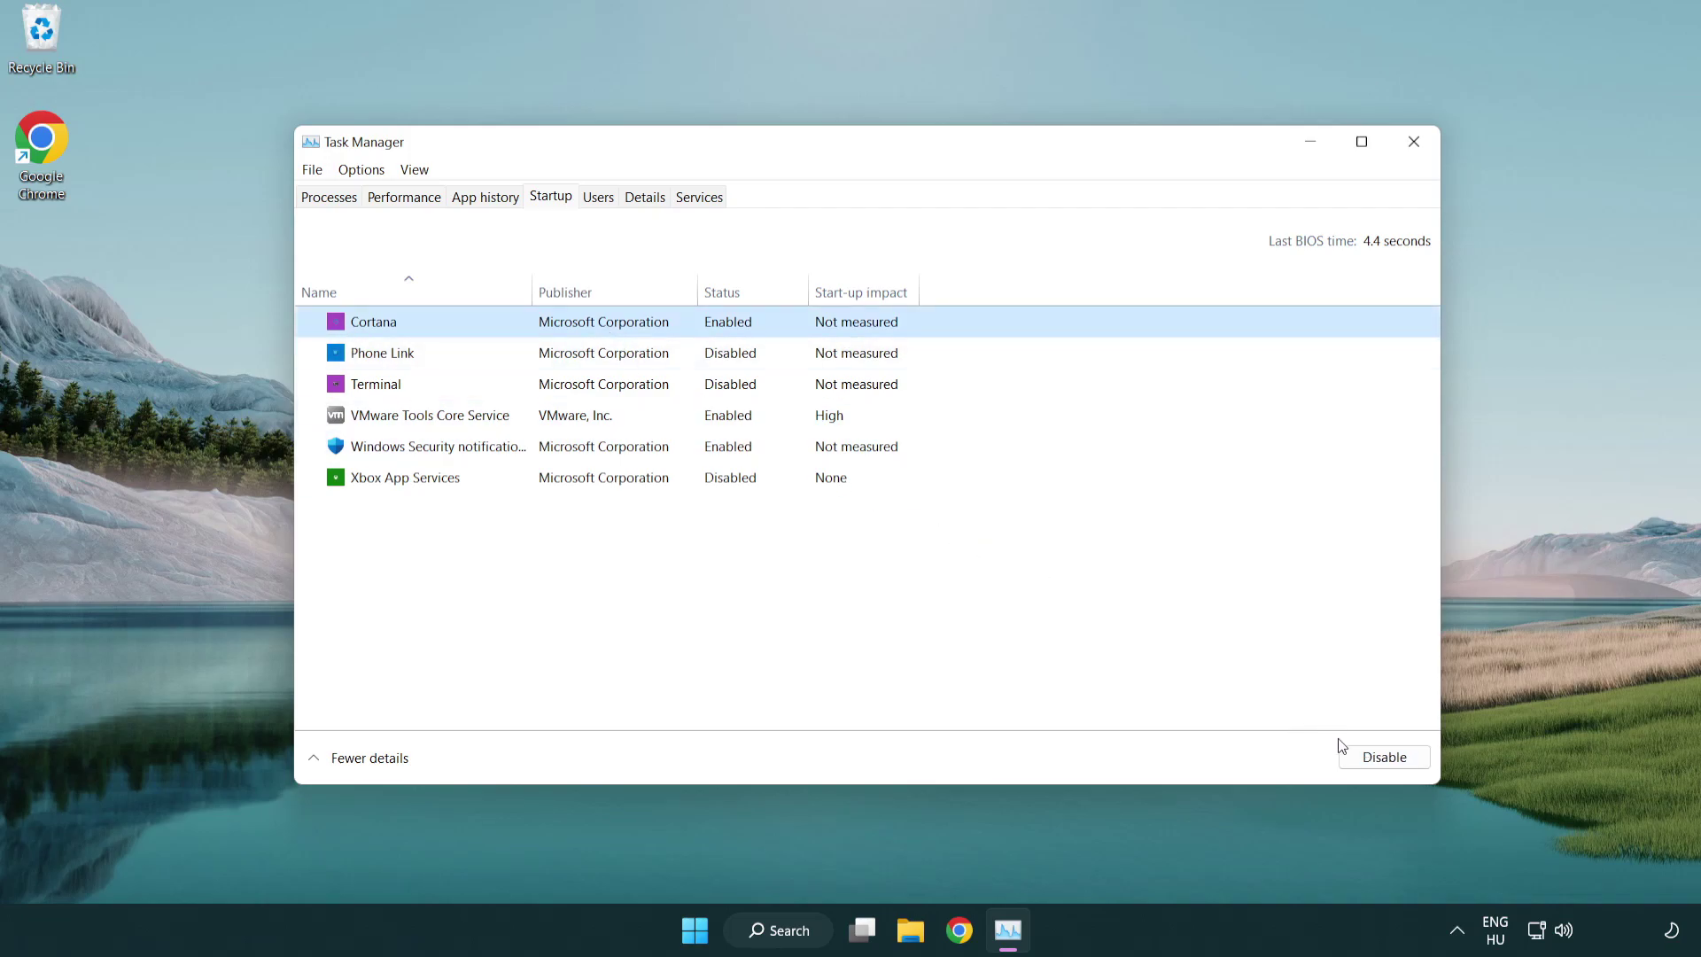
left_click(1380, 758)
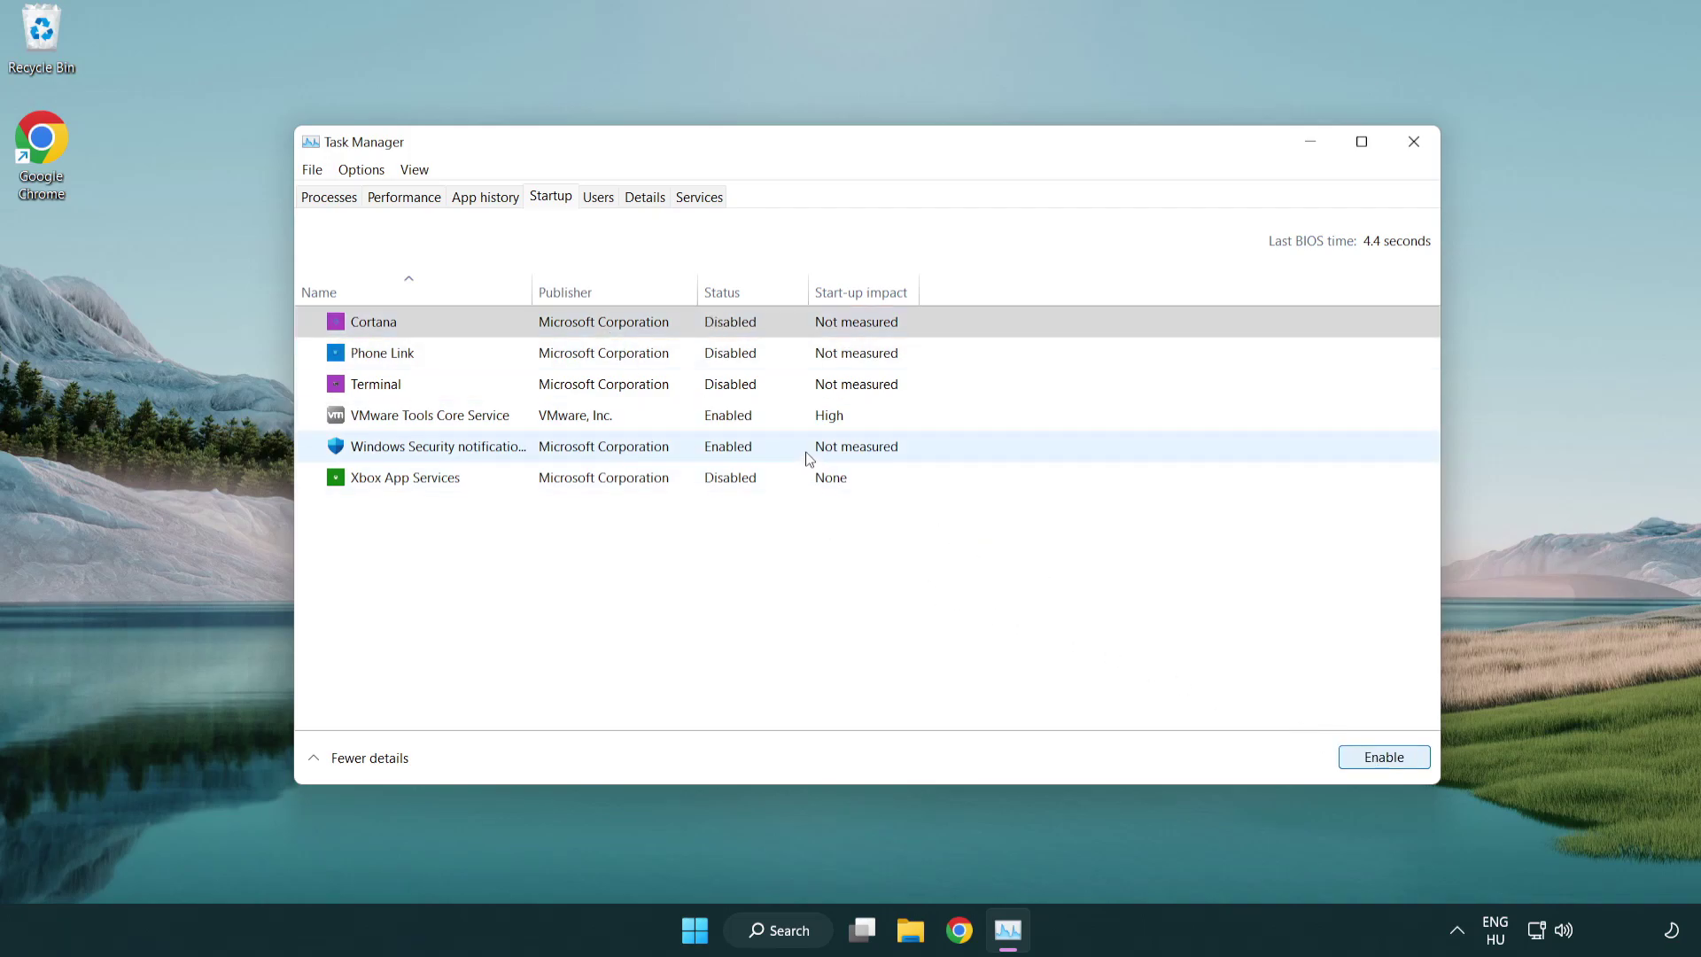
left_click(809, 458)
left_click(1349, 754)
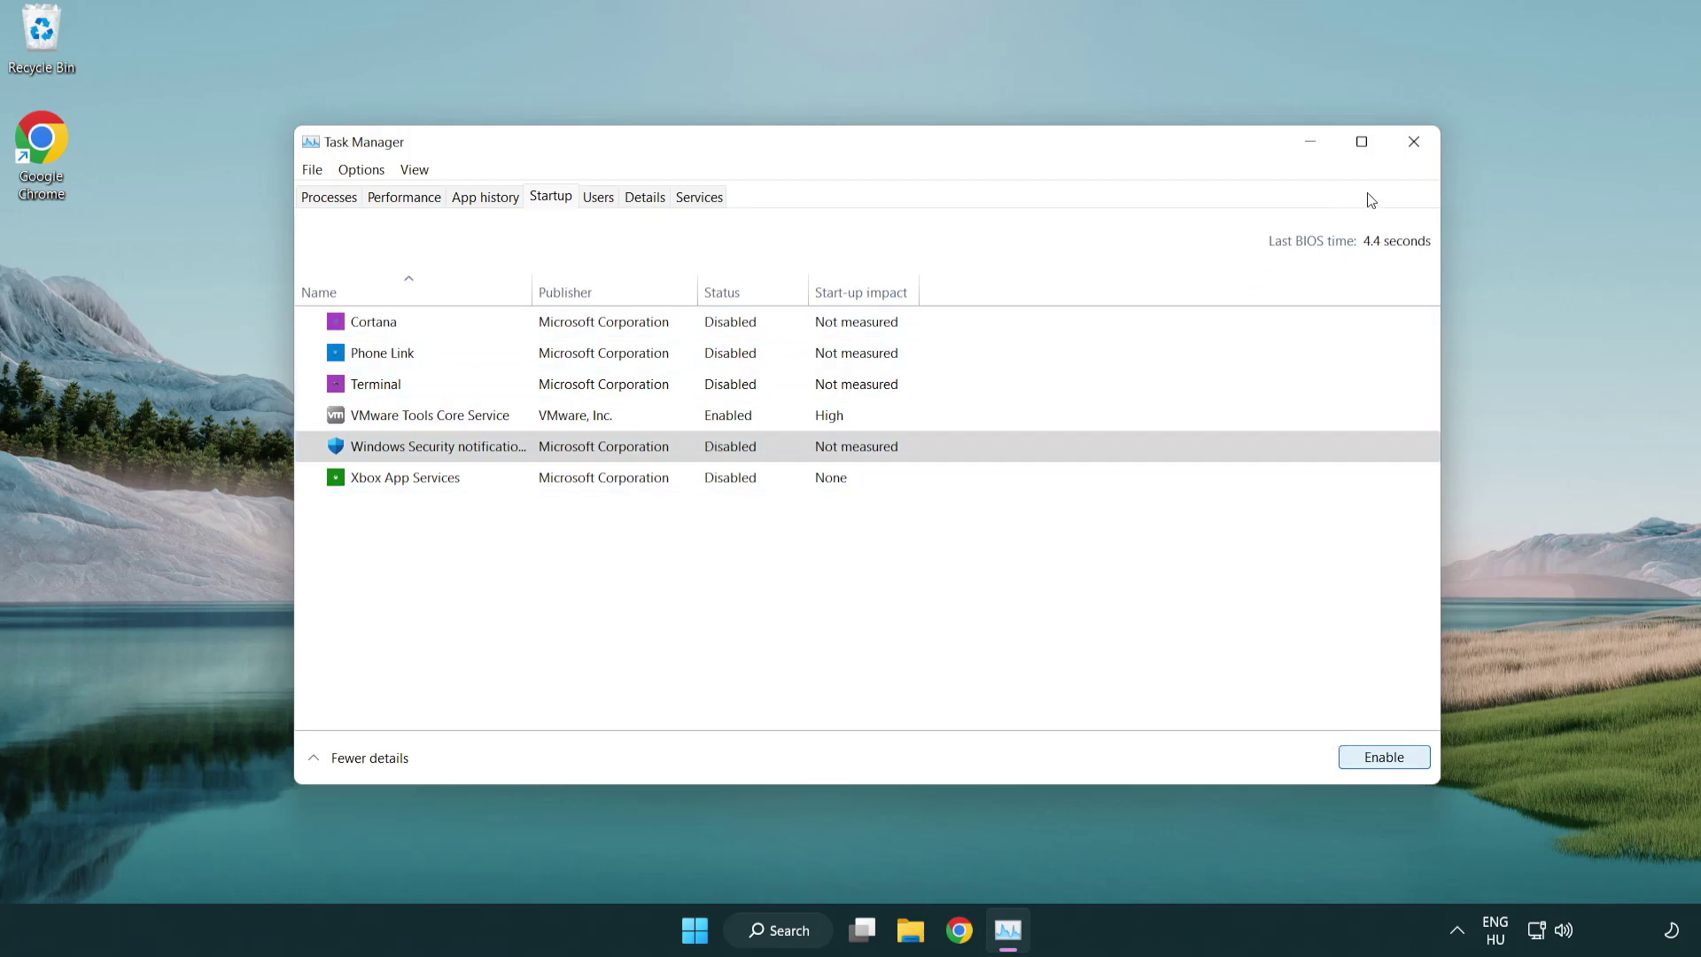
left_click(1417, 154)
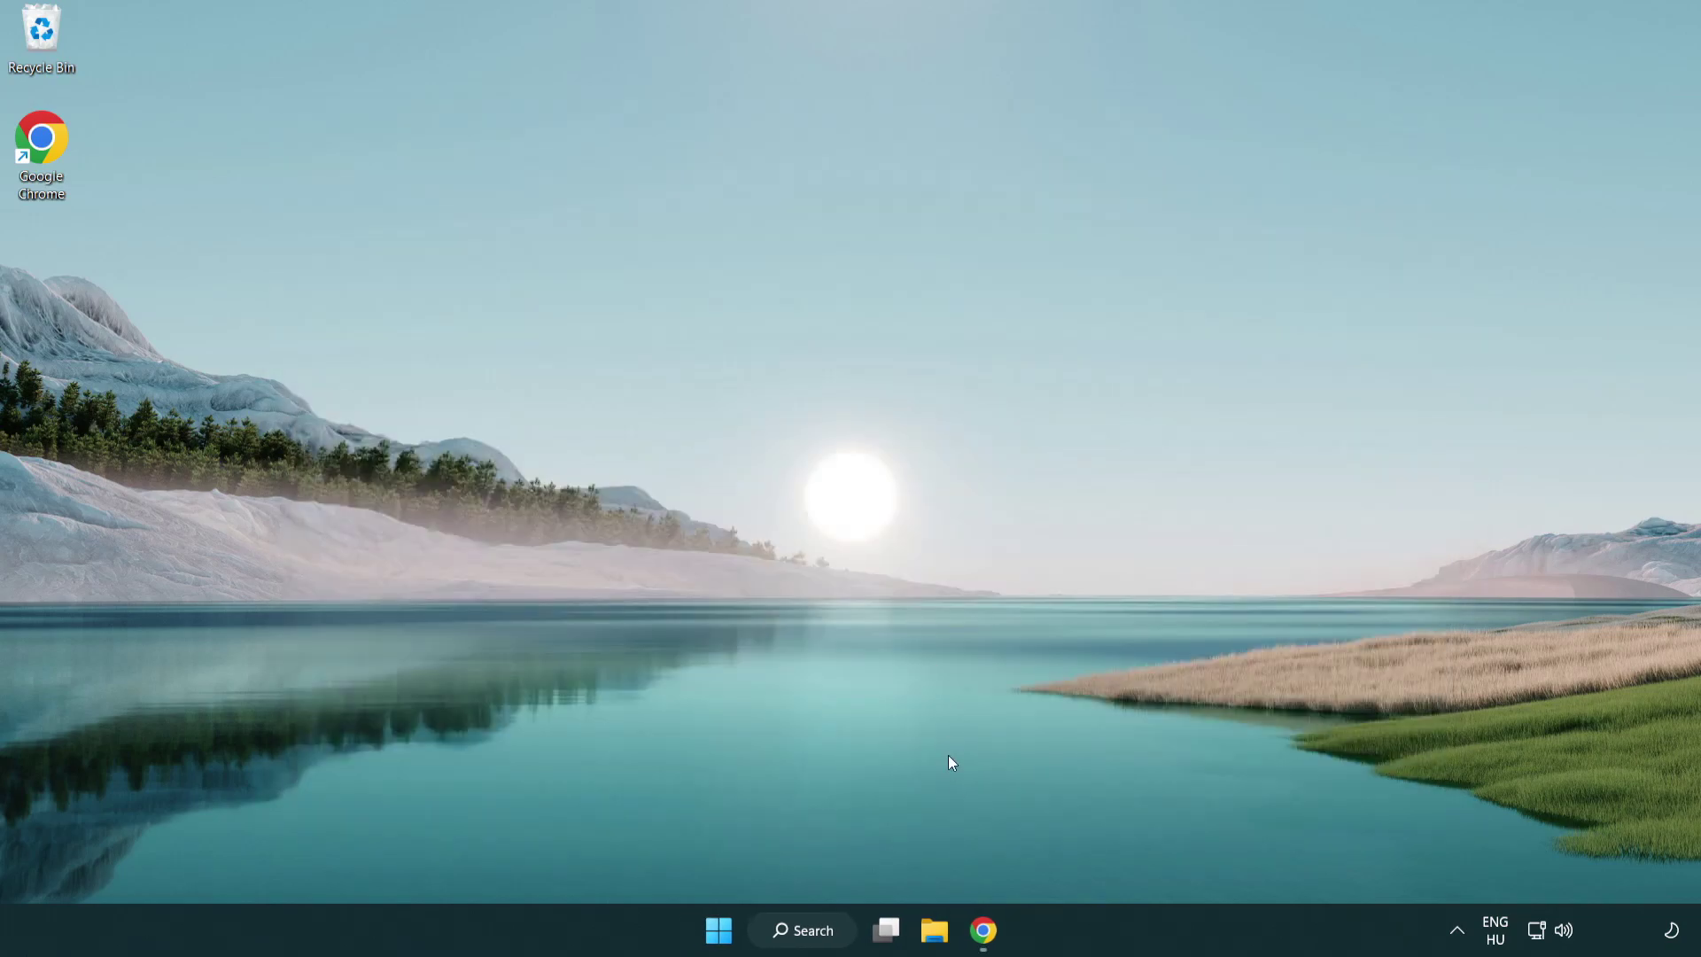
- Switch to Chrome, download the English DirectX End-User Runtime Web Installer and launch dxwebsetup.exe
left_click(984, 930)
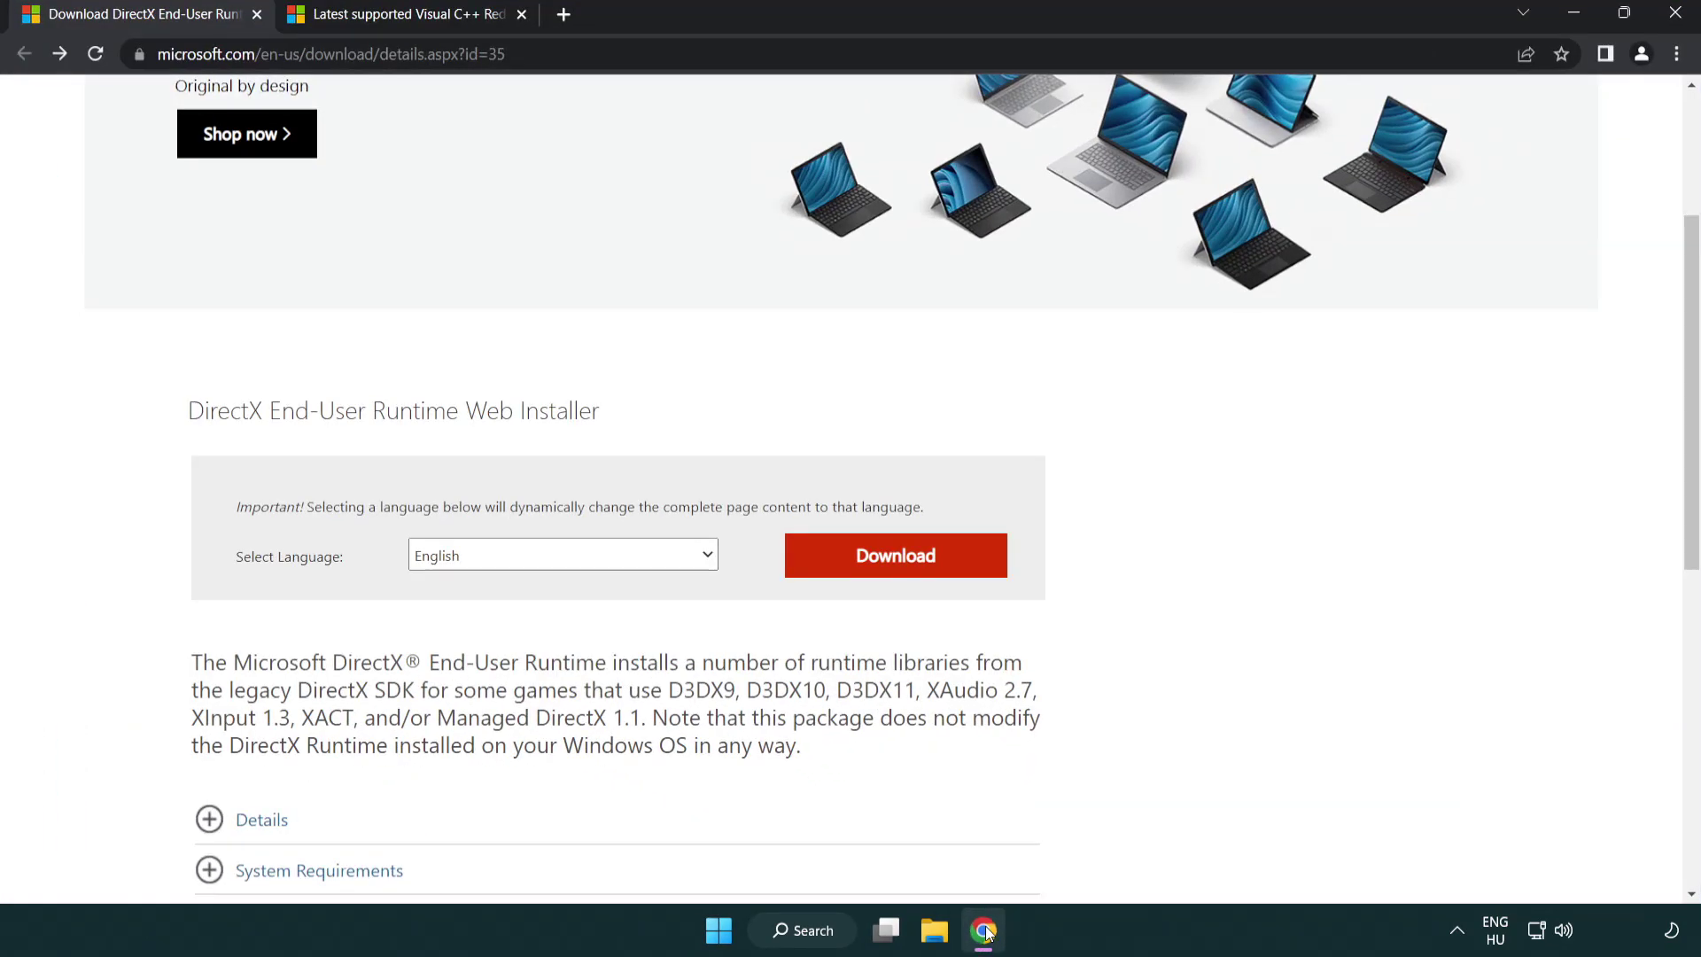
scroll(746, 803, "up", 3)
left_click(104, 36)
left_click(1590, 383)
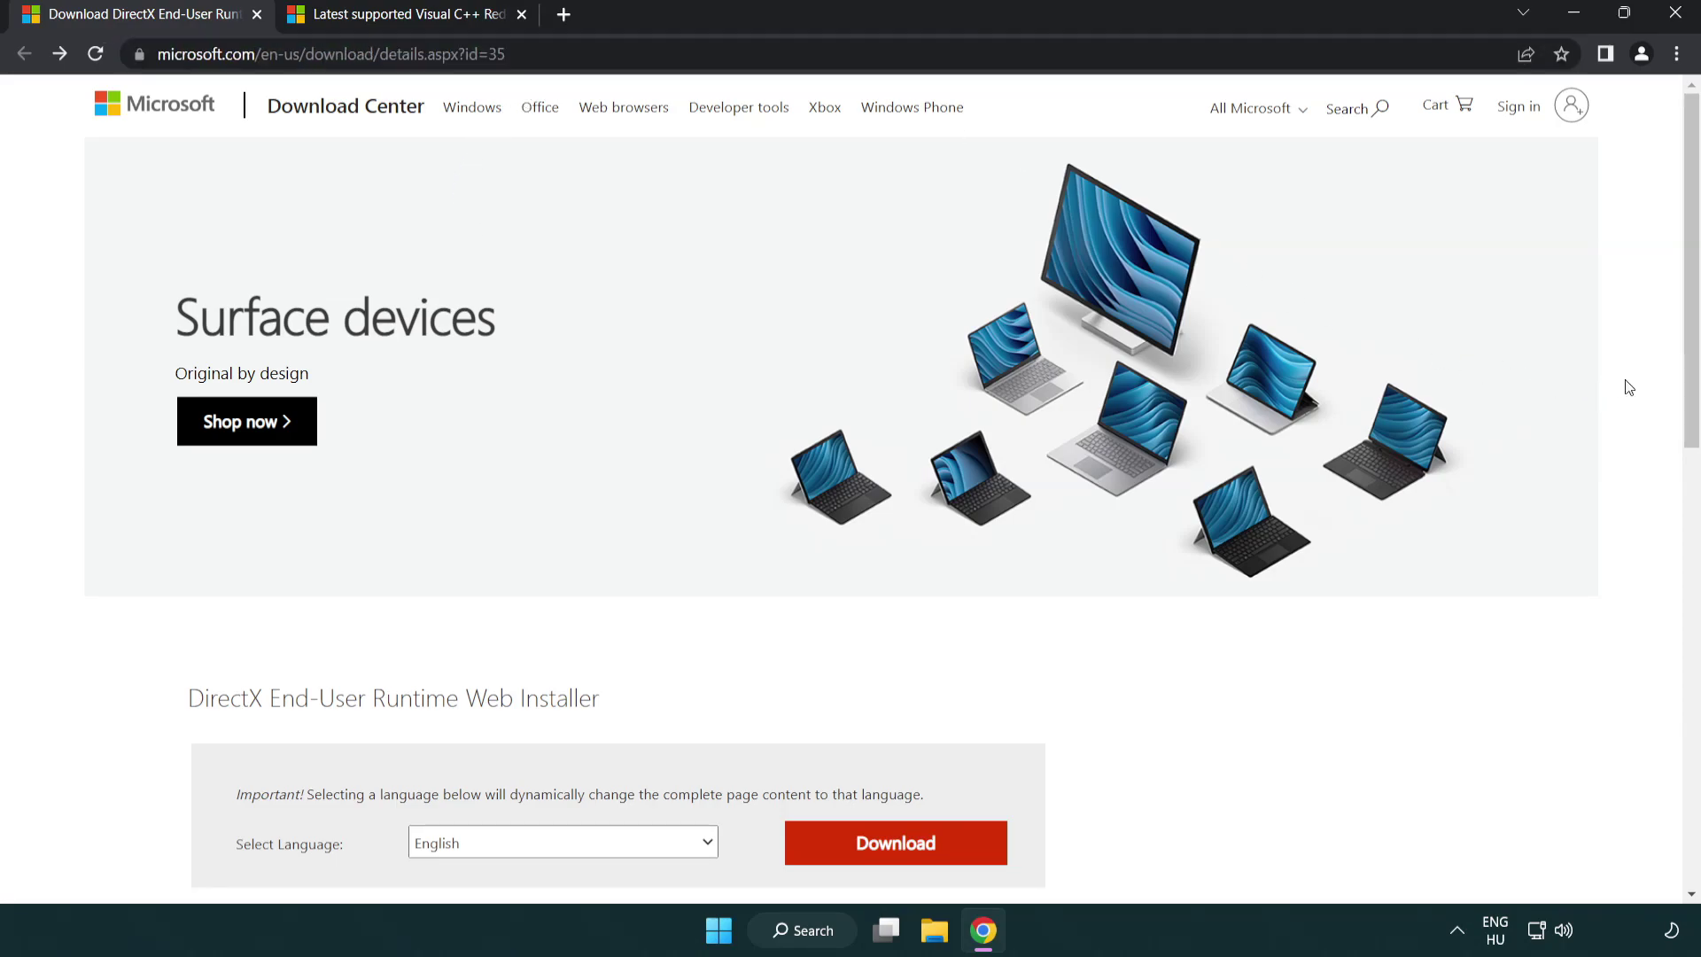
scroll(1666, 443, "down", 3)
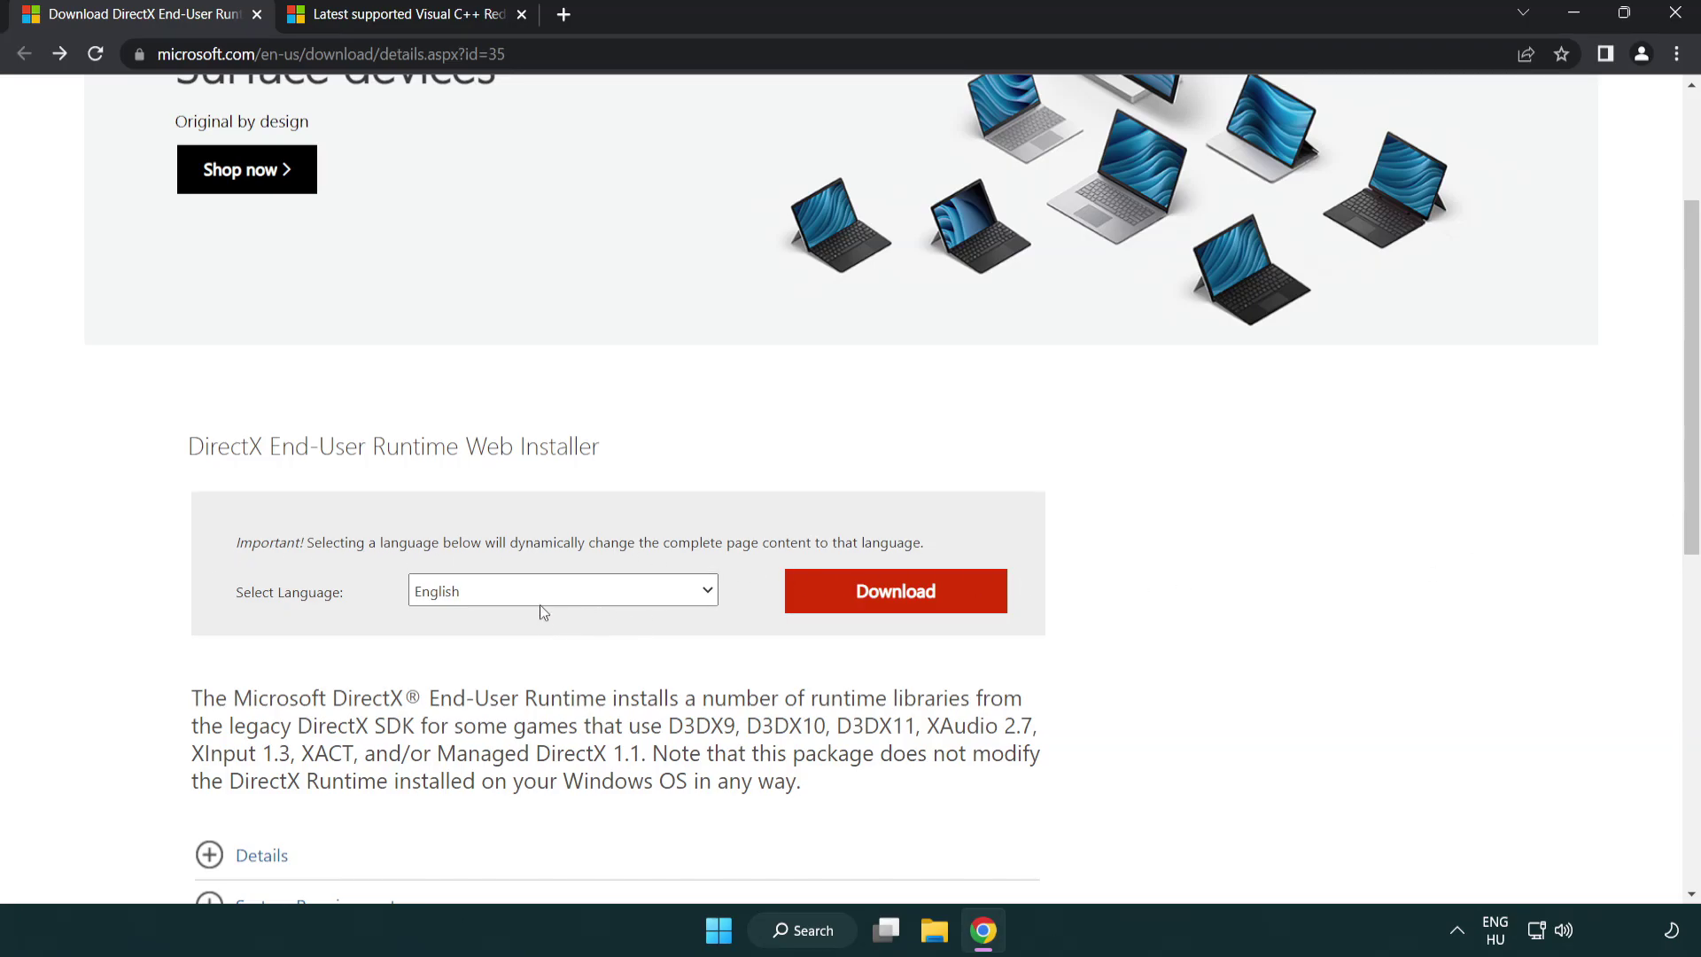
left_click(903, 610)
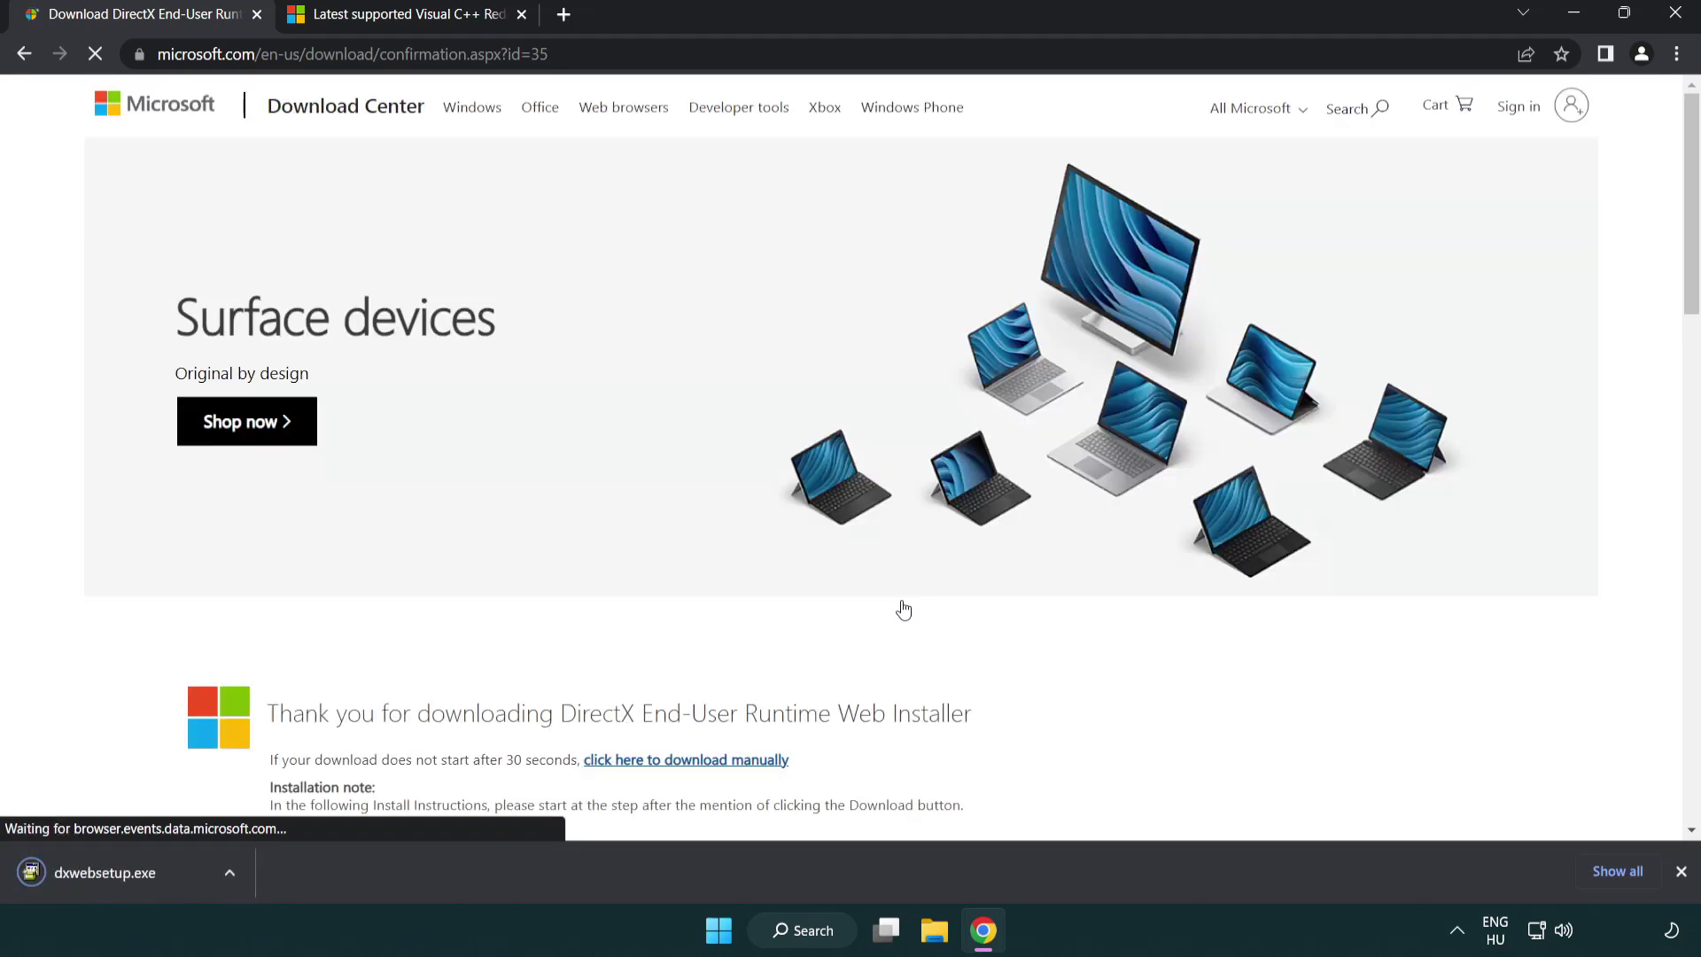
left_click(110, 876)
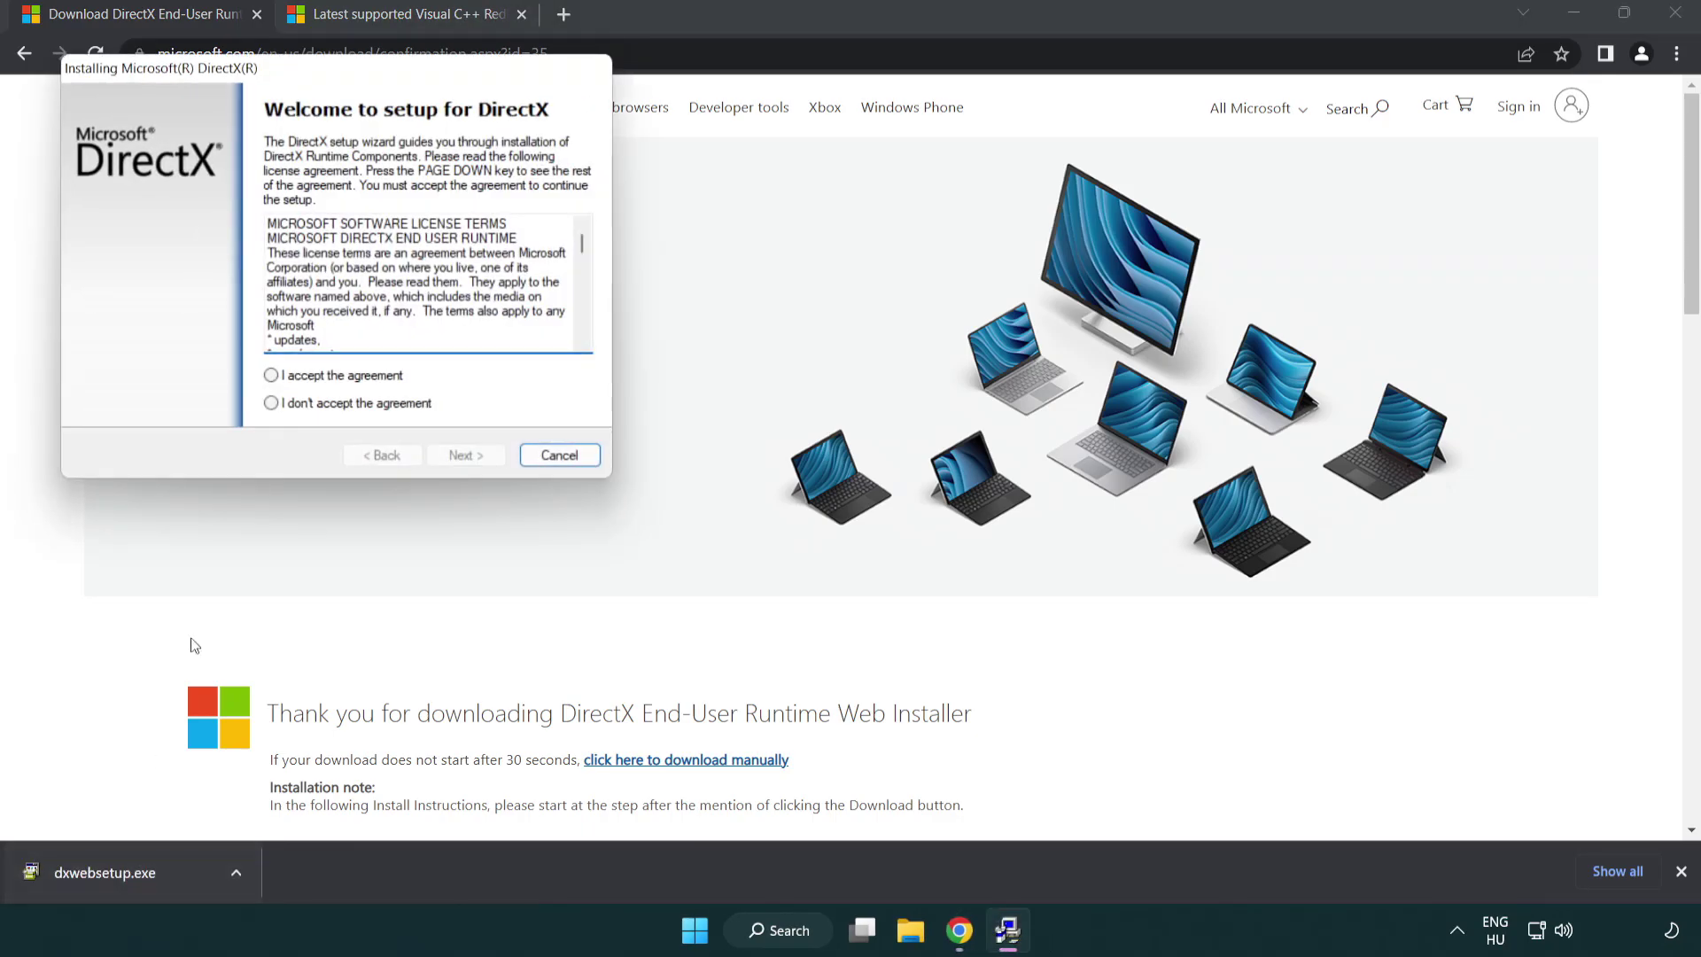
- Run the DirectX setup with the agreement accepted and the Bing Bar excluded, finish it and close the DirectX download page
left_click_drag(259, 75, 749, 266)
left_click_drag(1073, 433, 1068, 516)
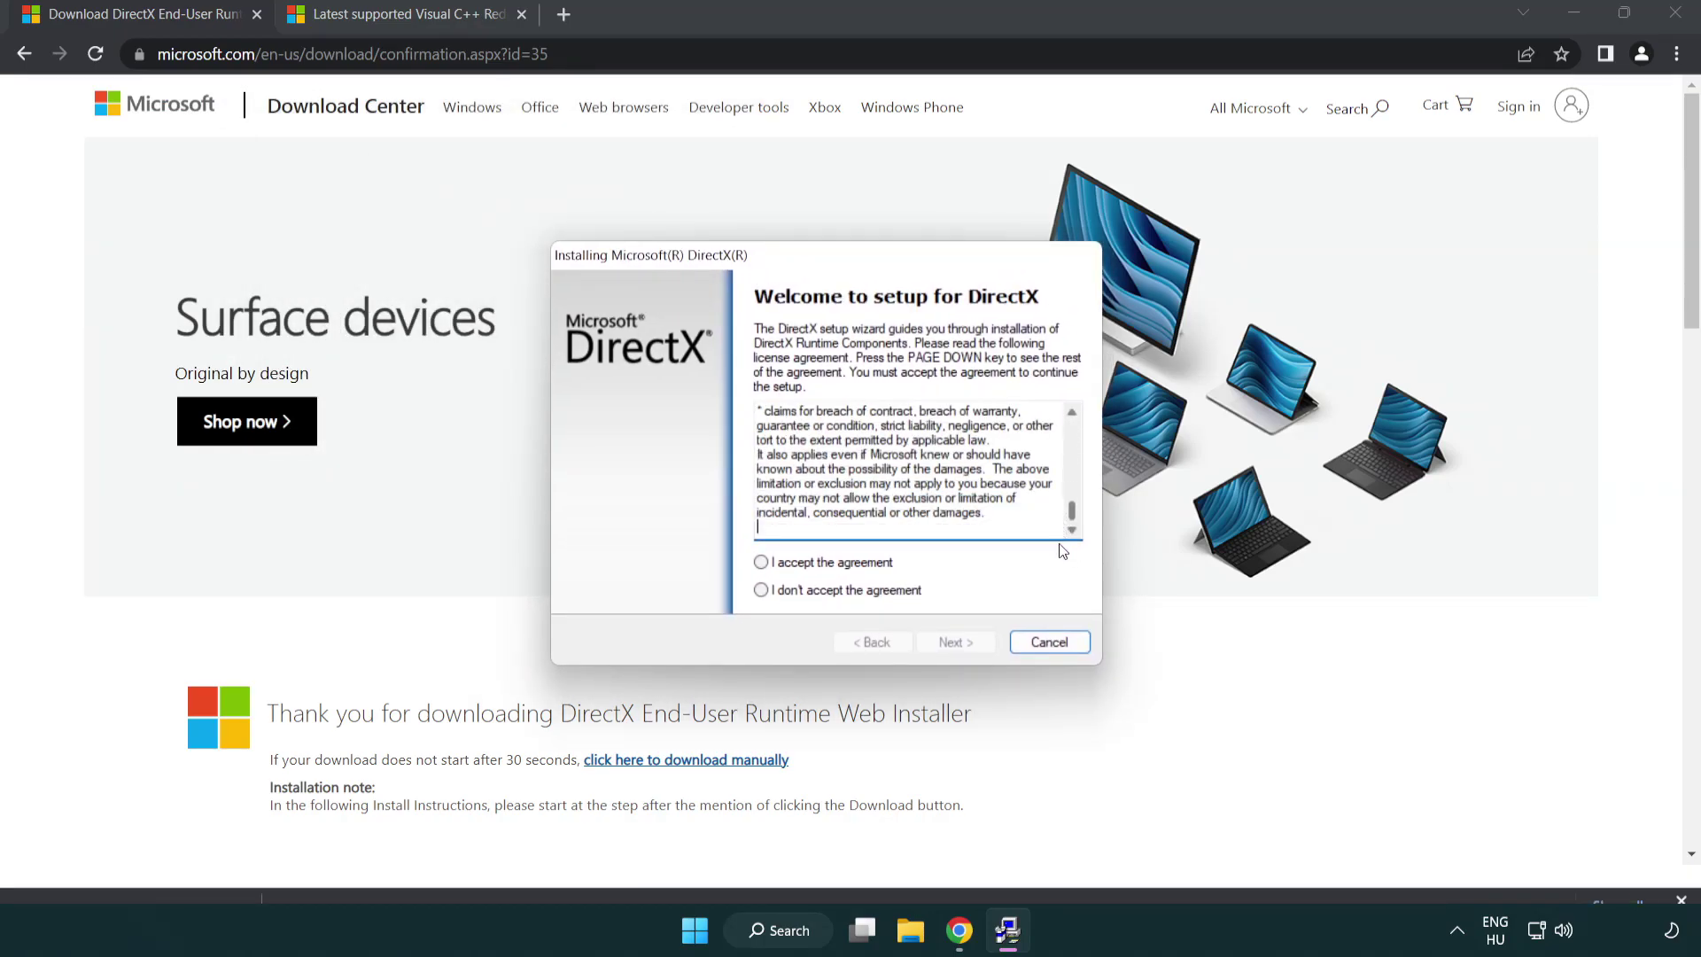
left_click(761, 563)
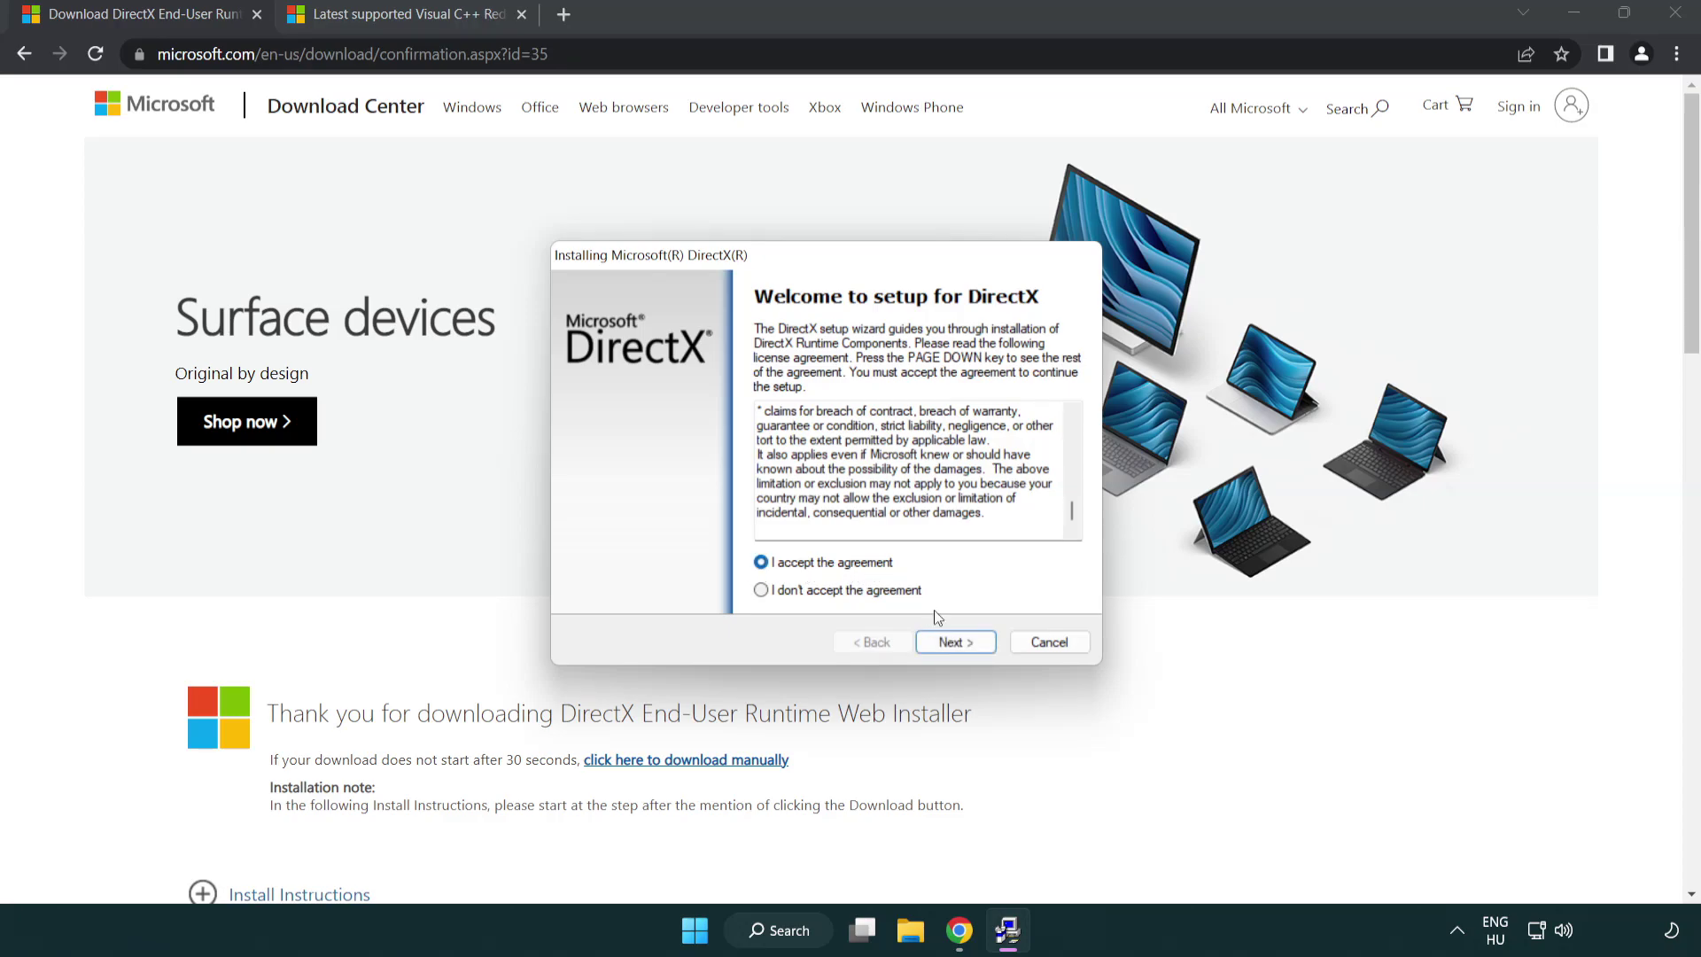
left_click(955, 642)
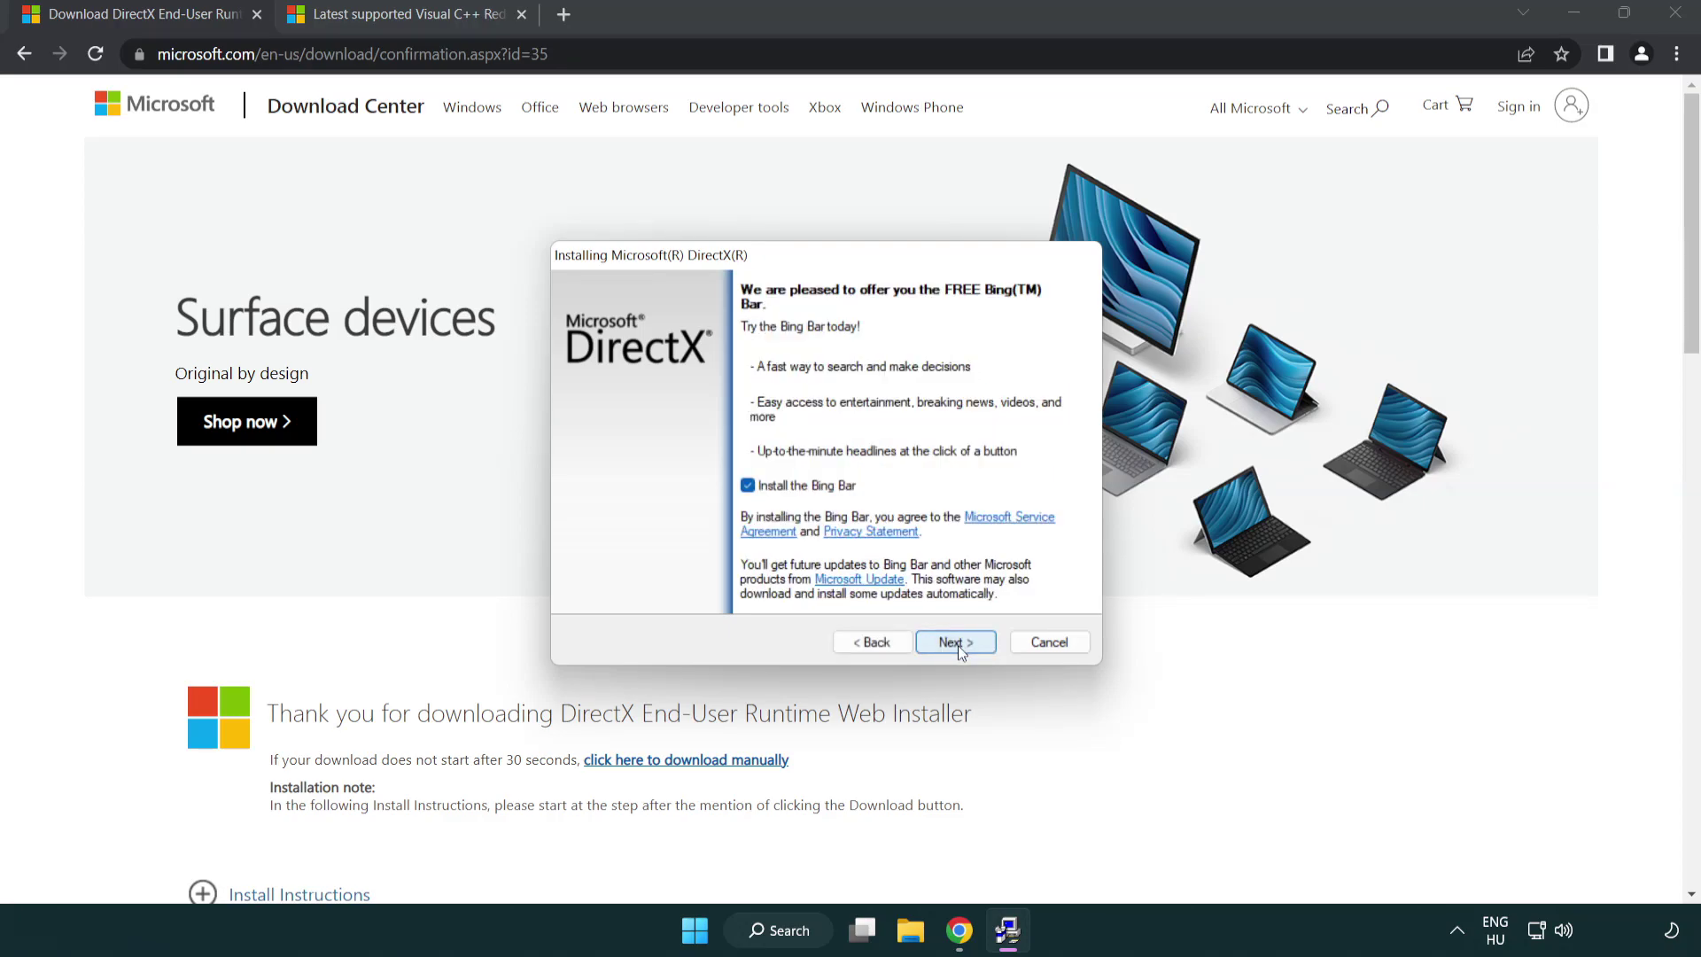
left_click(749, 487)
left_click(959, 639)
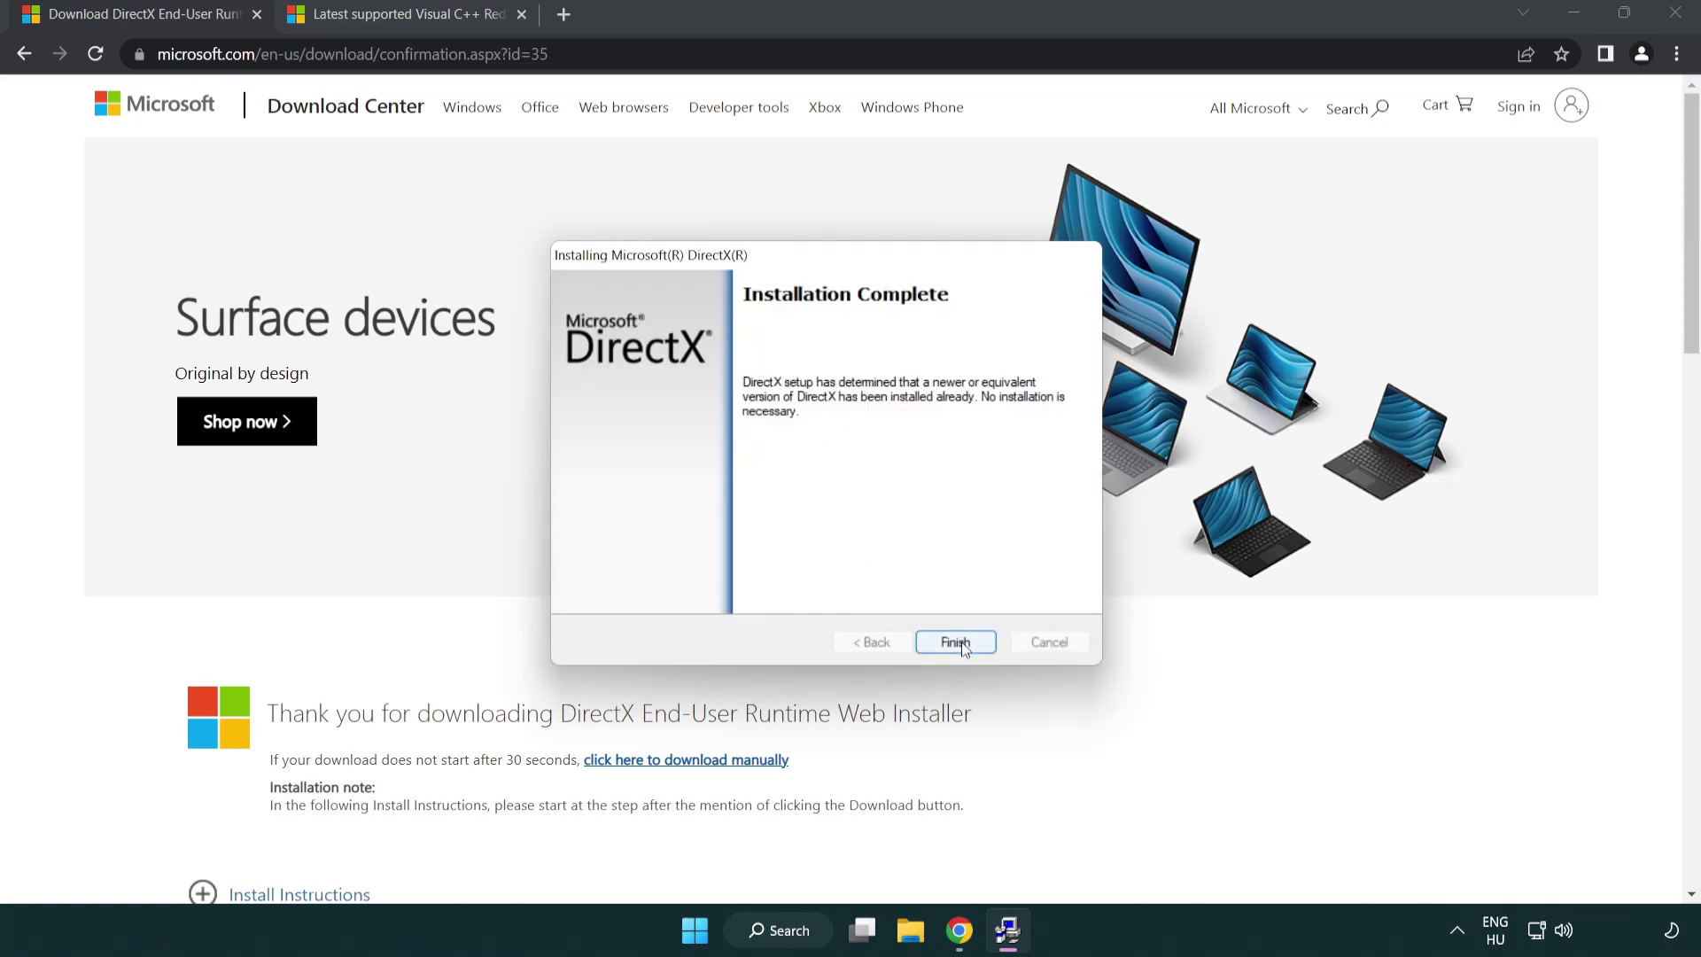
left_click(957, 639)
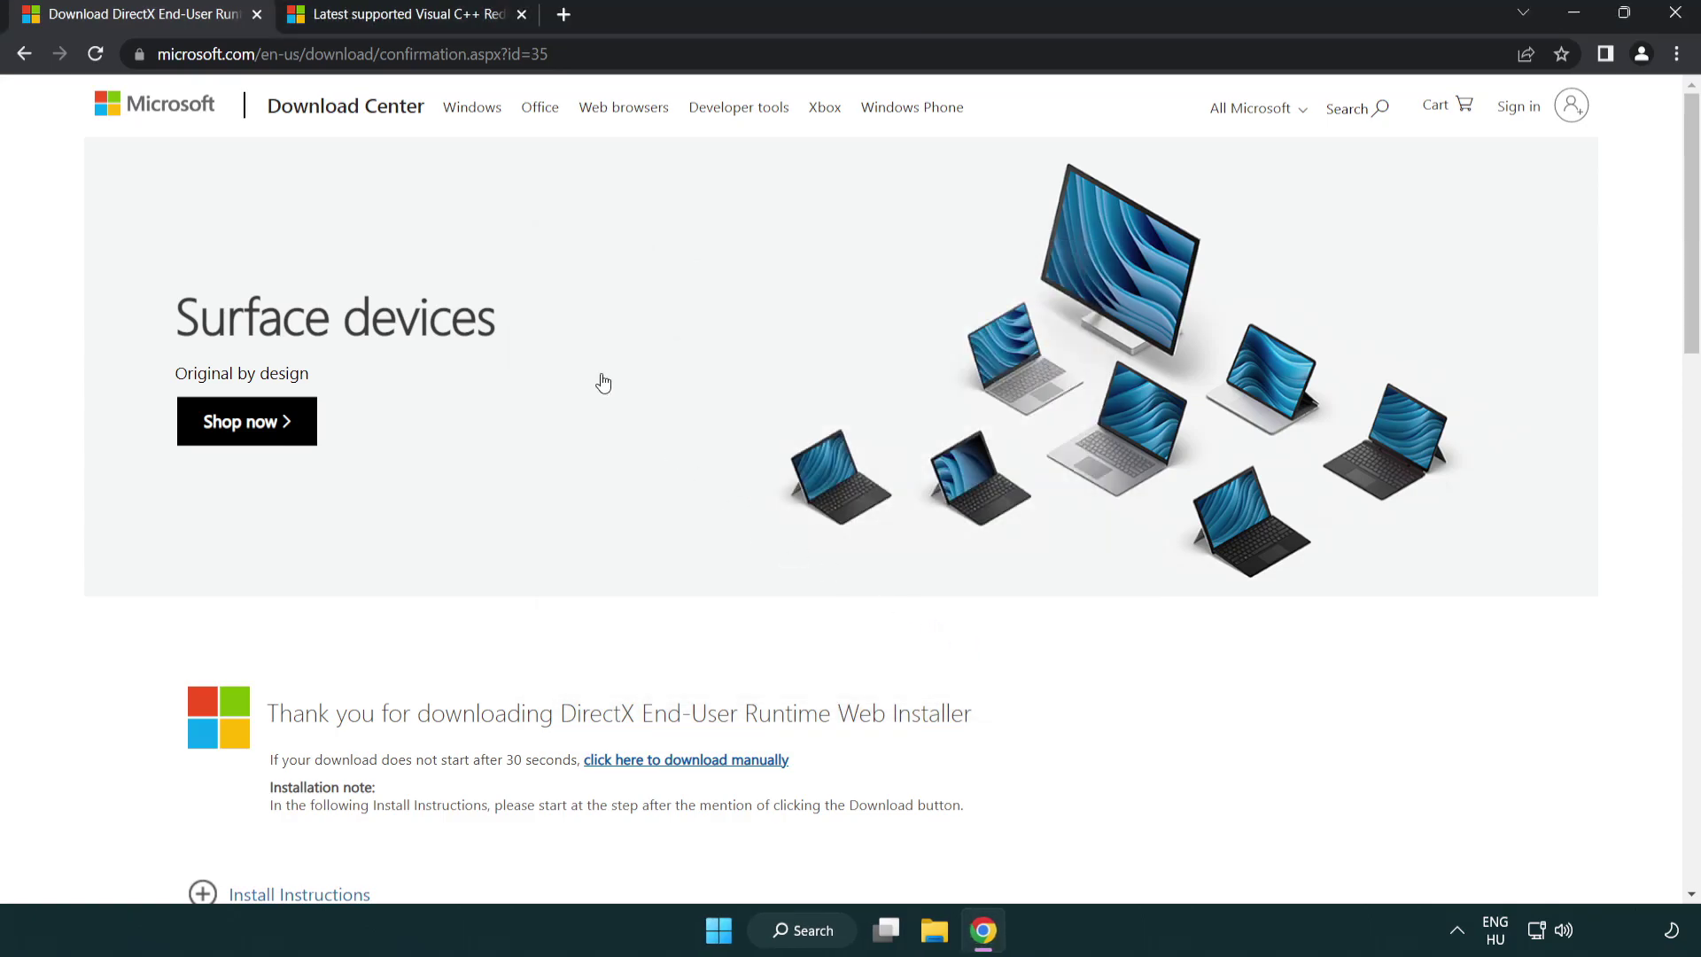
left_click(257, 15)
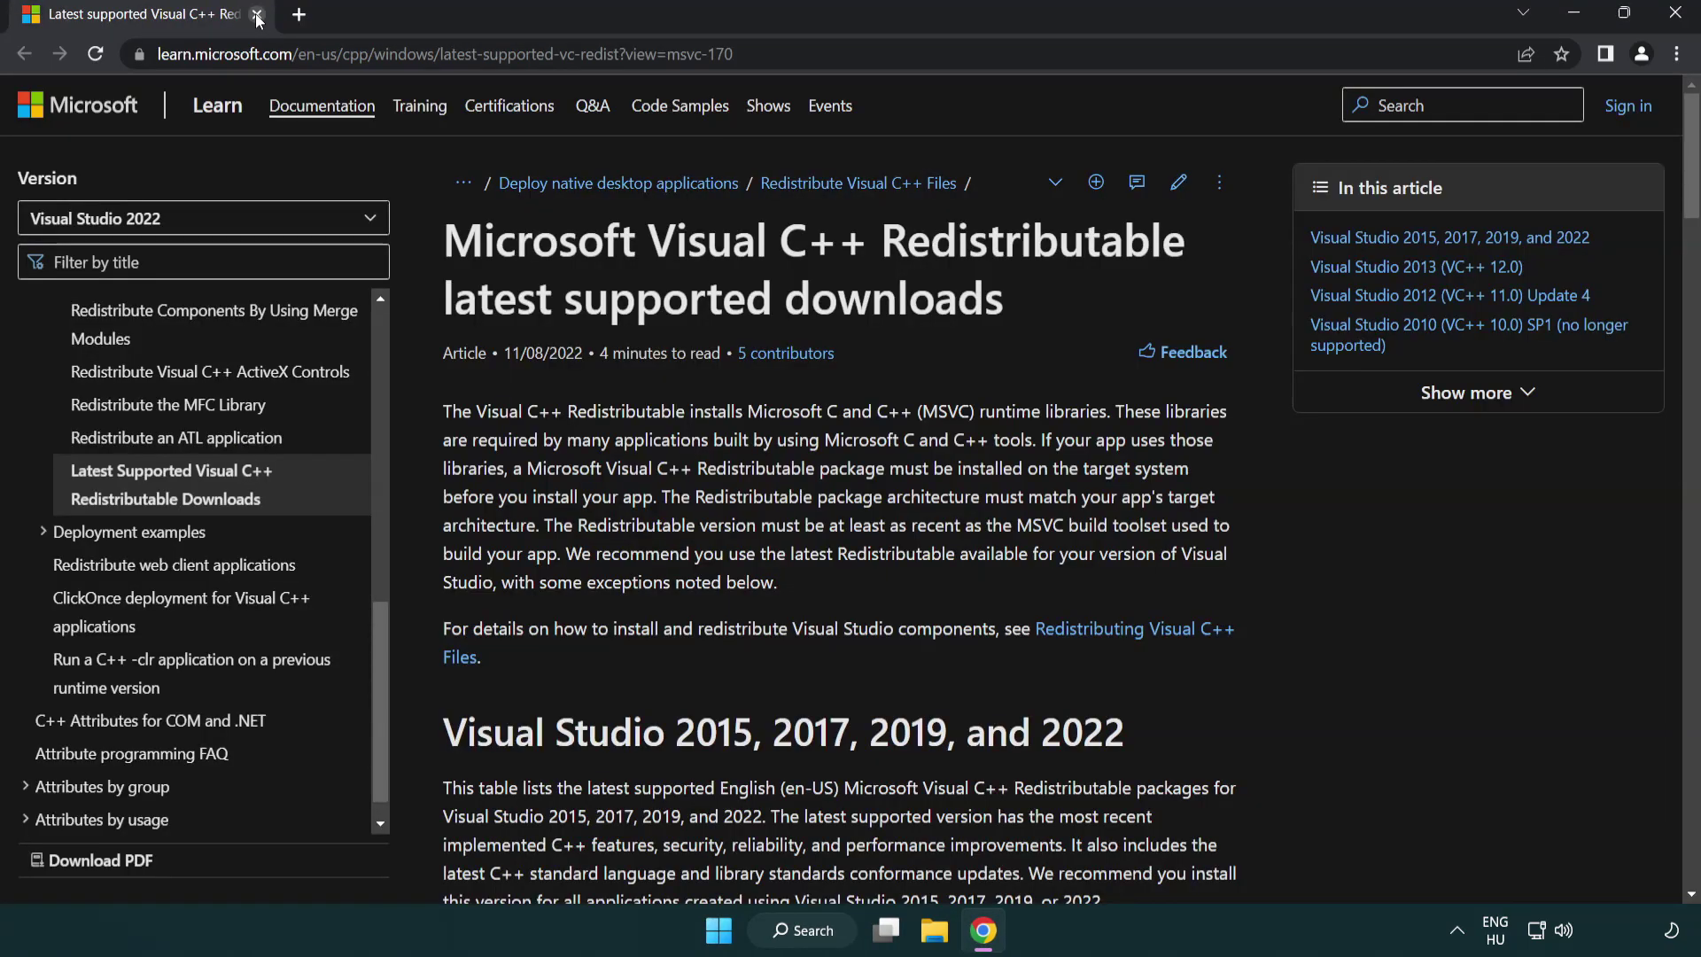
- Download the ARM64, X86 and X64 Visual C++ Redistributable packages for Visual Studio 2015, 2017, 2019 and 2022
left_click(783, 61)
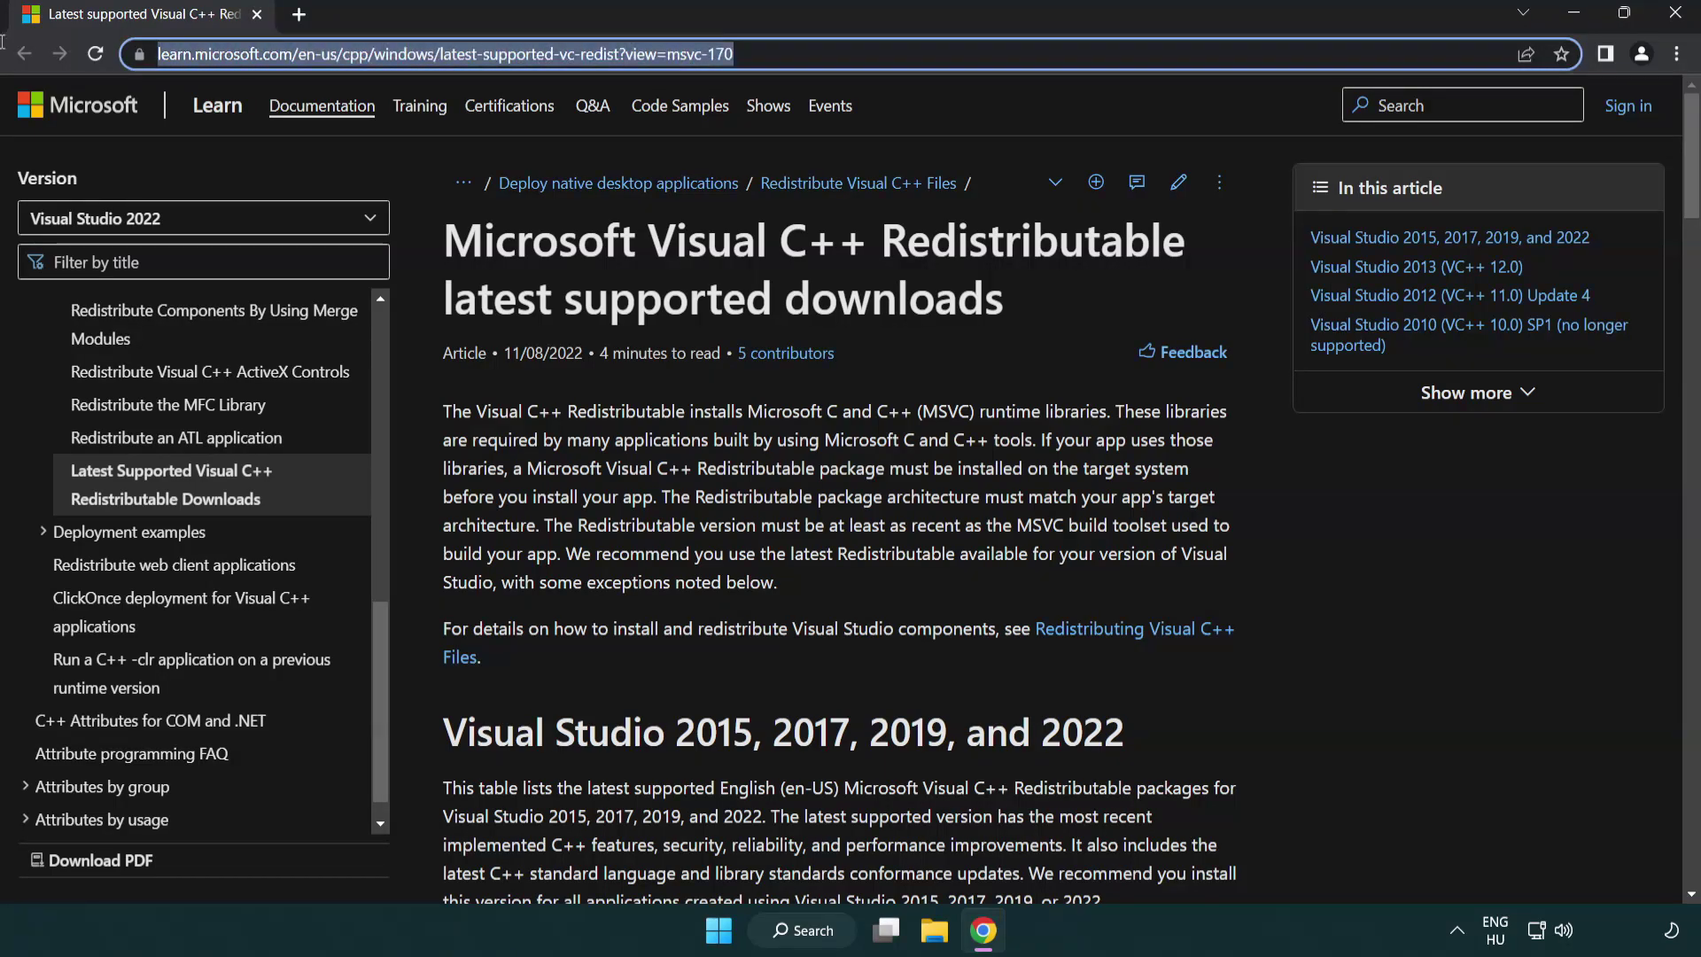
left_click(875, 291)
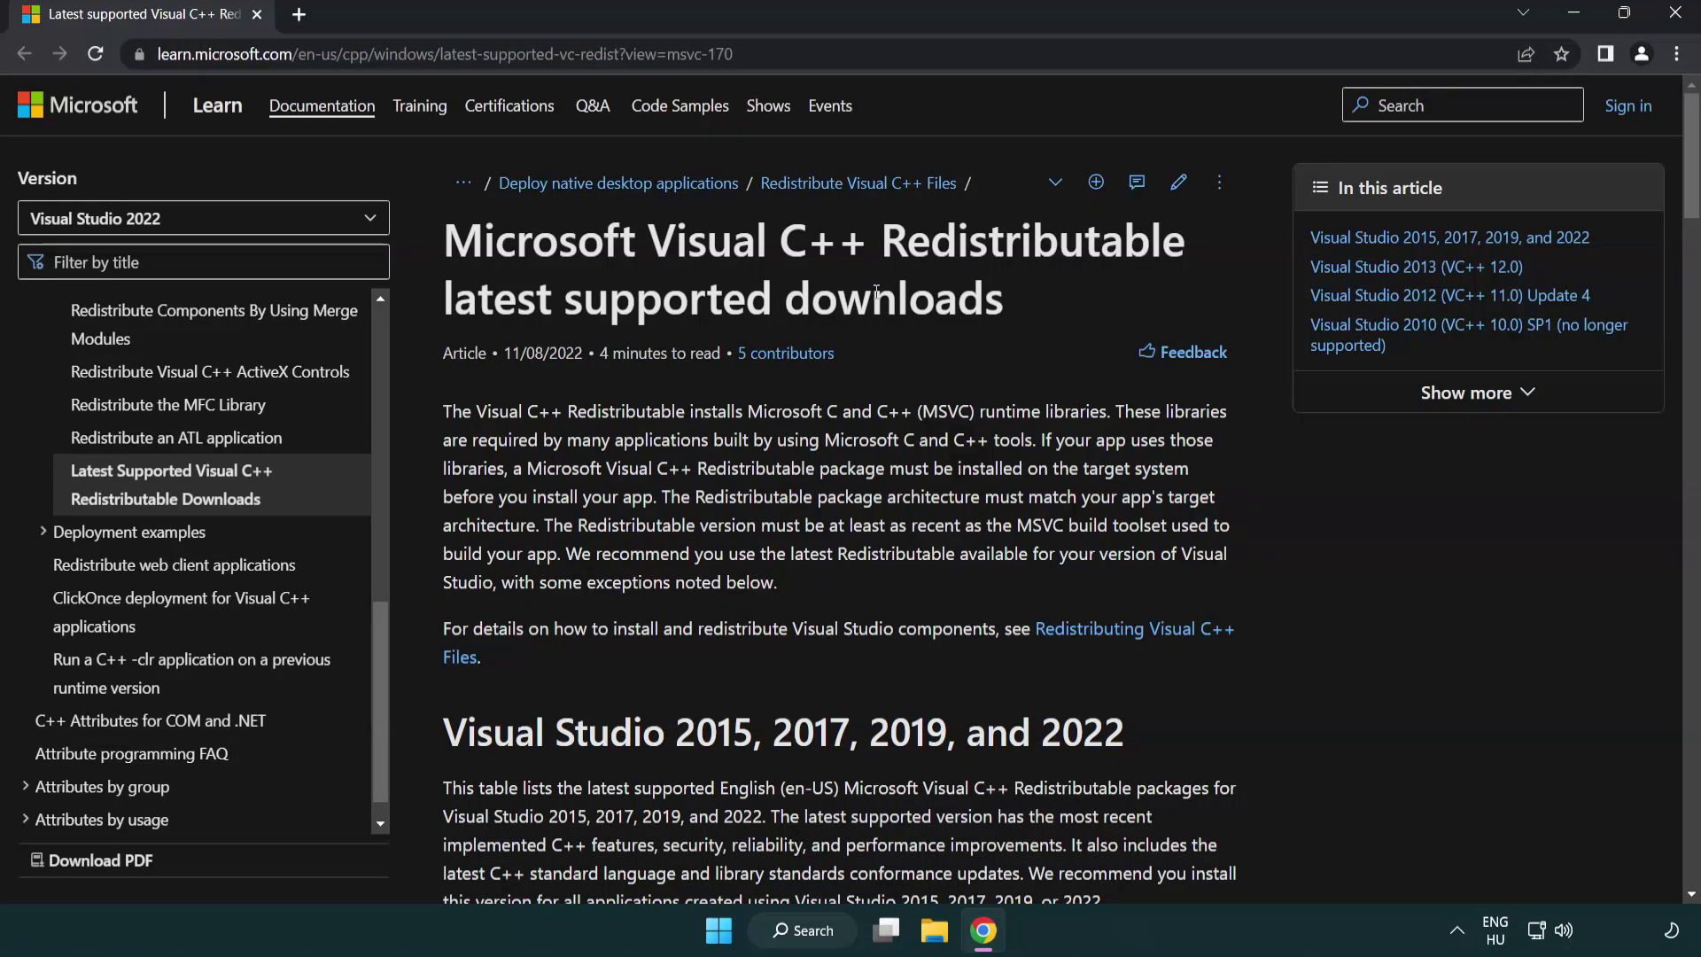
scroll(875, 290, "down", 6)
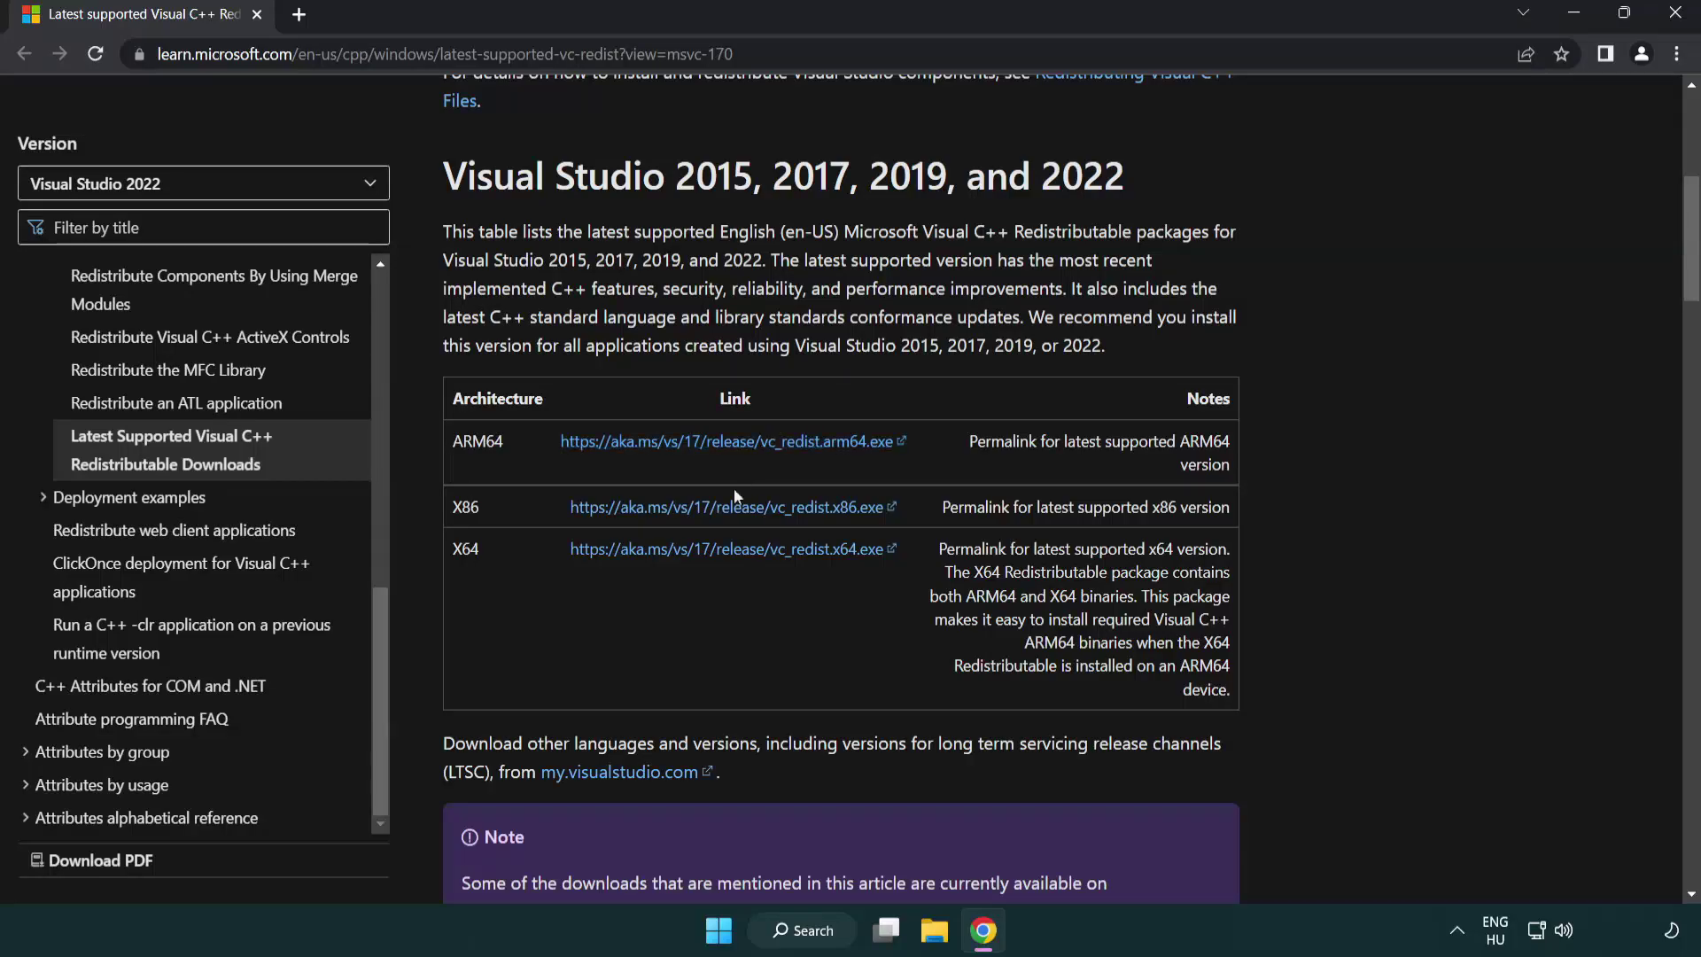
left_click(753, 441)
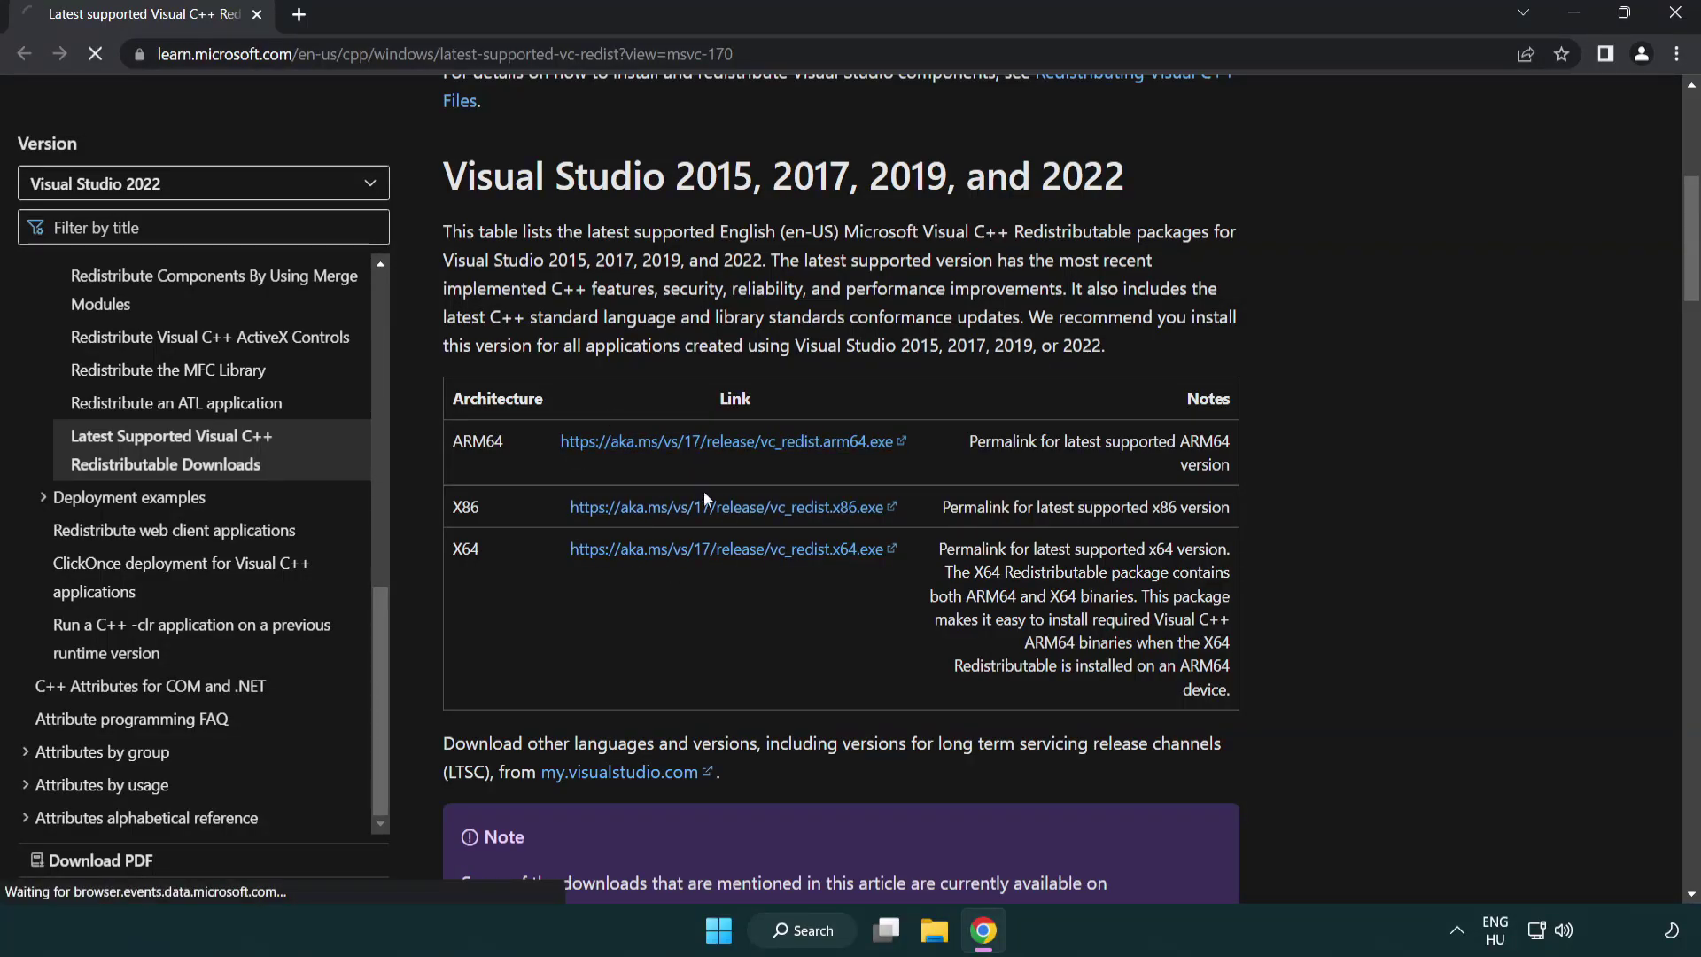
left_click(706, 506)
left_click(713, 551)
- Try to install VC_redist.arm64.exe with the license terms accepted, and close its setup
left_click(650, 885)
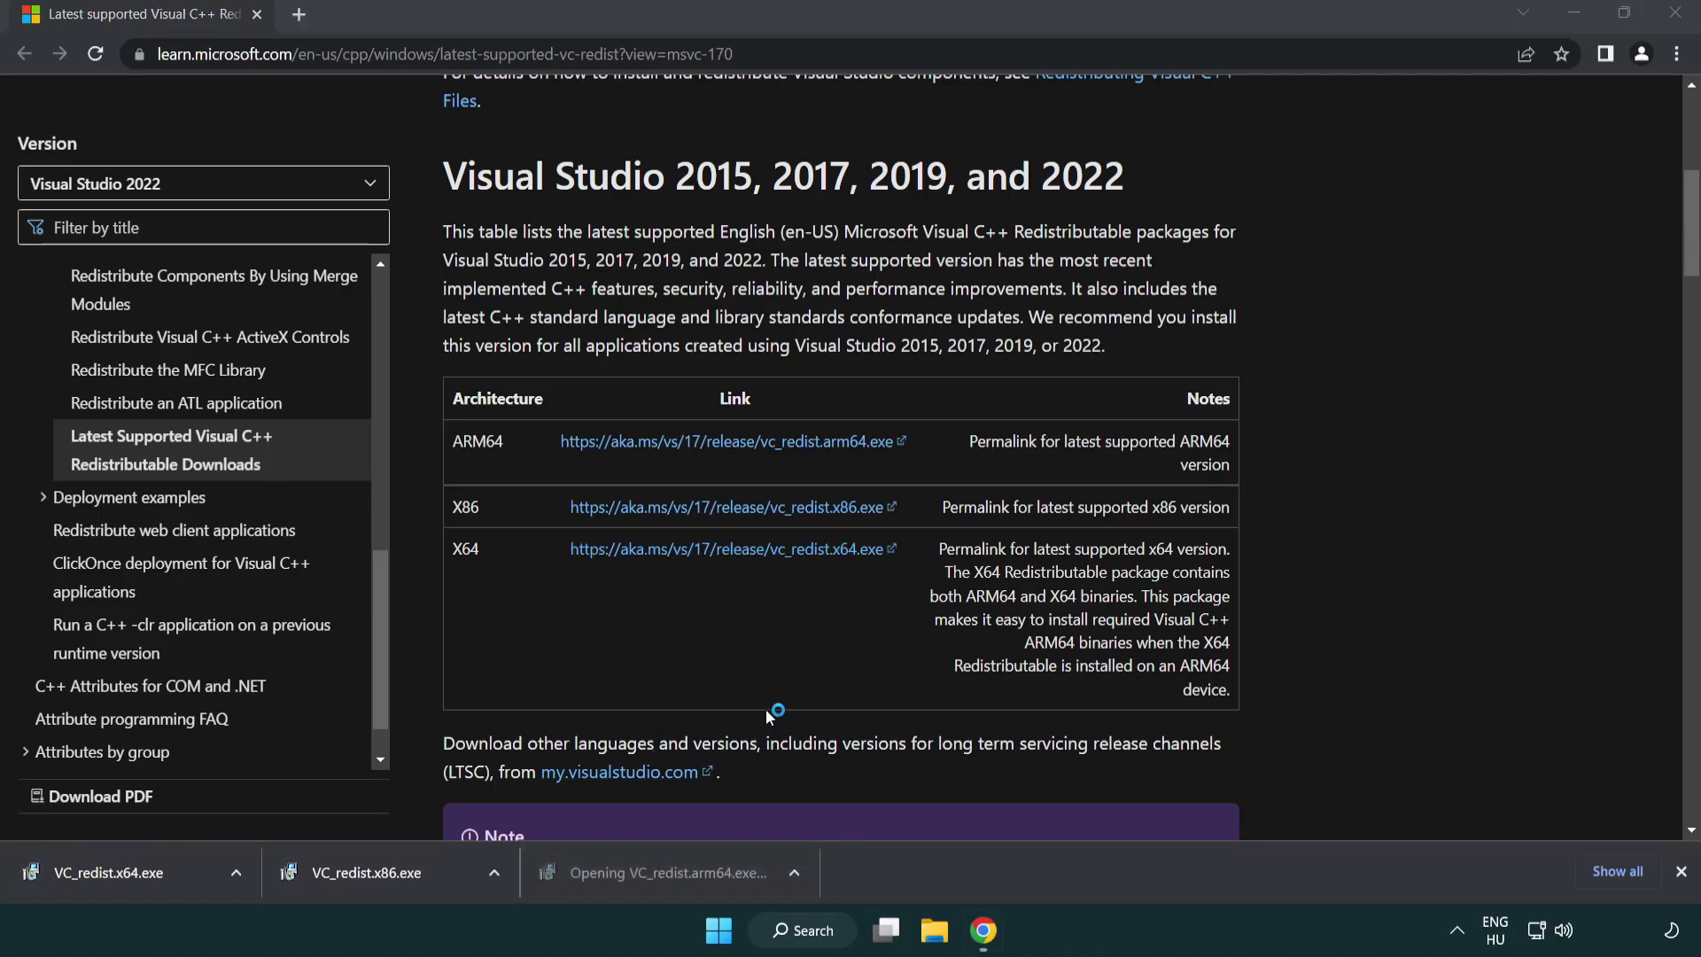
left_click_drag(1092, 427, 1107, 521)
left_click(609, 555)
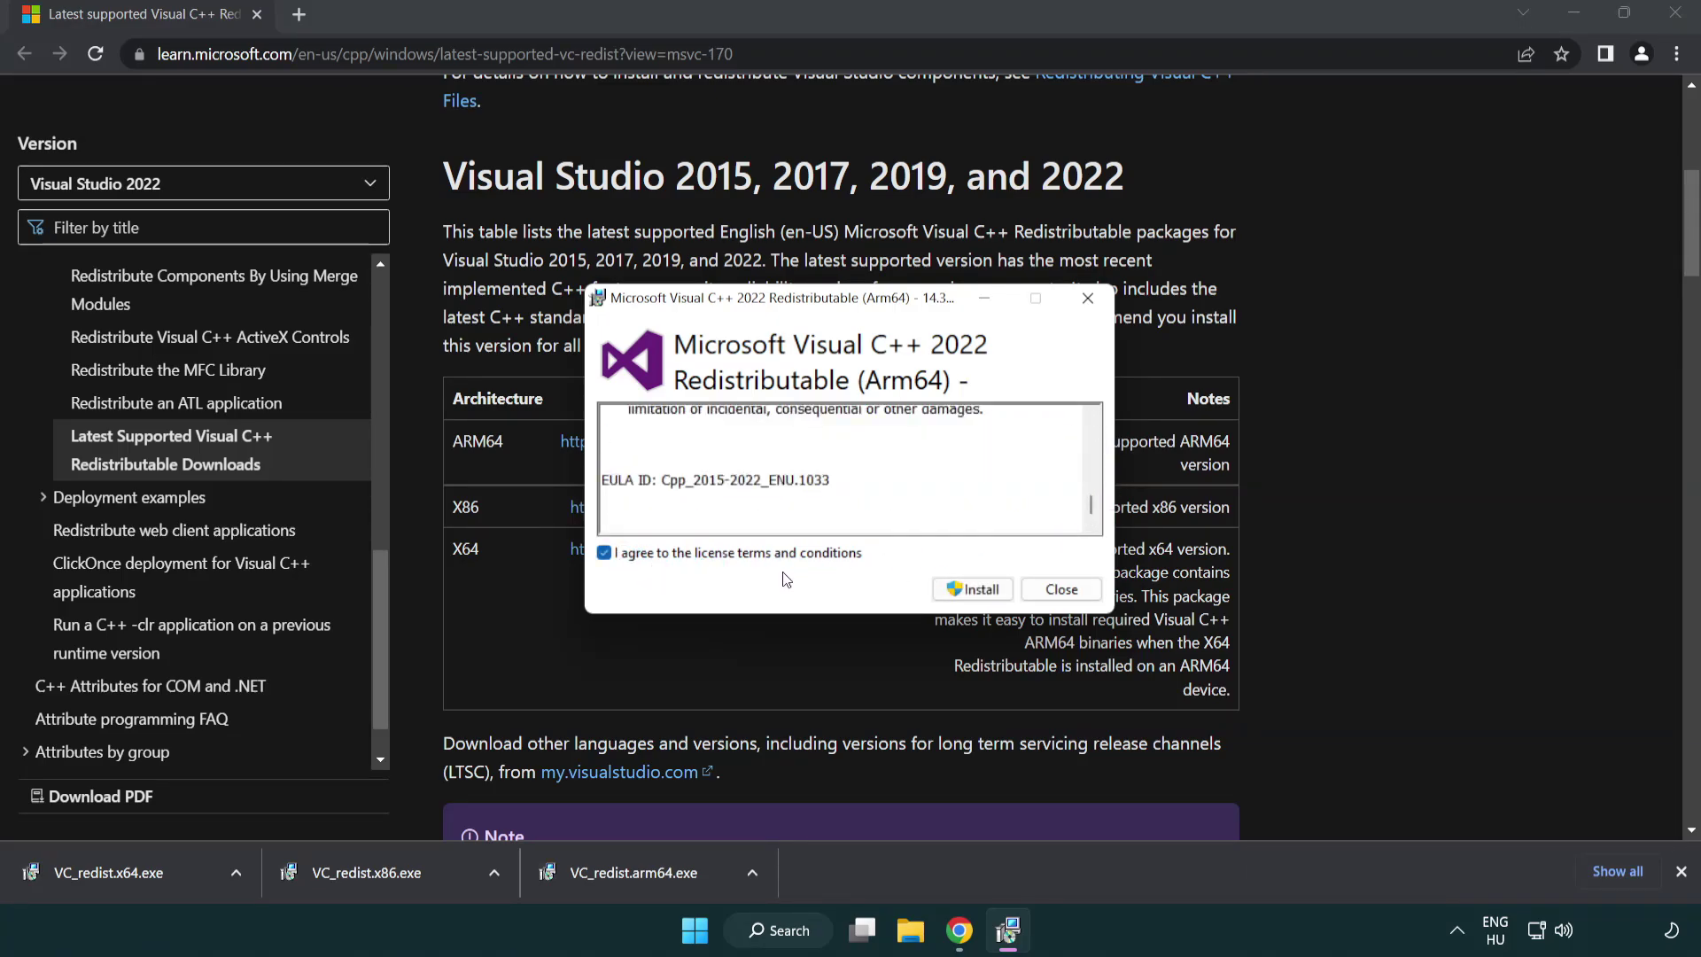
left_click(948, 588)
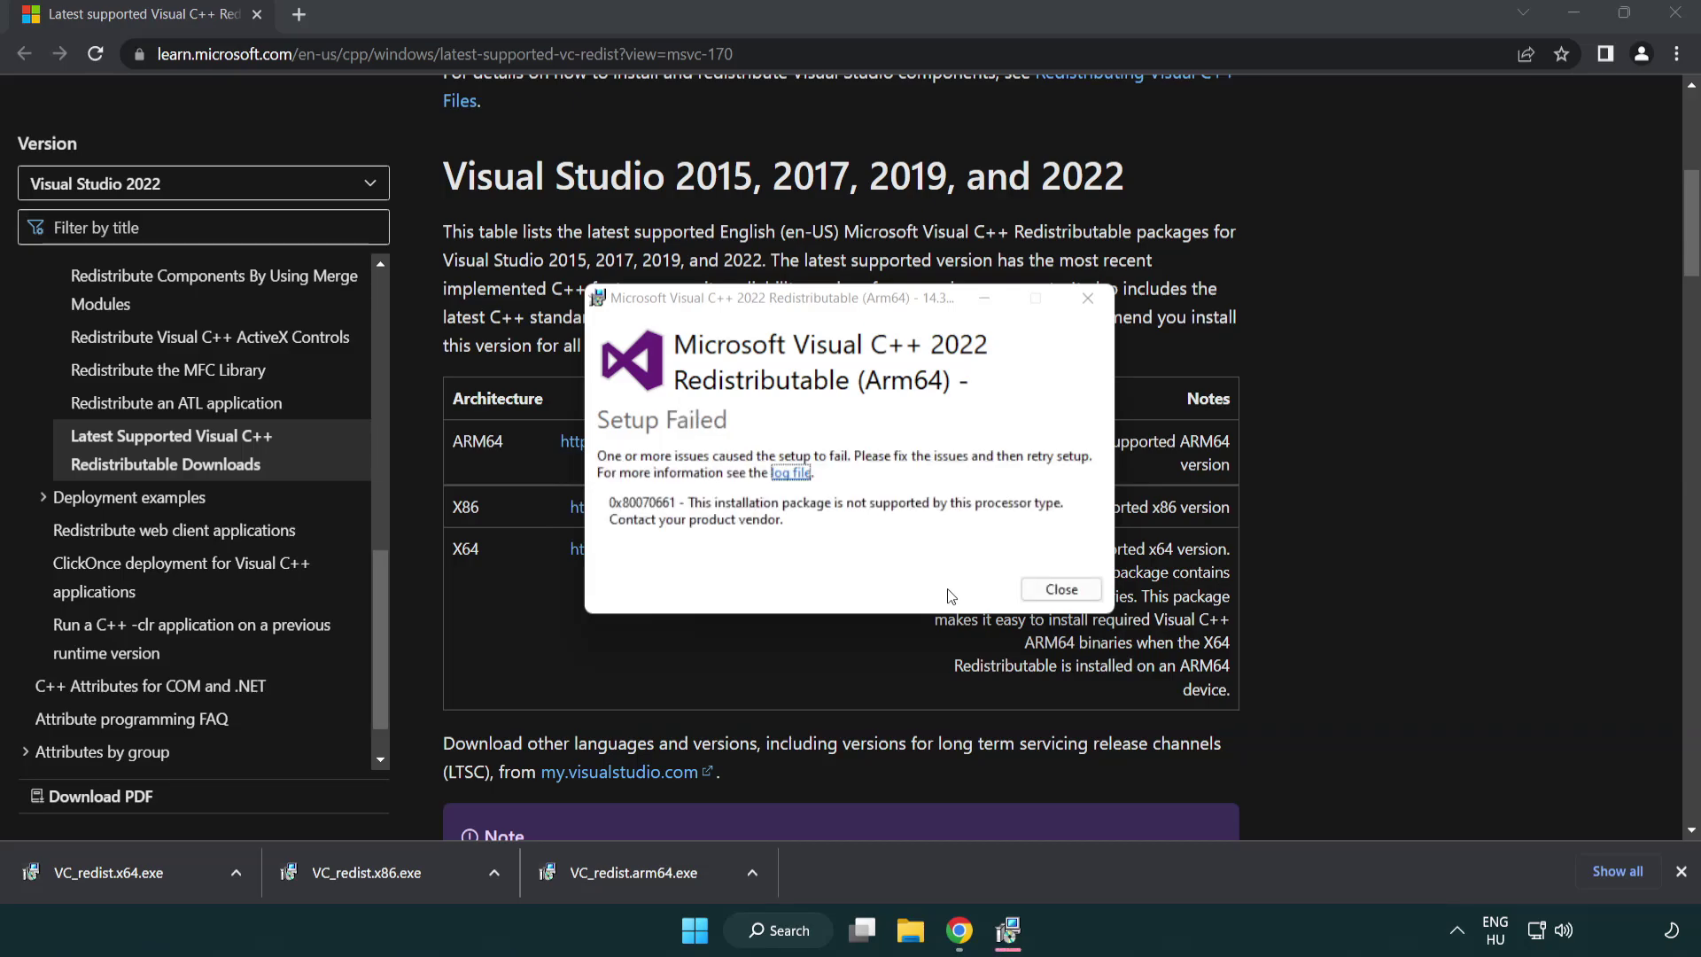
left_click(1061, 592)
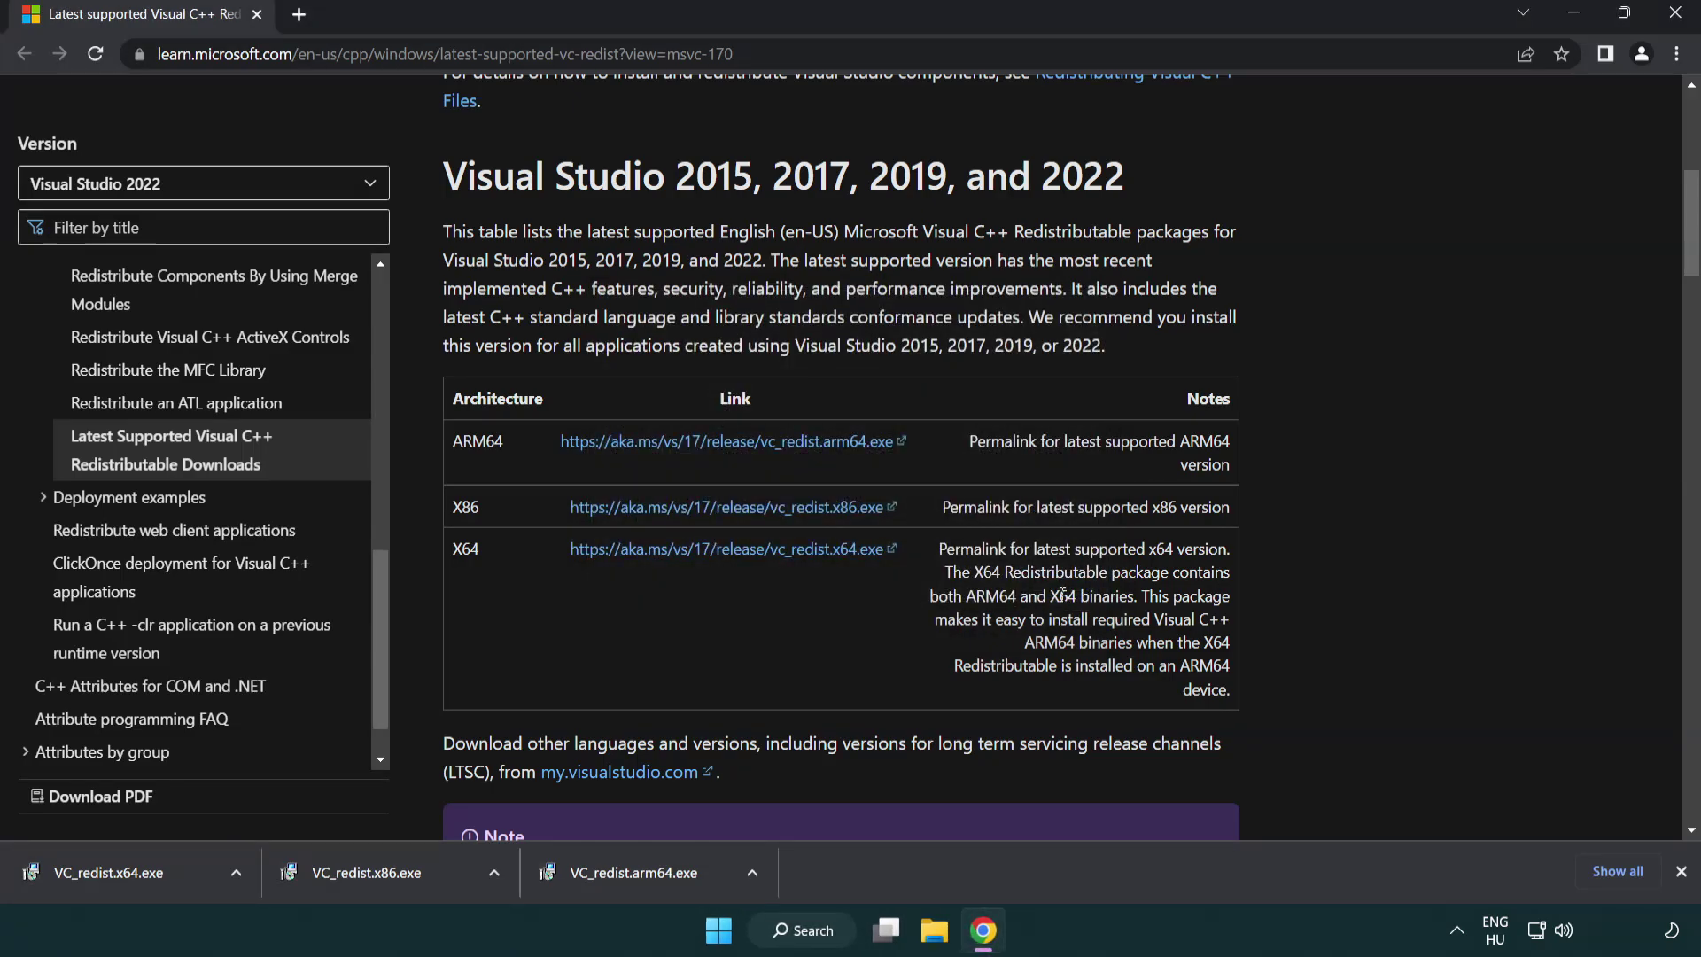
- Install VC_redist.x86.exe and VC_redist.x64.exe without restarting the computer, and close the browser
left_click(380, 883)
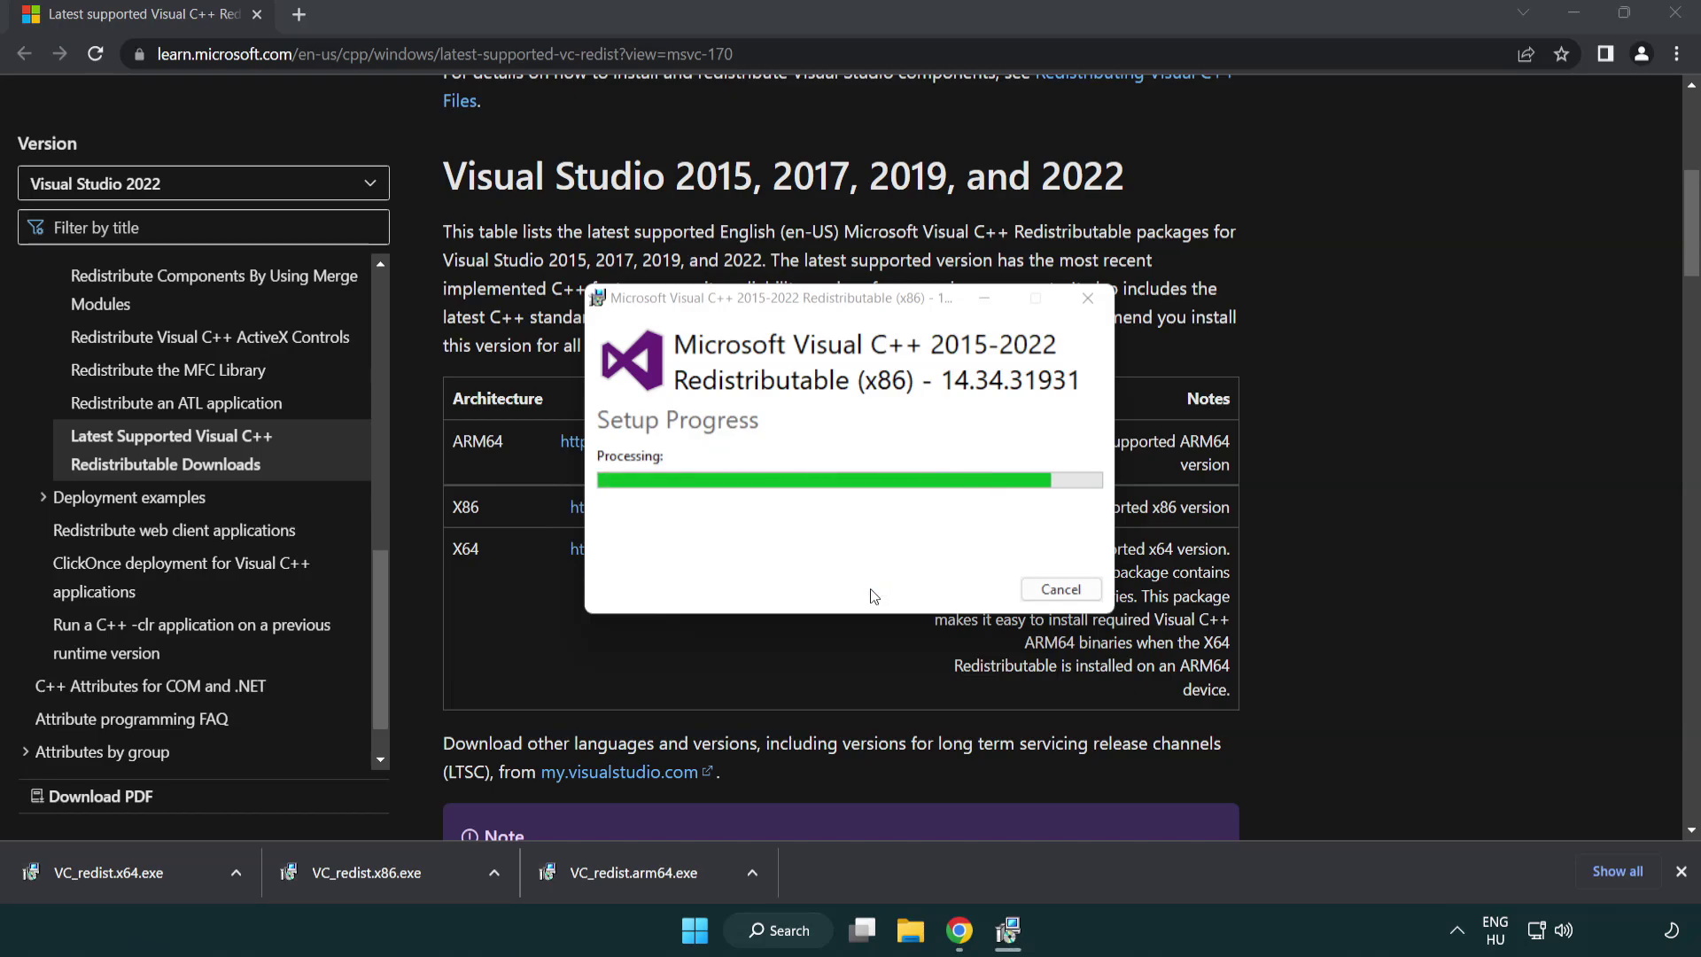
left_click(1063, 590)
left_click(128, 869)
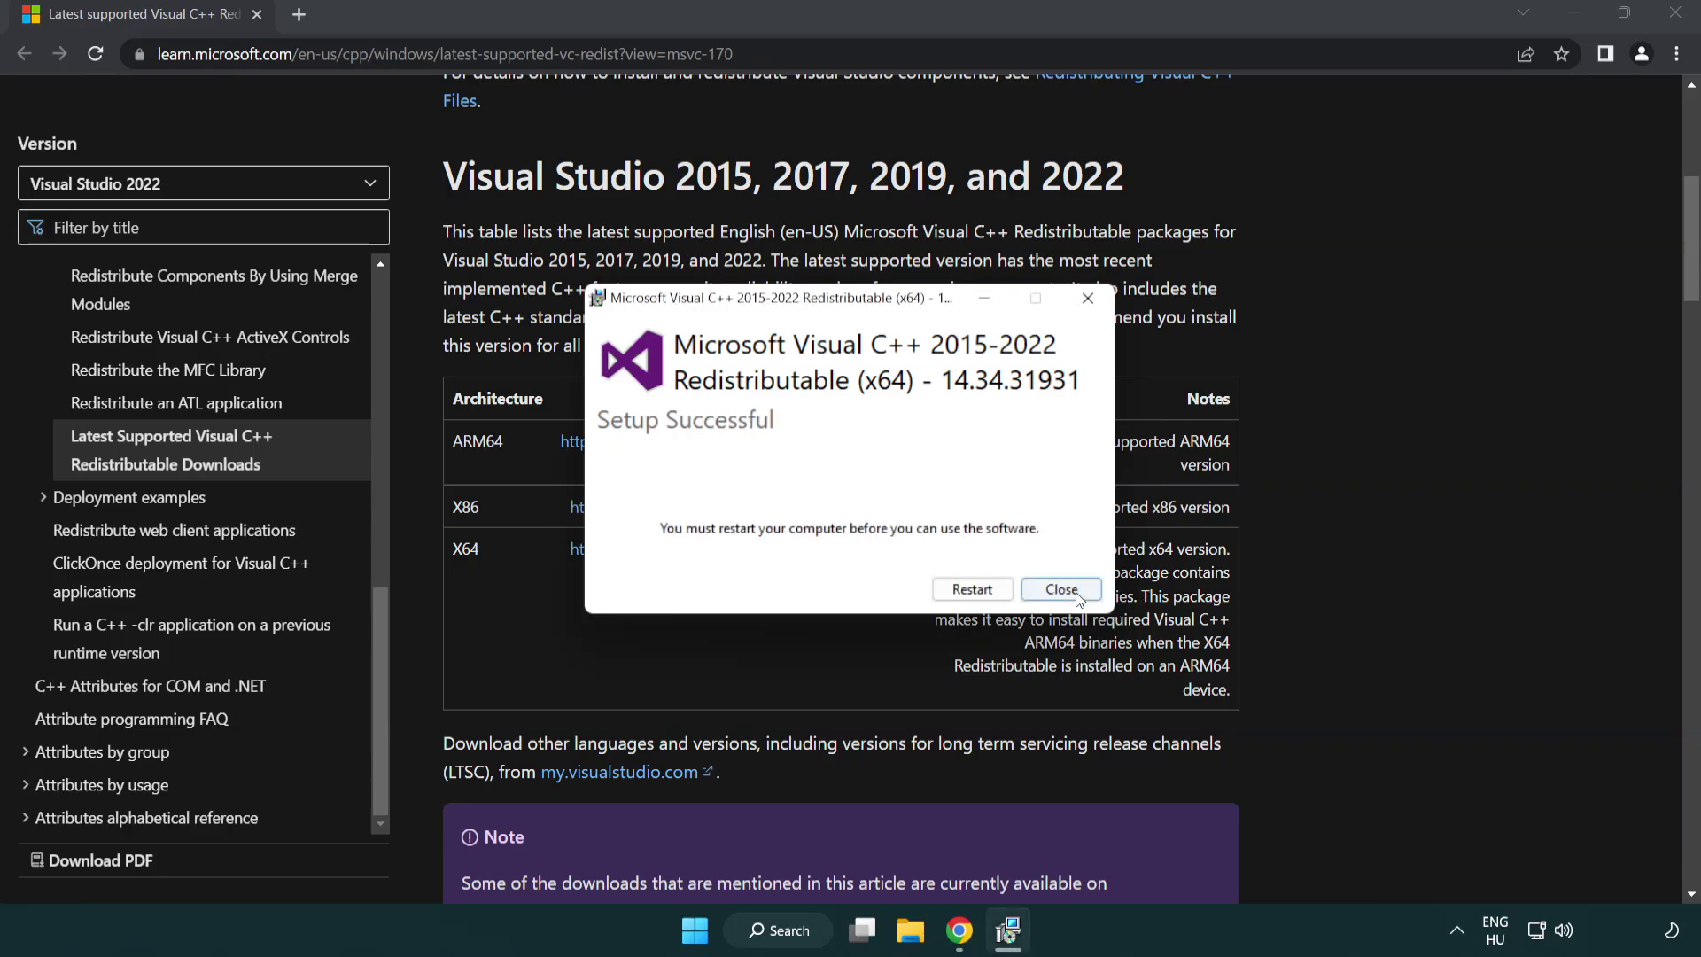
left_click(1075, 592)
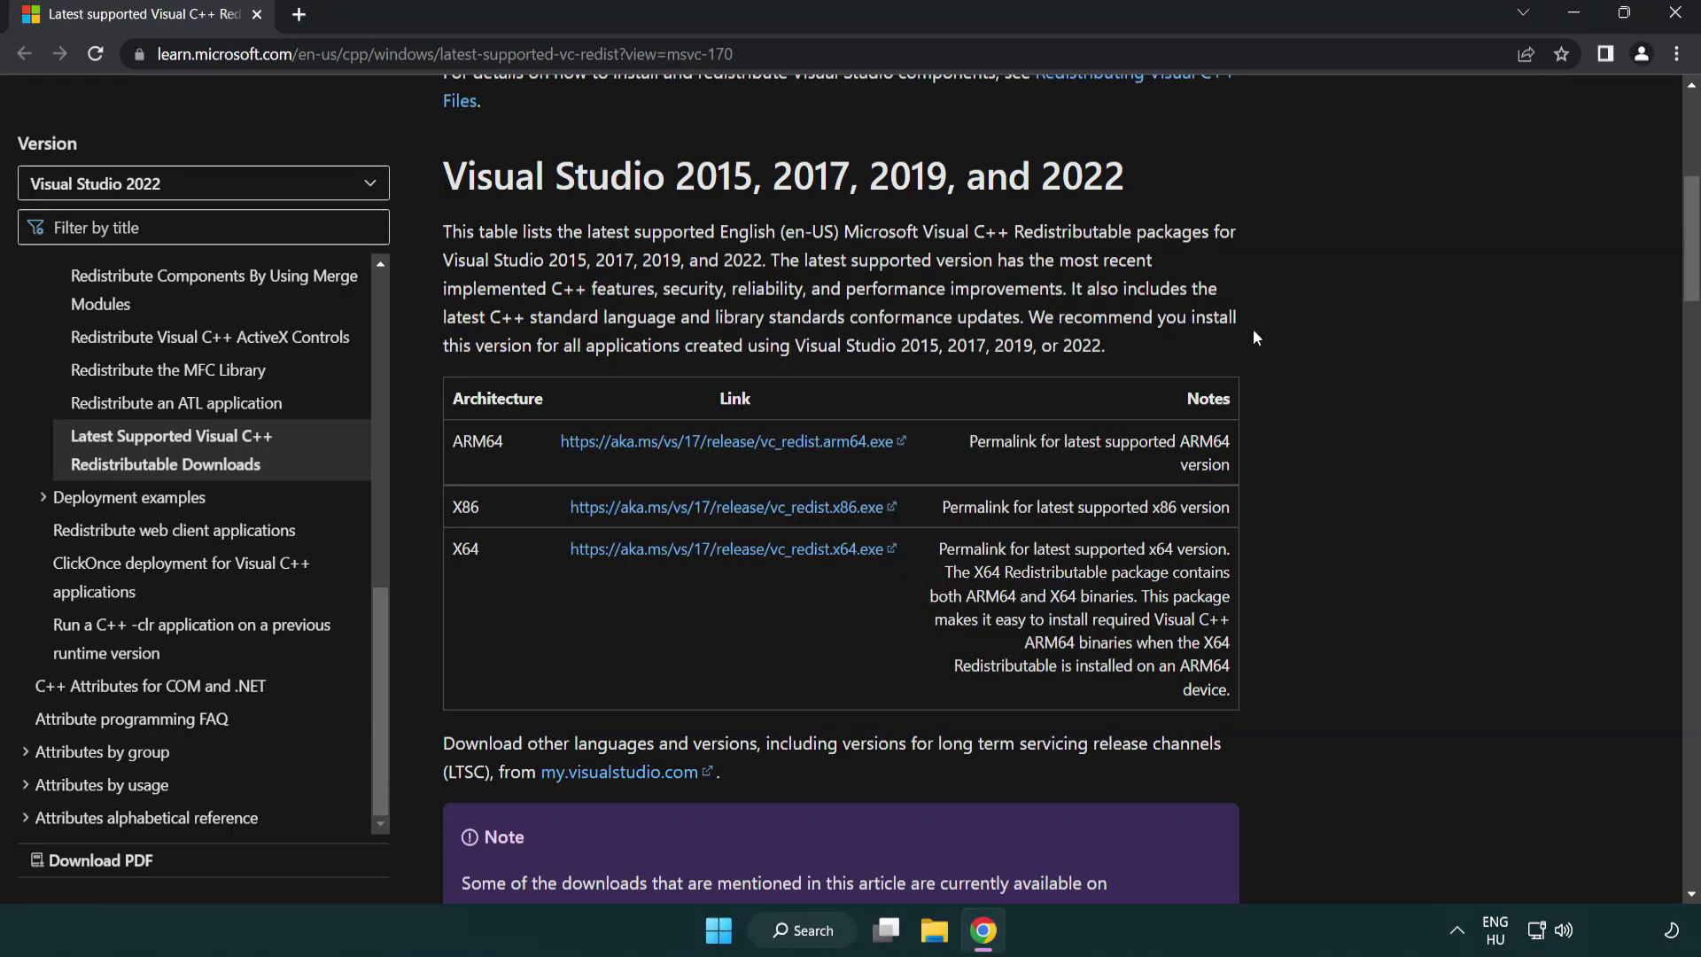
left_click(1675, 15)
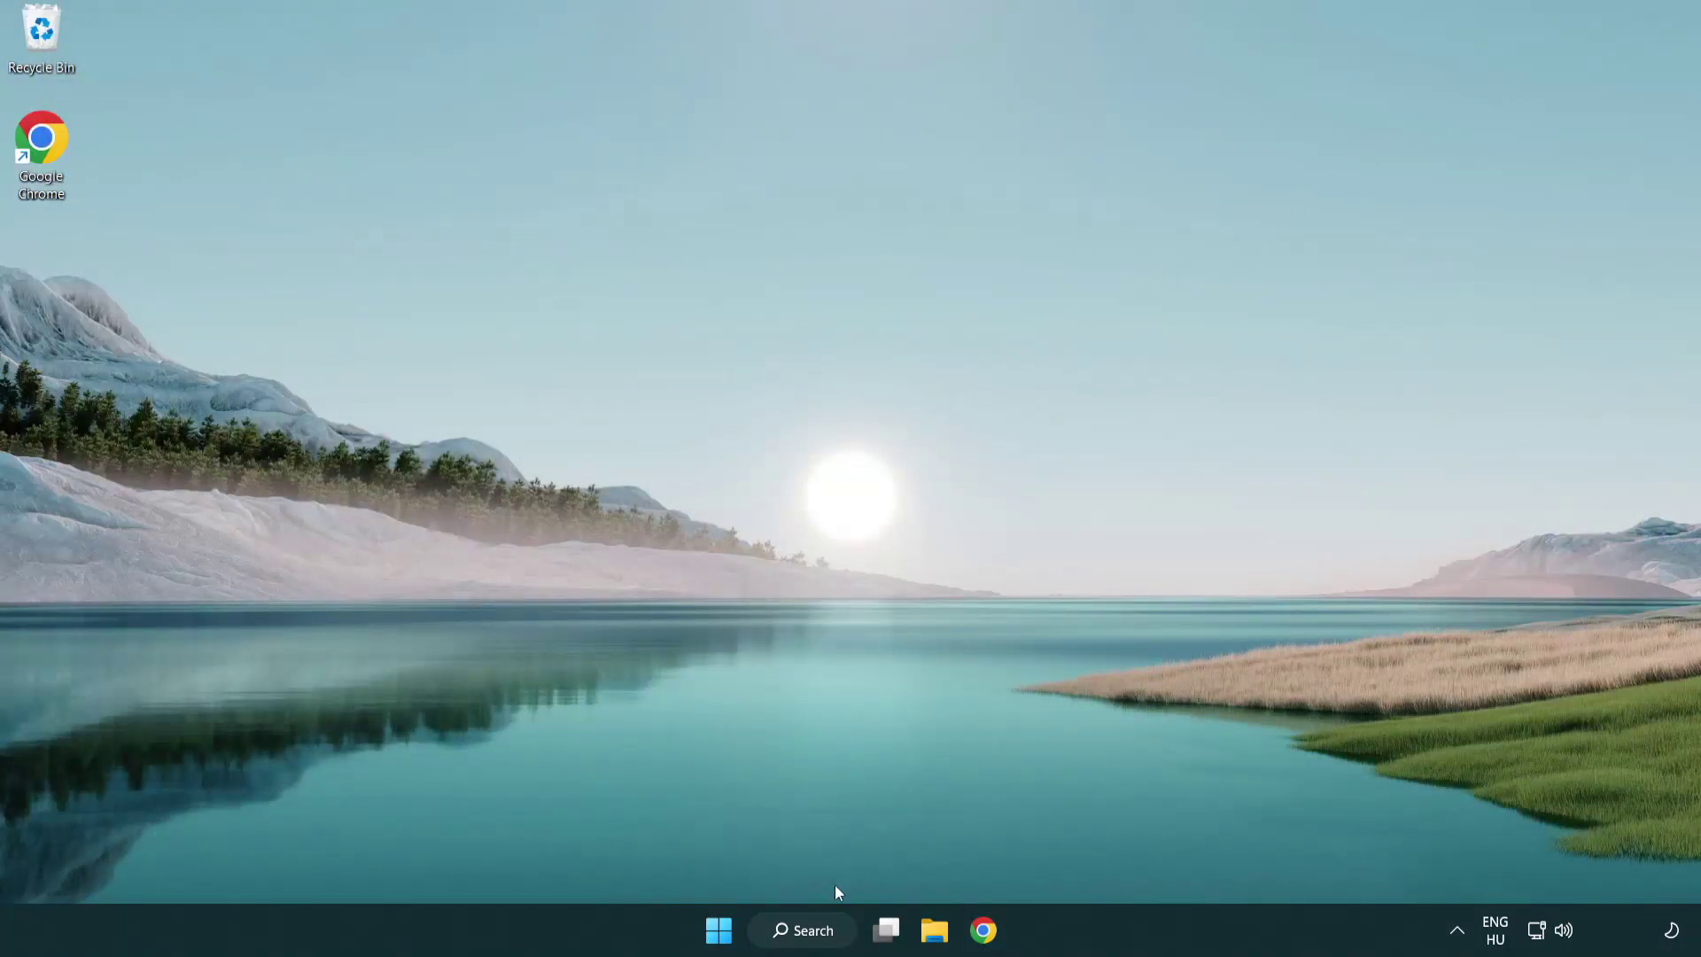
- Find Command Prompt by searching for cmd, run it as administrator and move its window toward the centre of the desktop
left_click(793, 928)
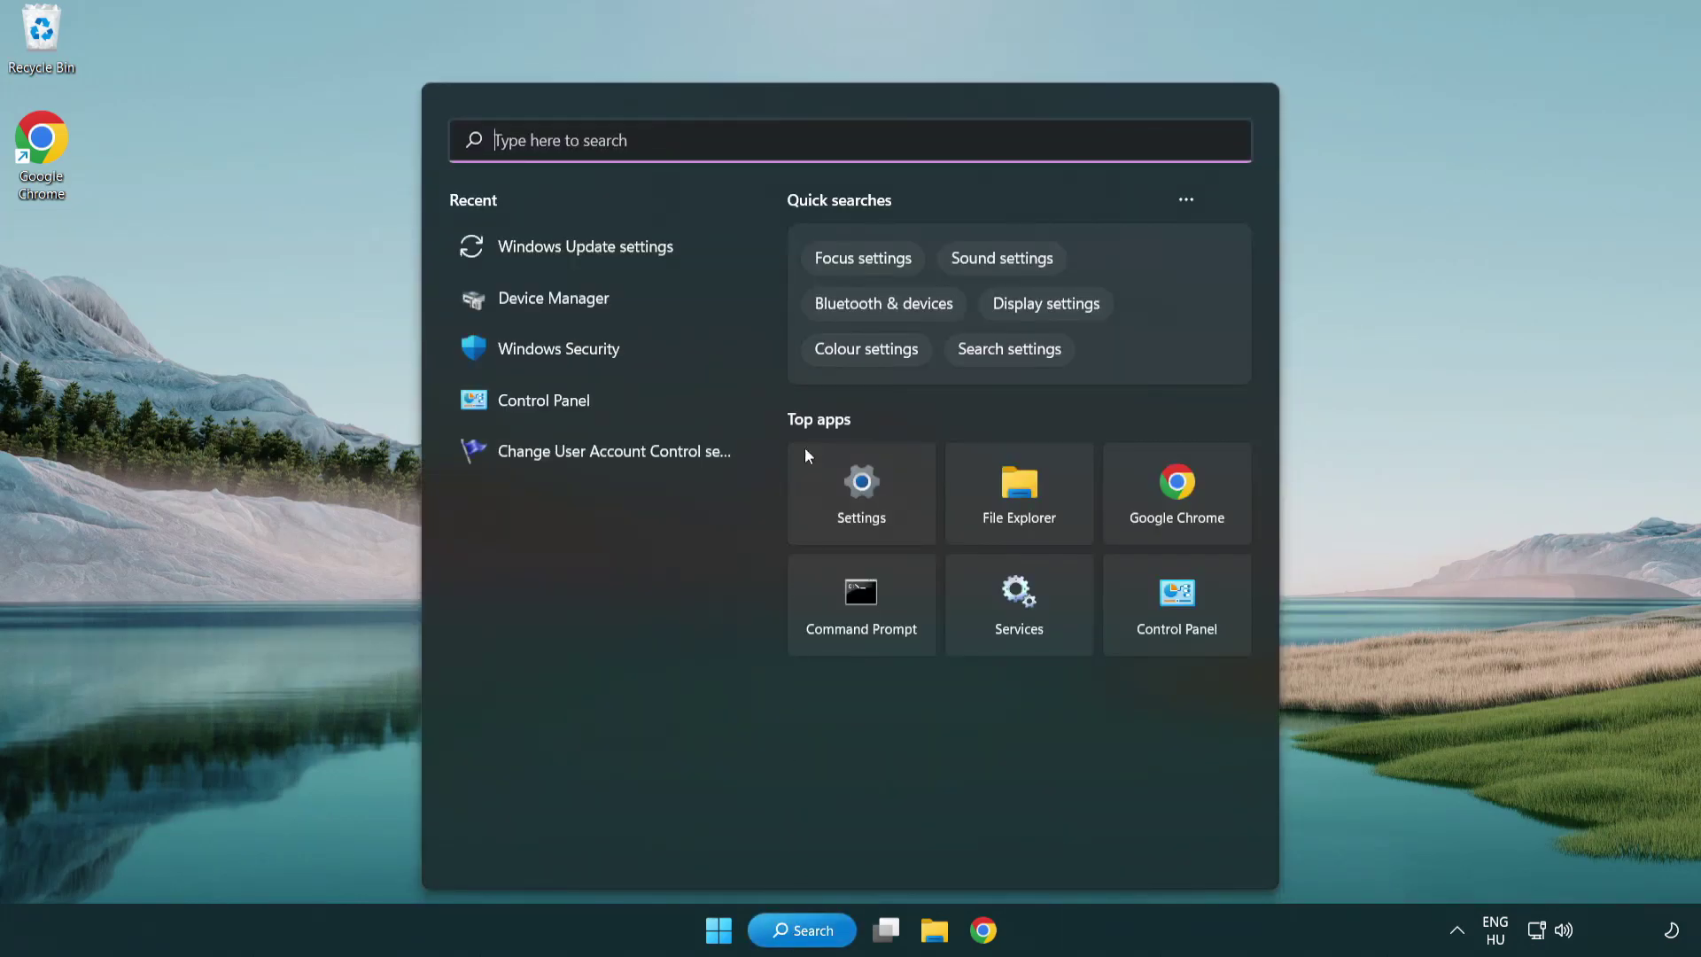
type("cmd")
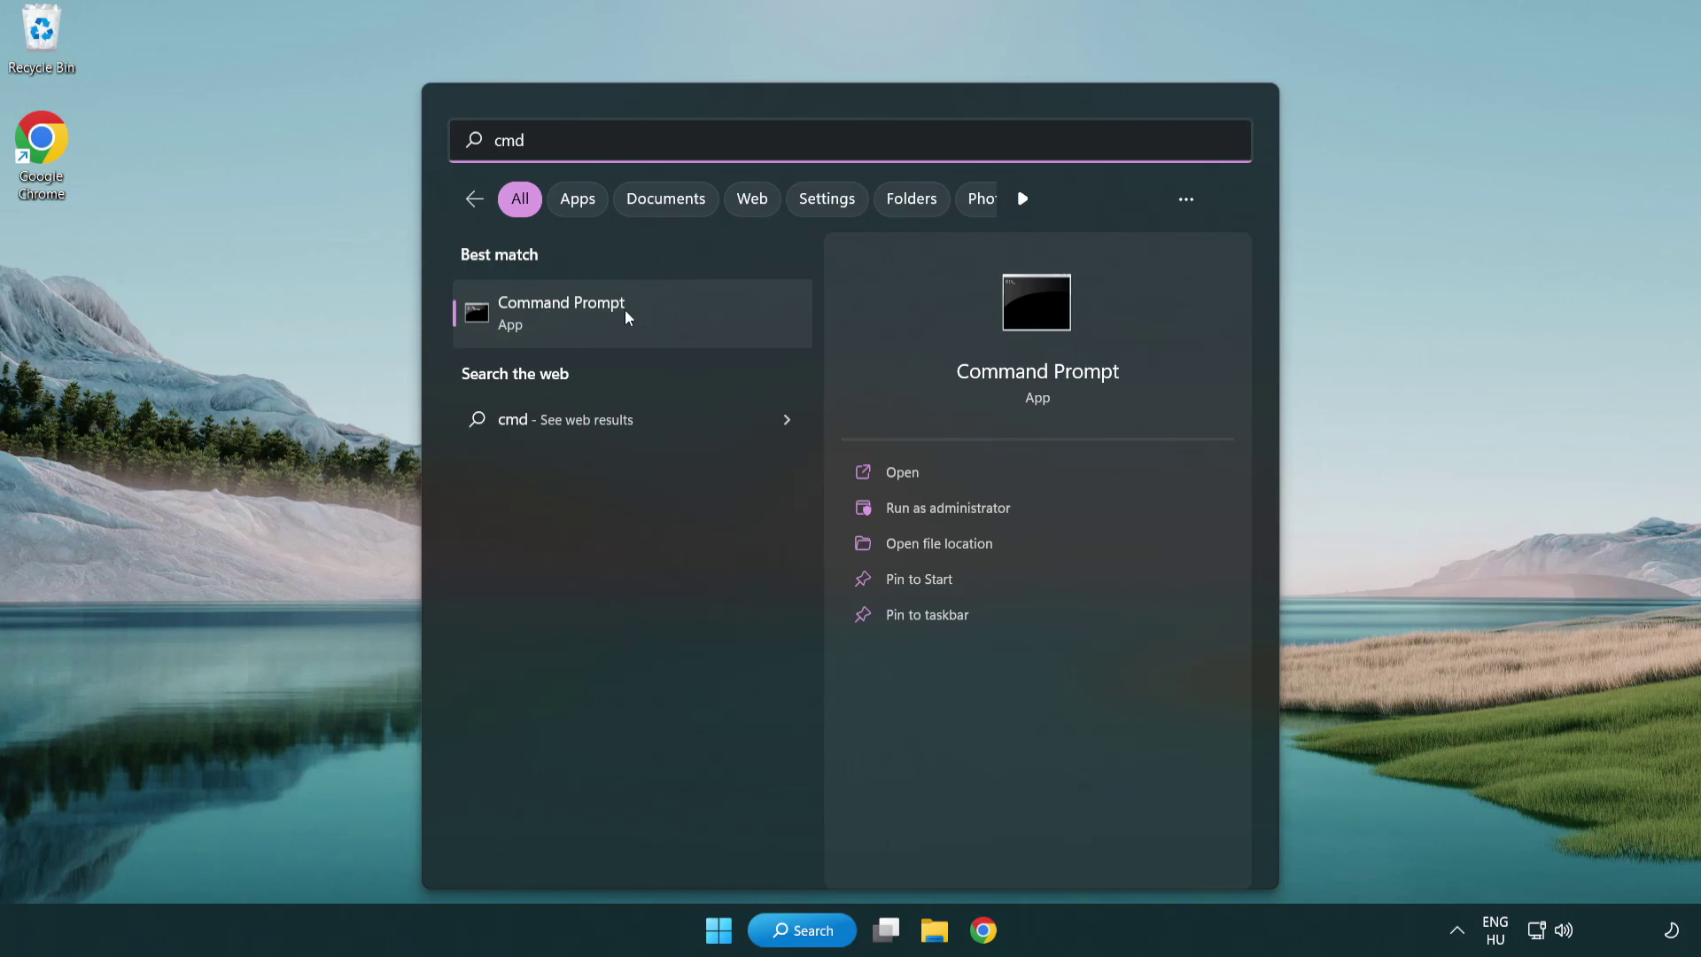
right_click(651, 324)
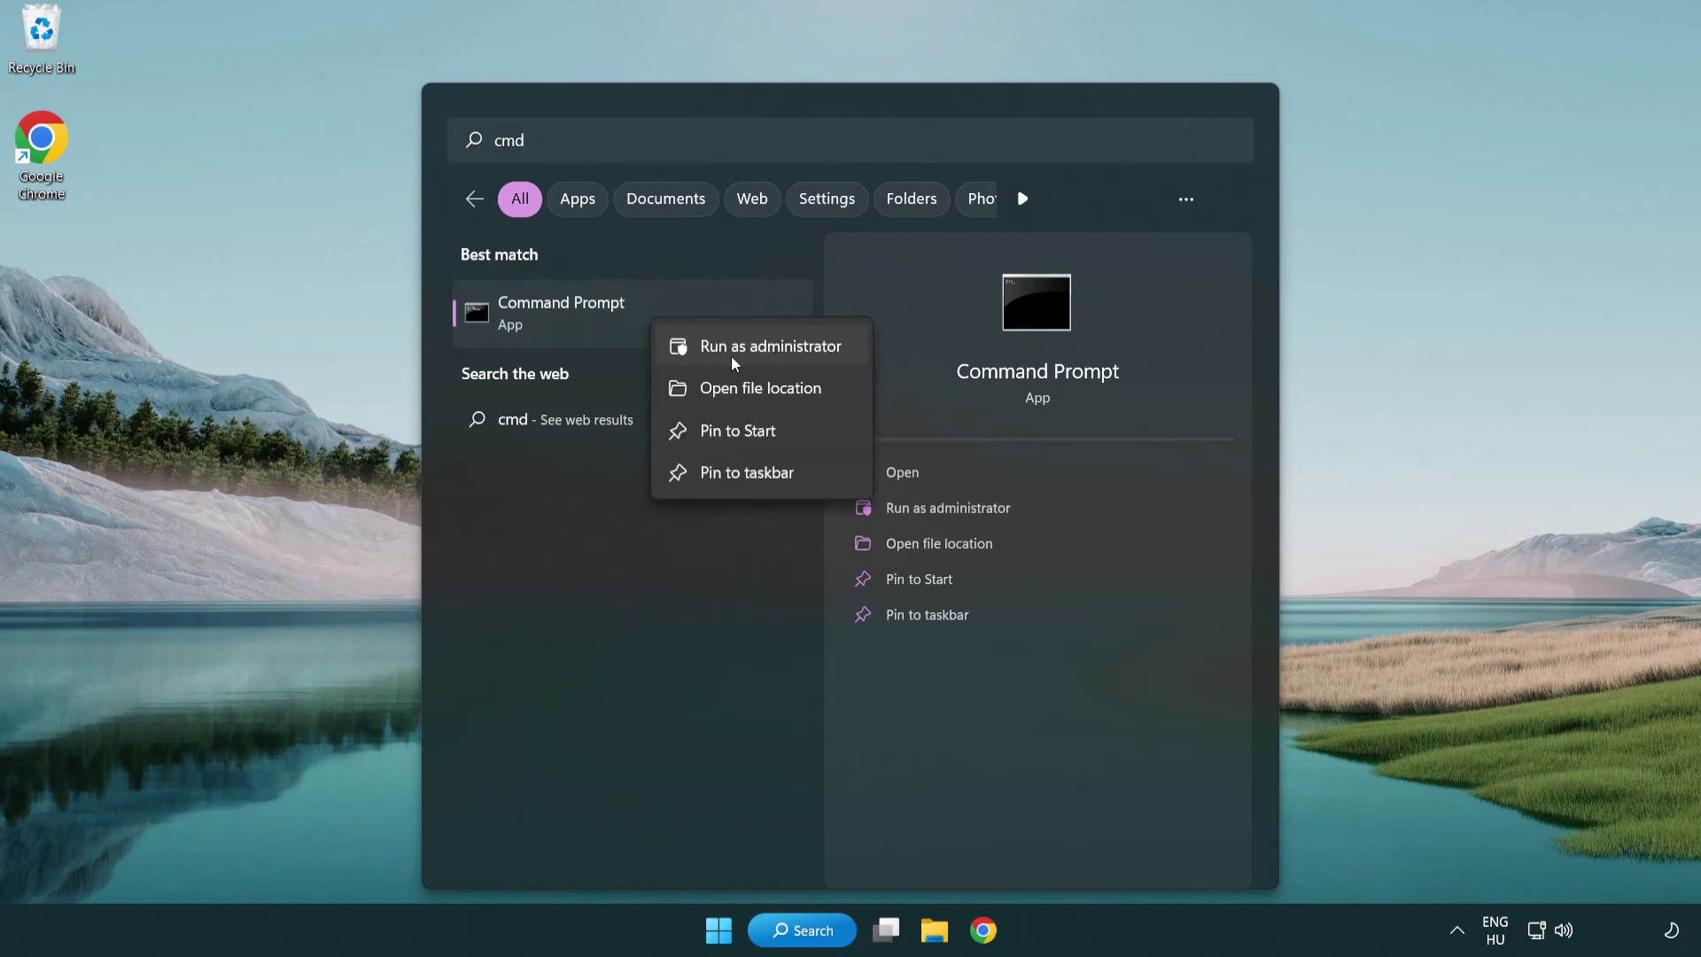
left_click(768, 353)
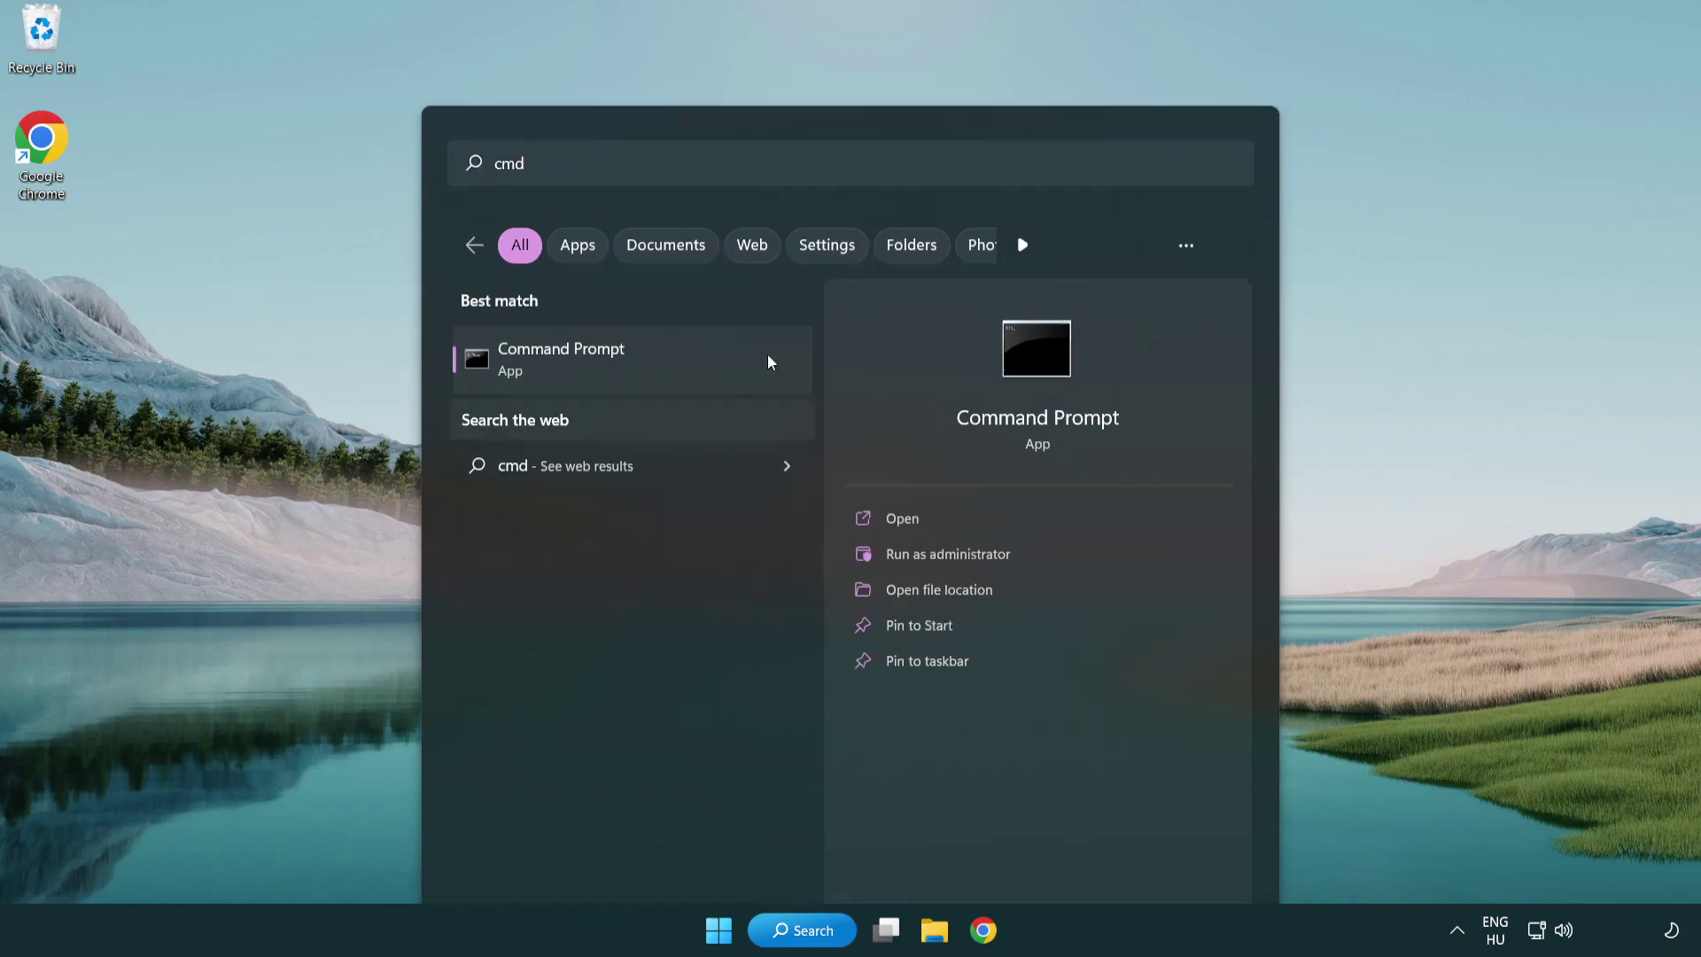
left_click_drag(608, 96, 856, 175)
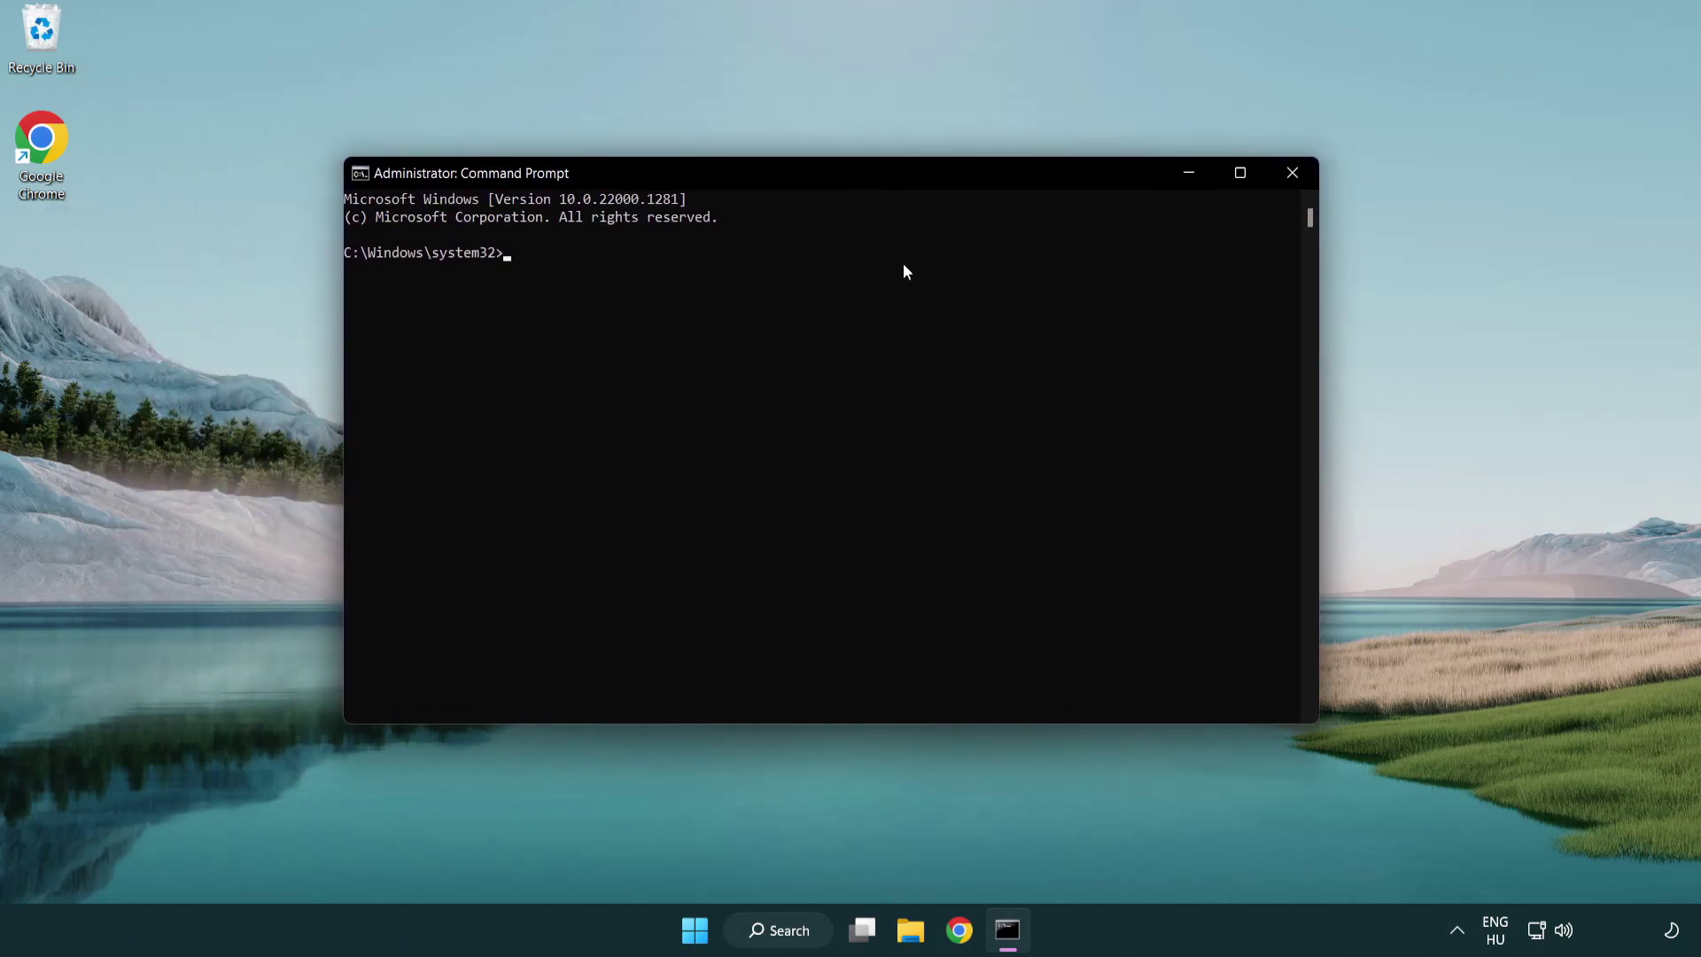
- Scan the system files with sfc /scannow, close Command Prompt and open the computer's power options
type("sfc /scannow")
key("Return")
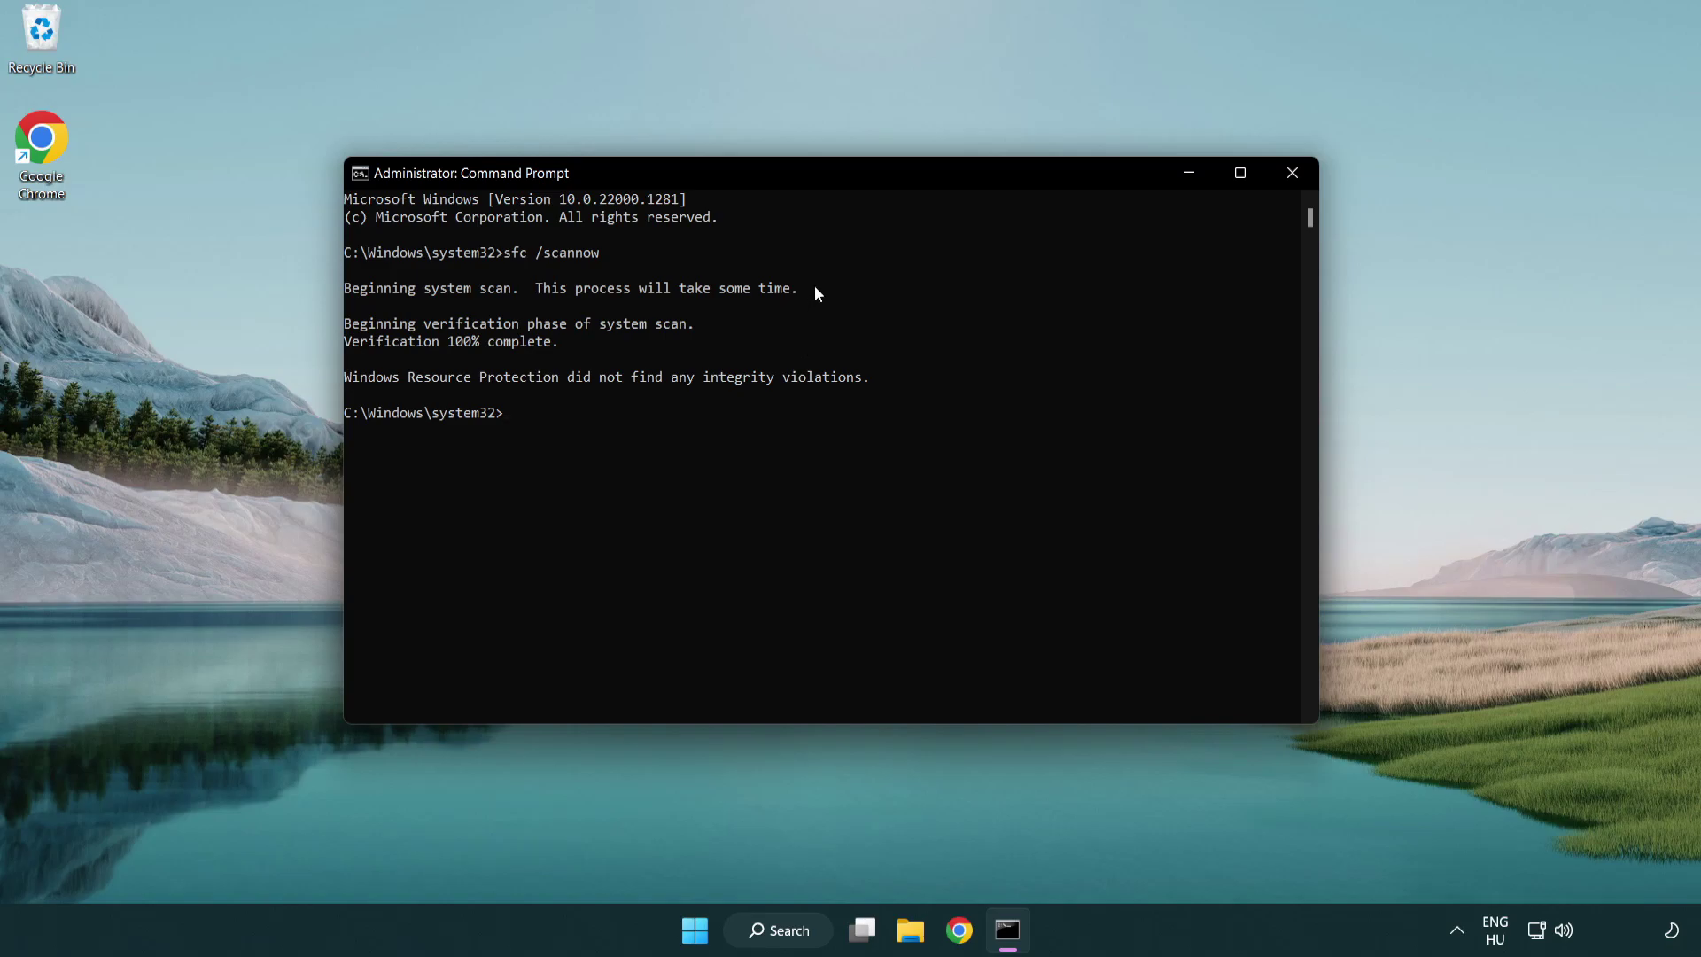
left_click(1293, 173)
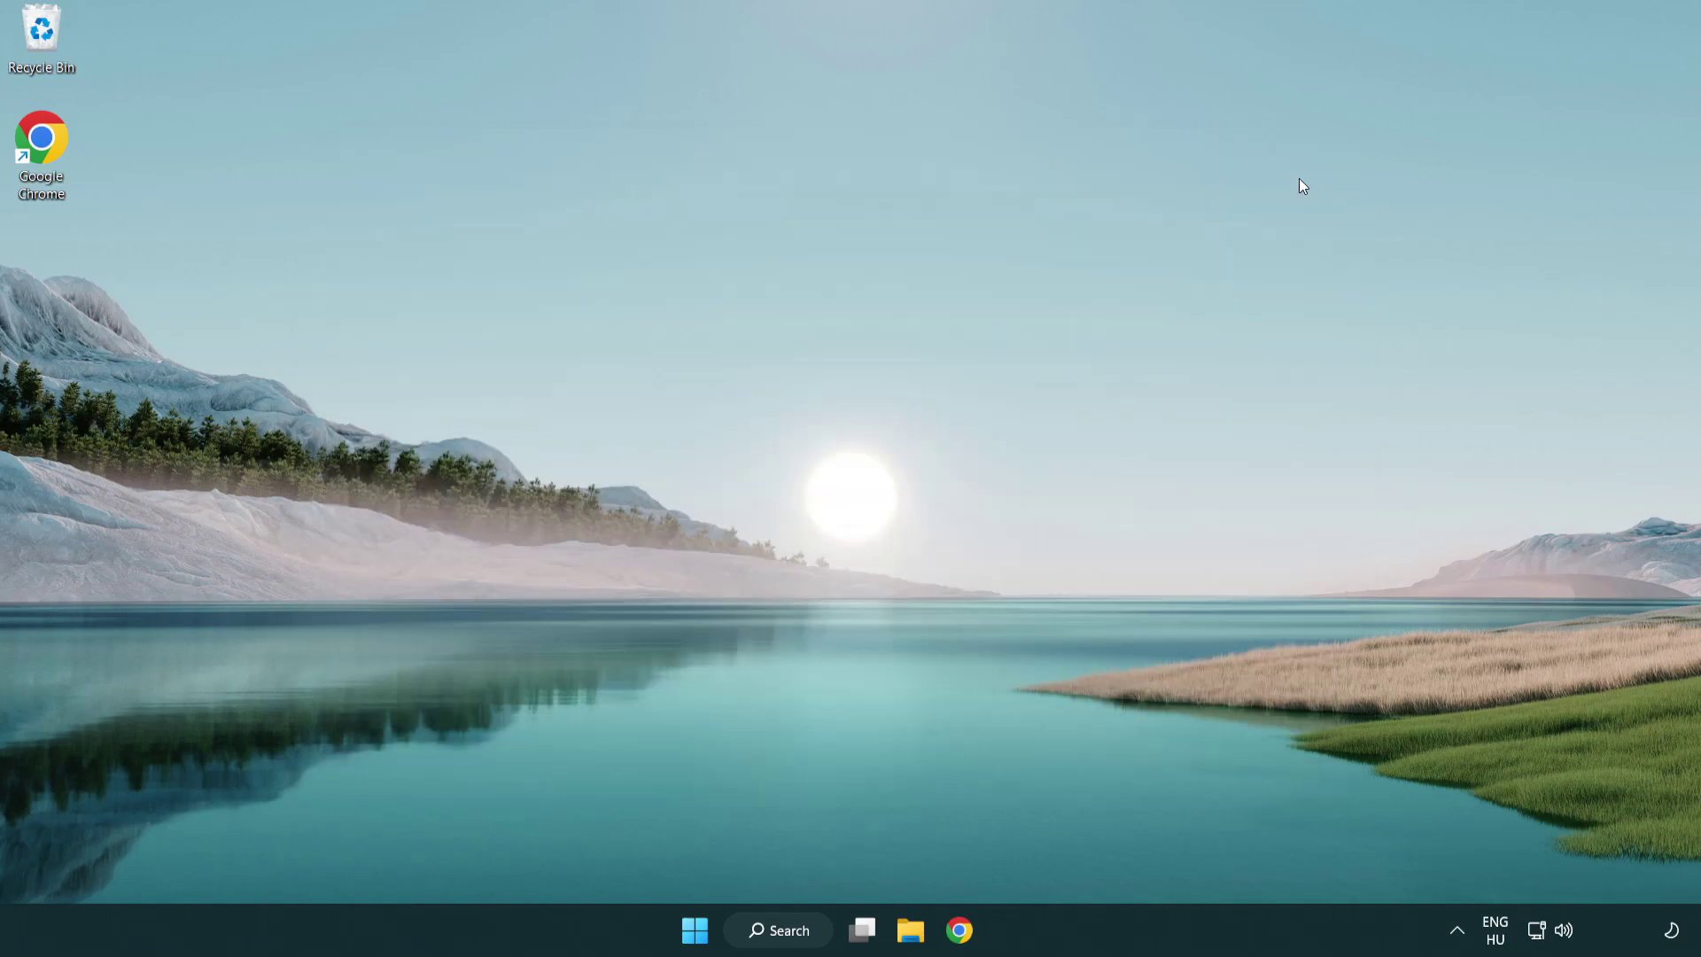
left_click(718, 930)
left_click(1125, 853)
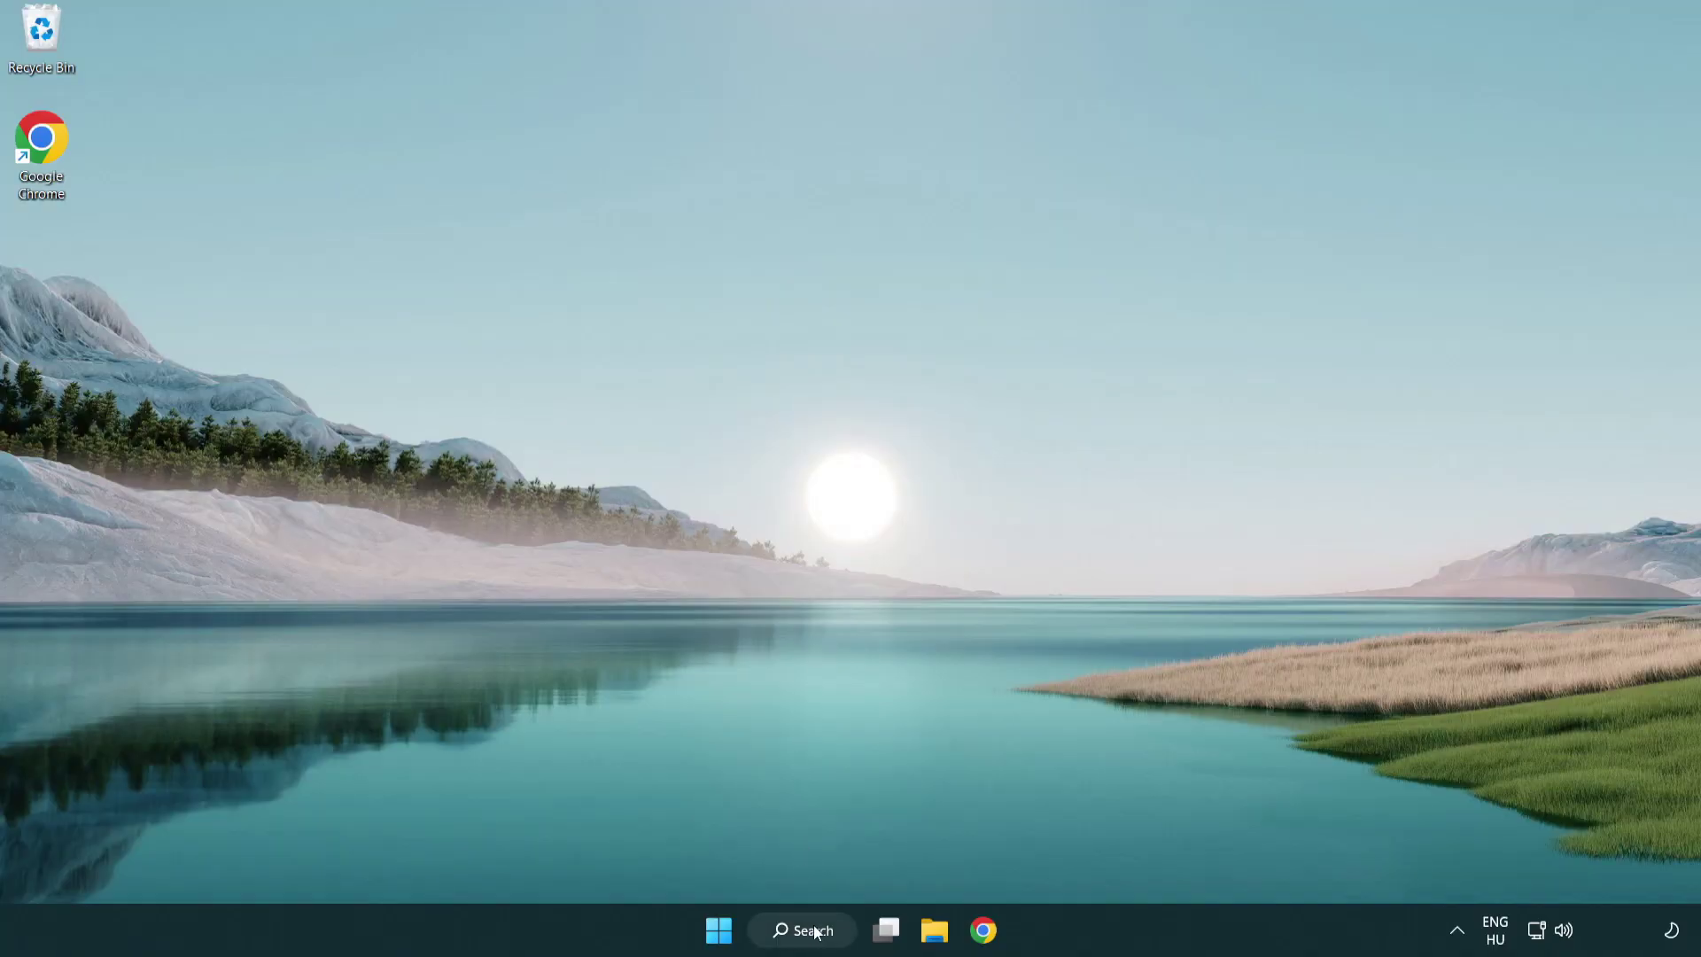
- Search Windows for security and open the Windows Security app
left_click(809, 939)
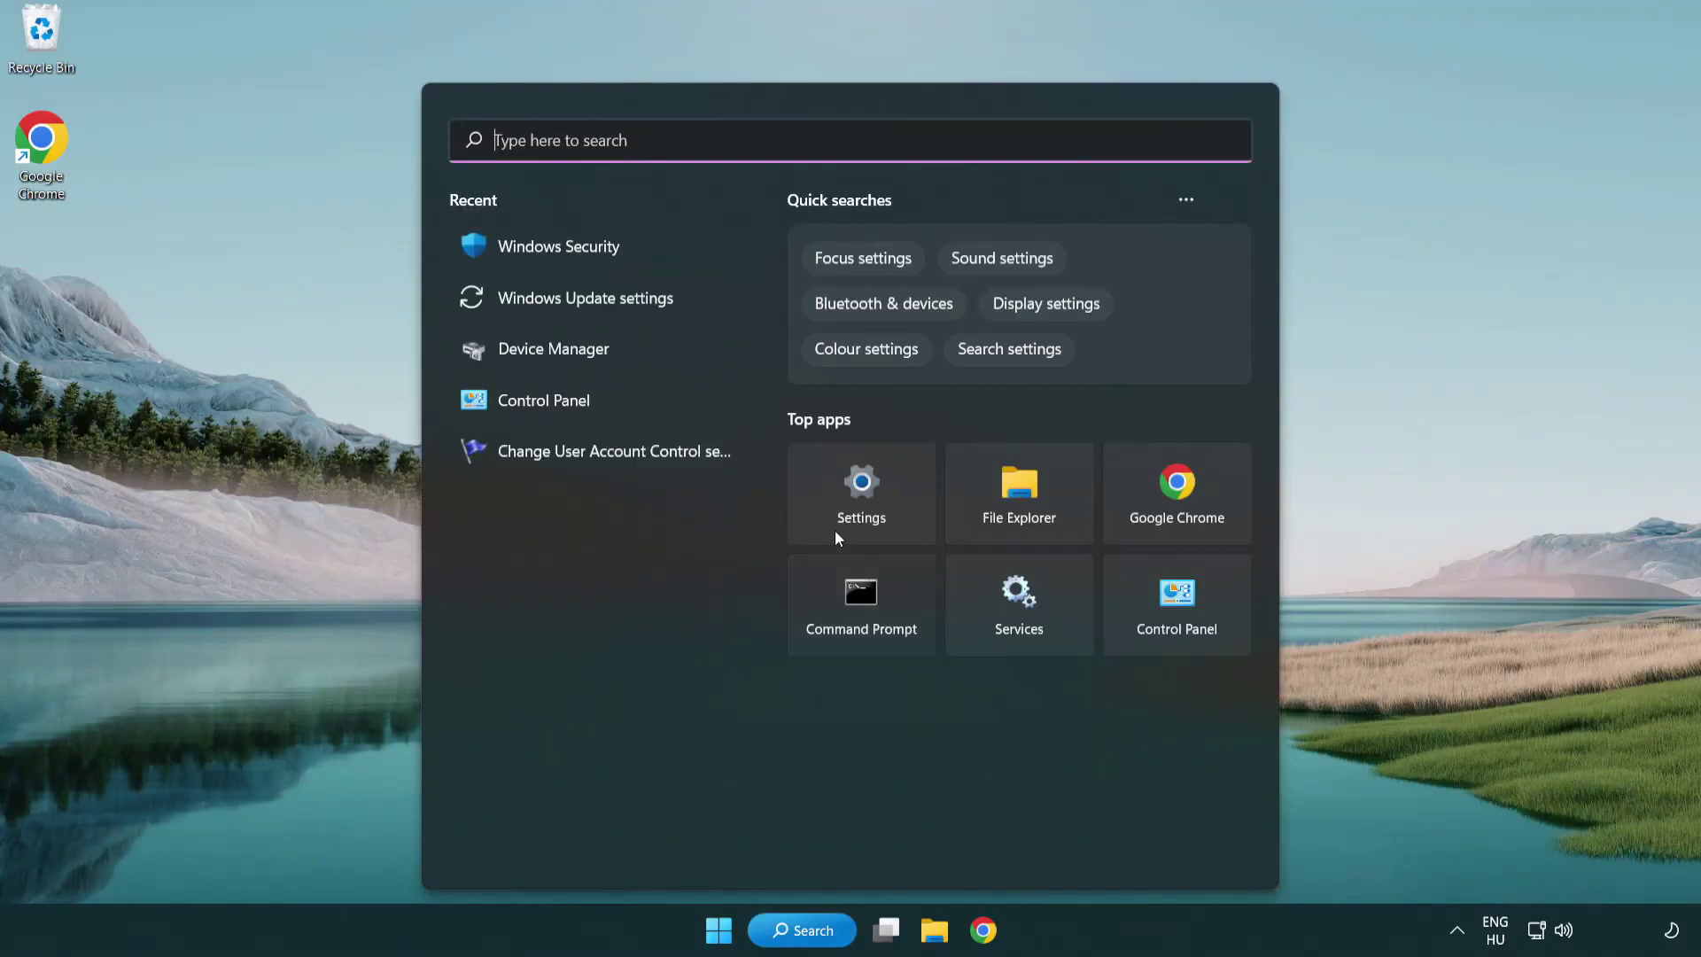
type("se")
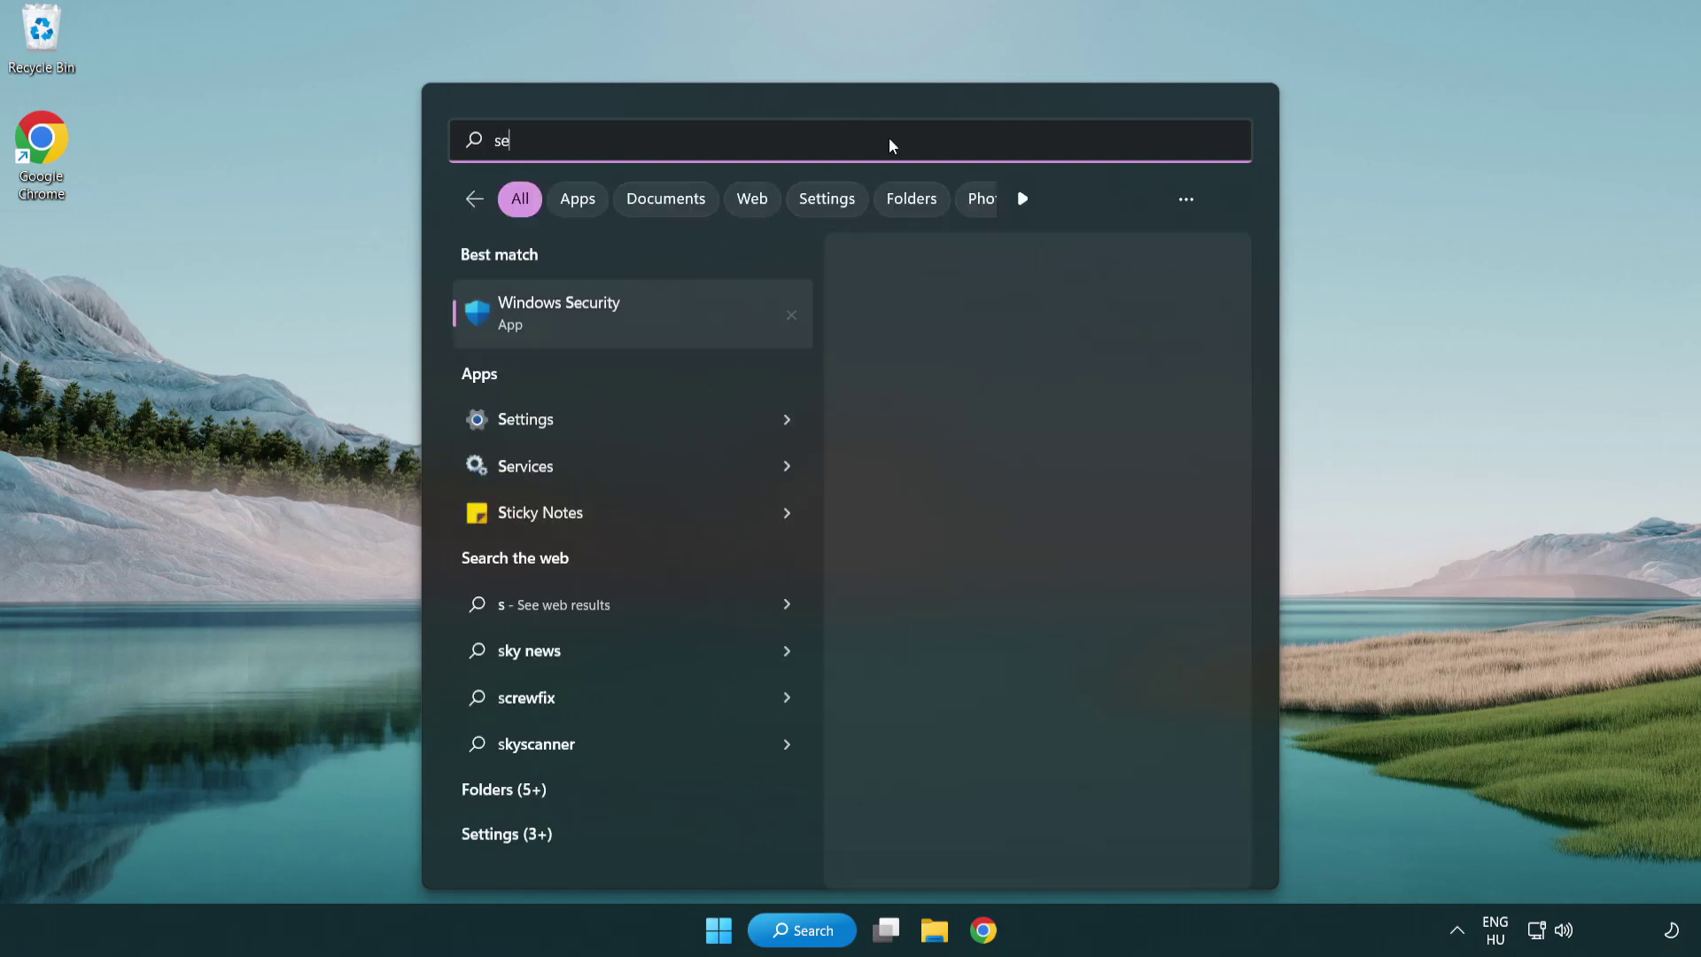
type("curi")
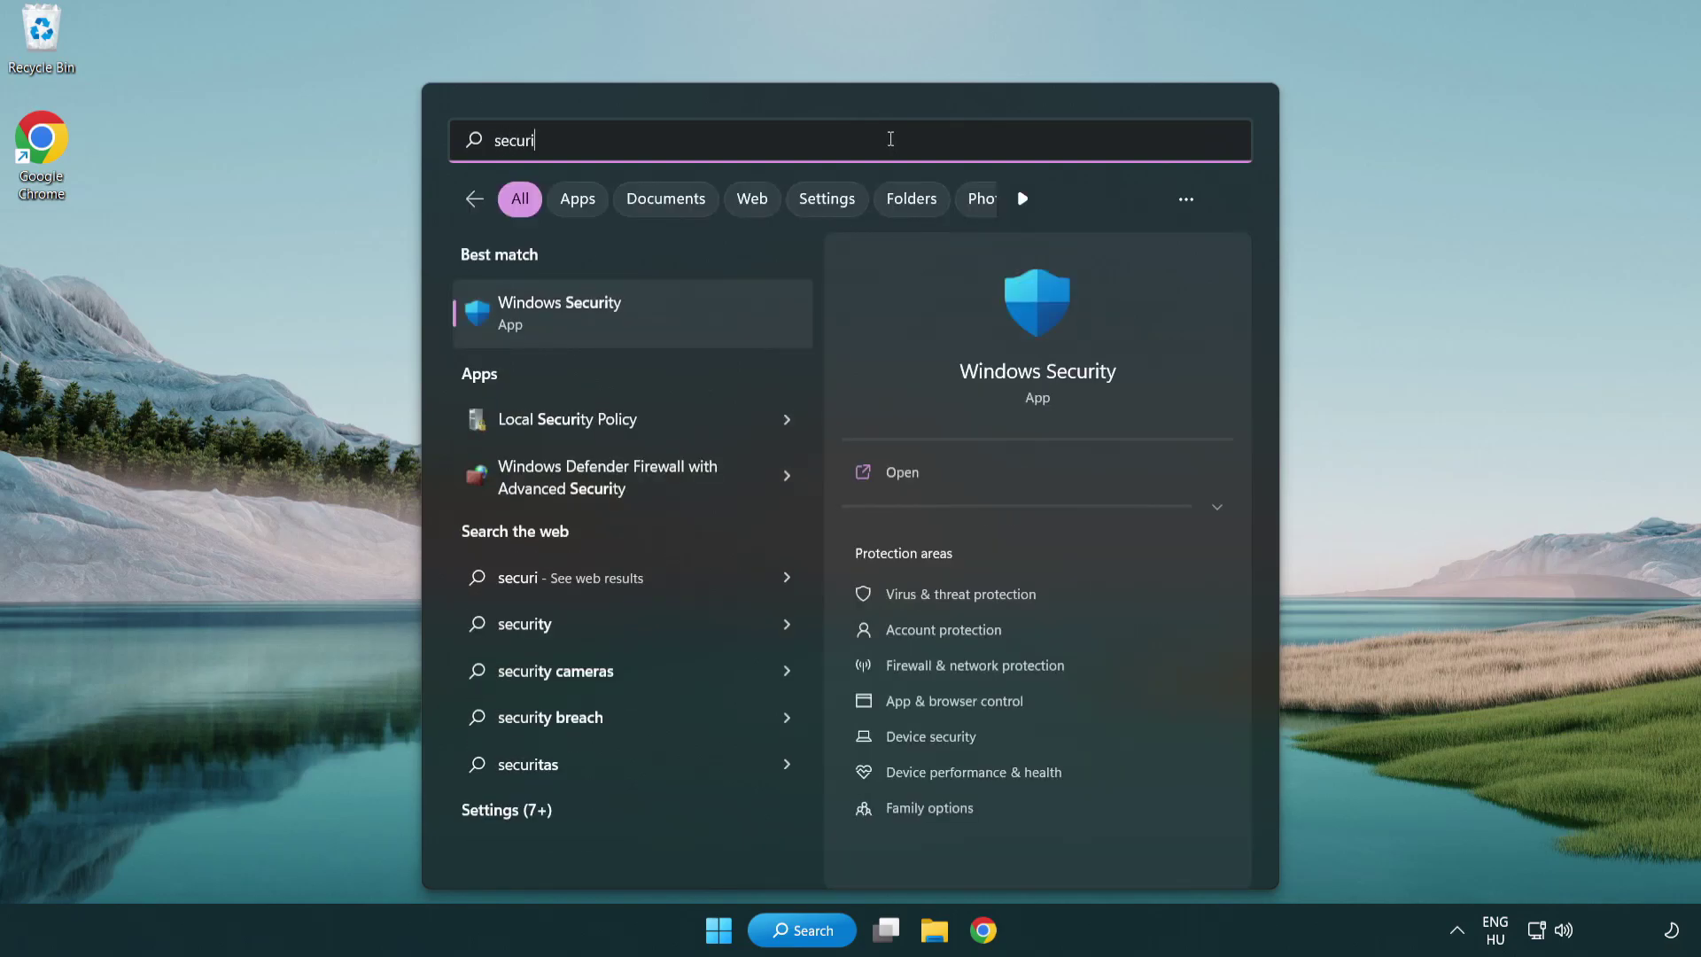
type("ty")
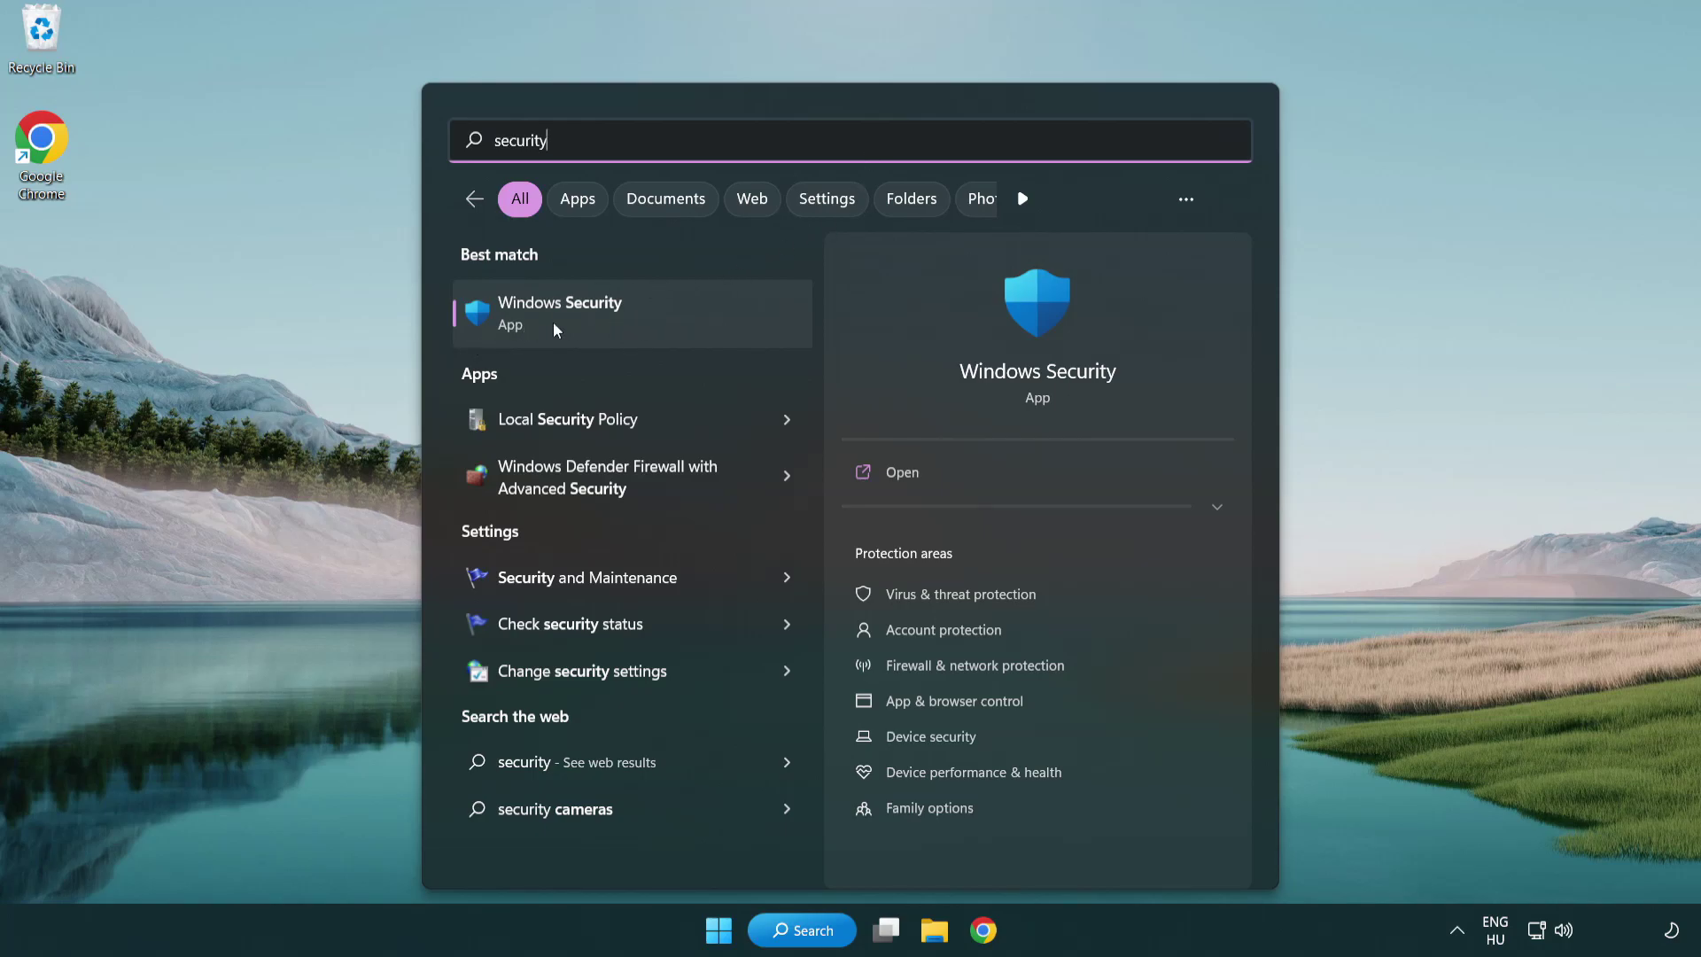
left_click(696, 328)
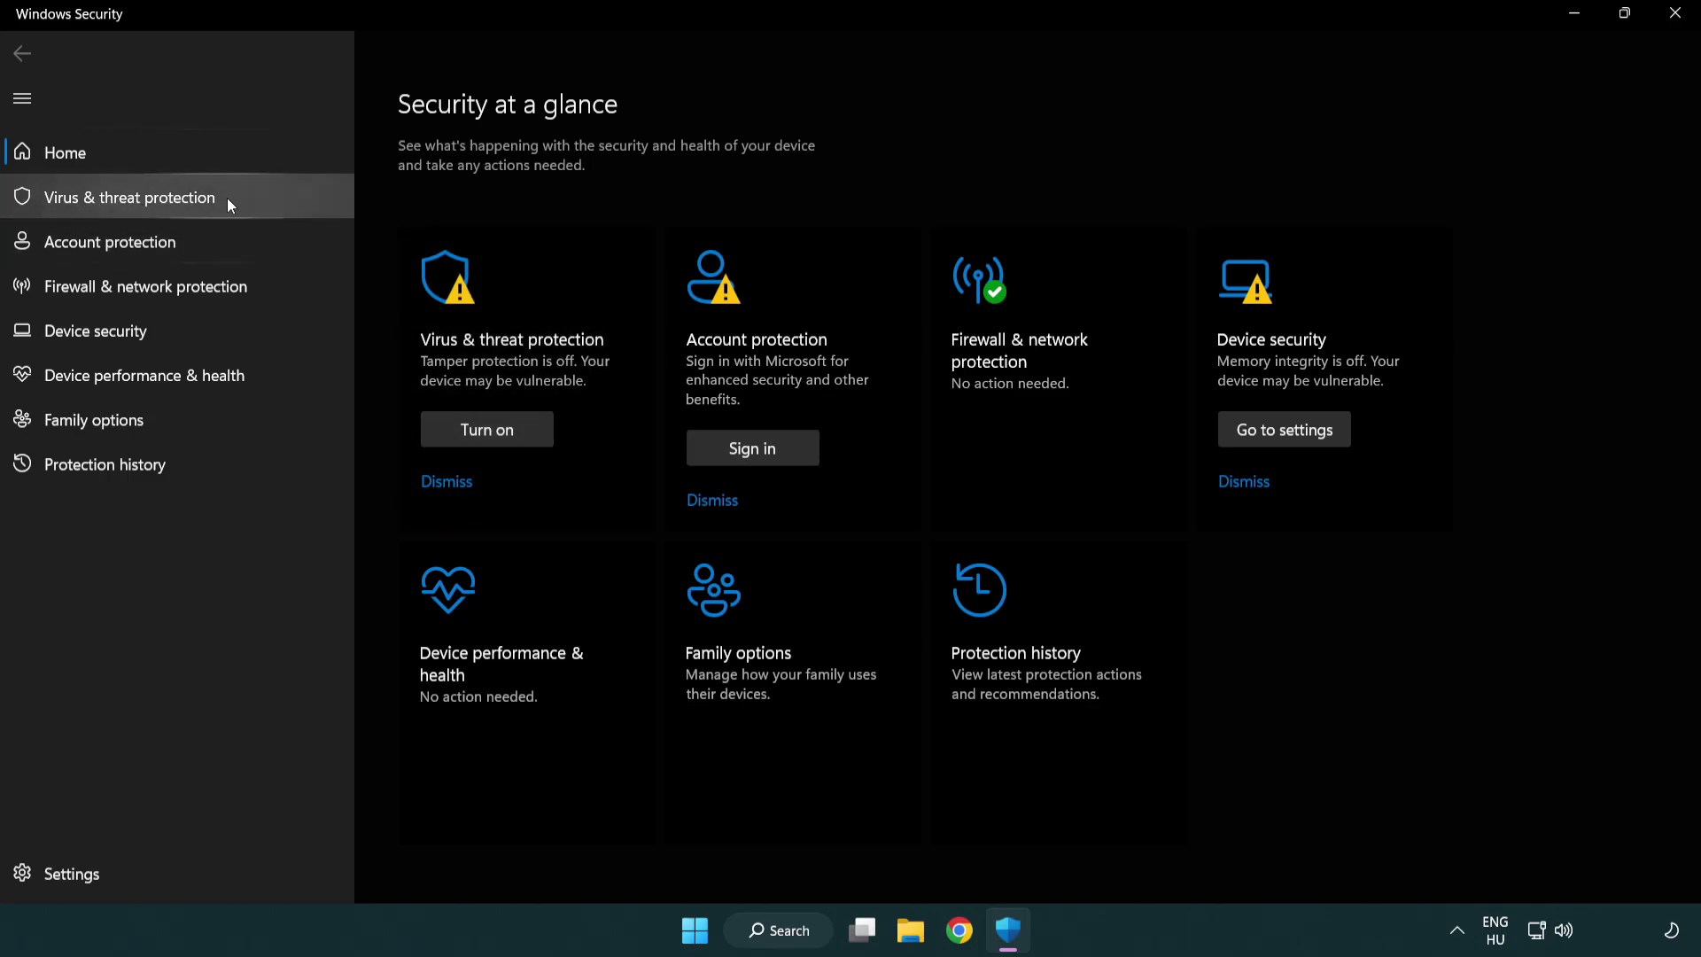
- Open the antivirus exclusions page from the Virus & threat protection settings
left_click(257, 198)
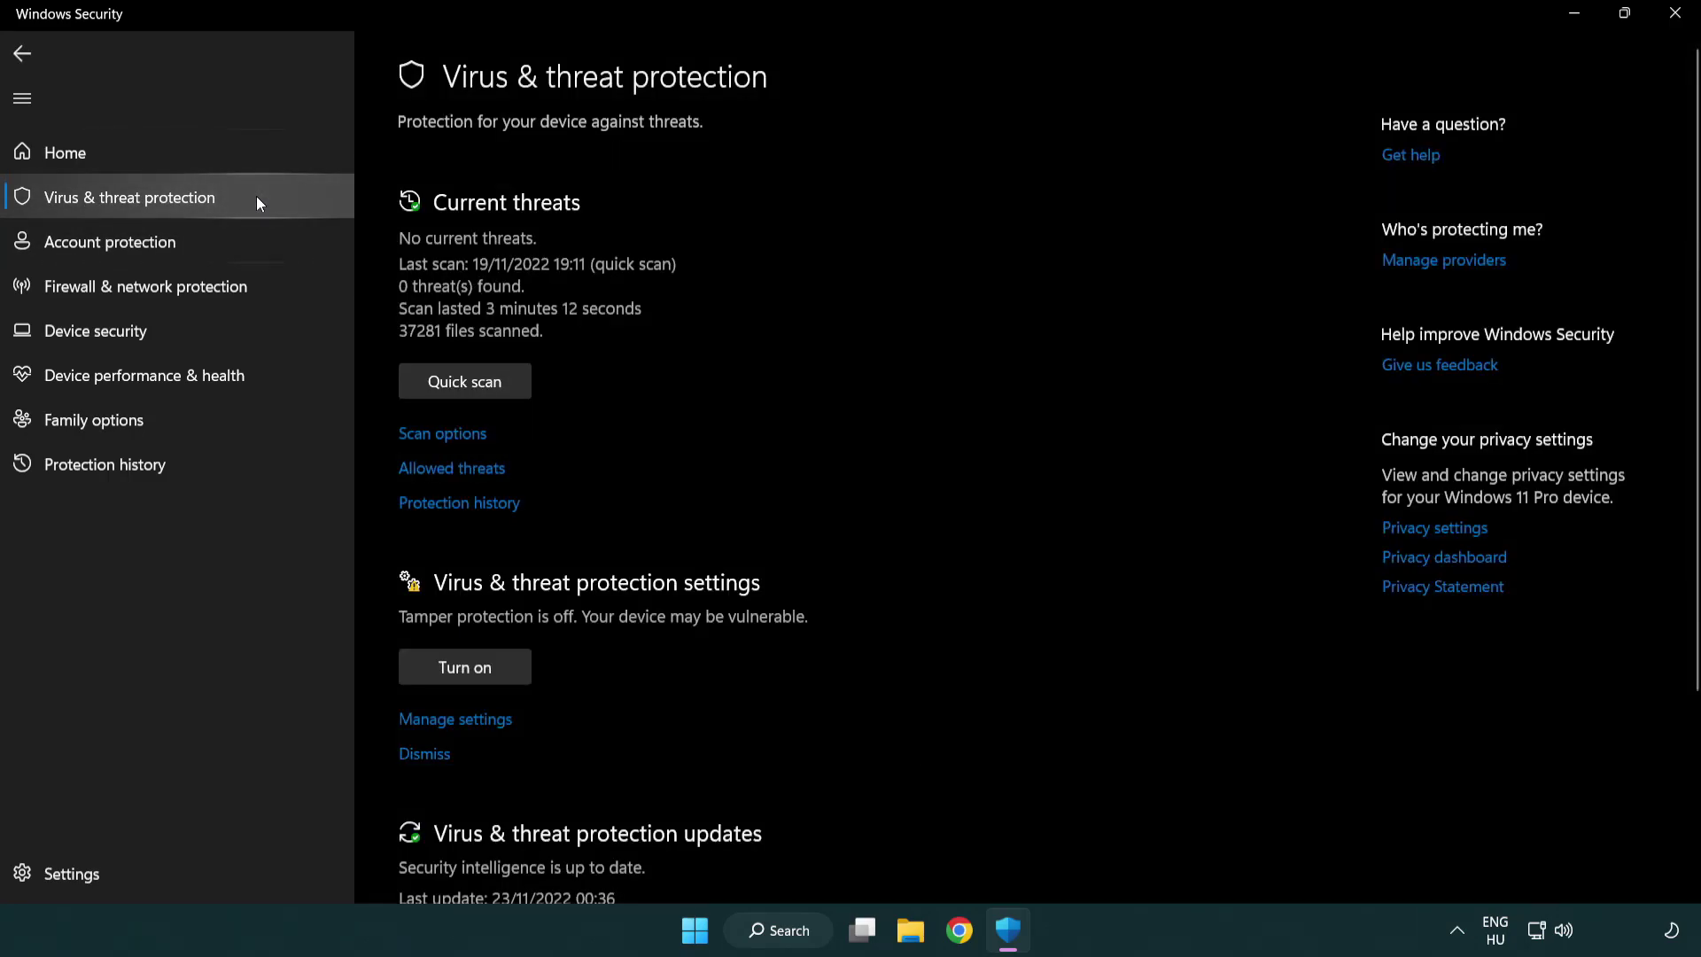
scroll(496, 390, "down", 2)
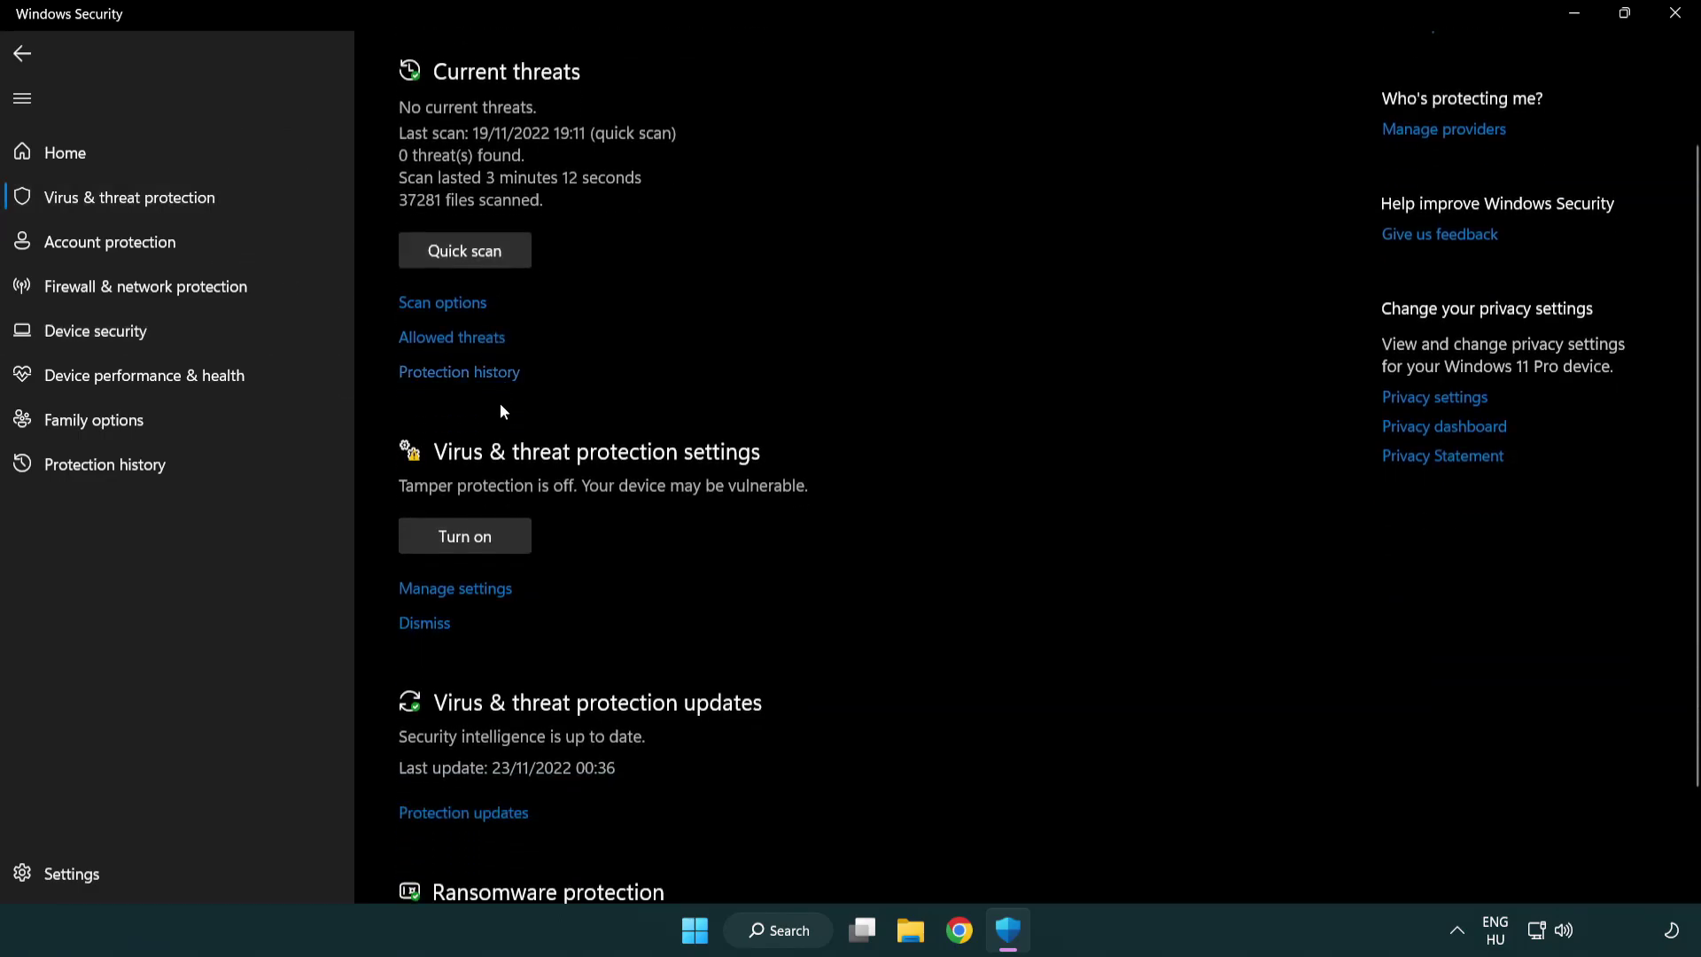
left_click(452, 594)
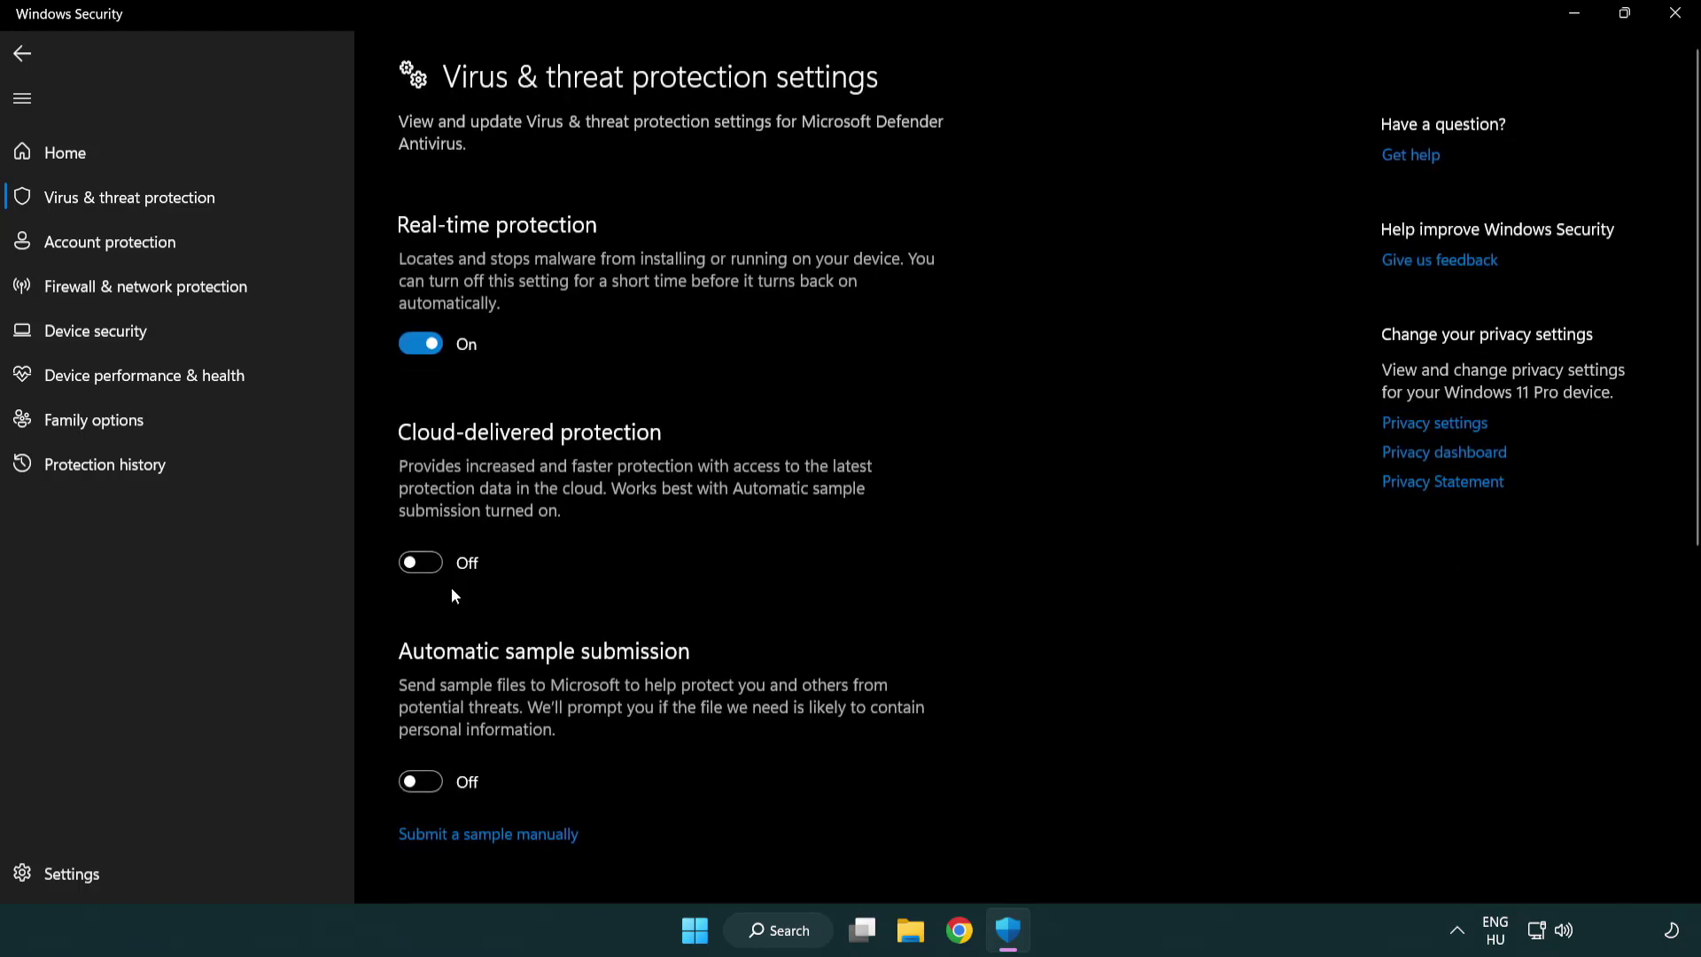
scroll(451, 589, "down", 6)
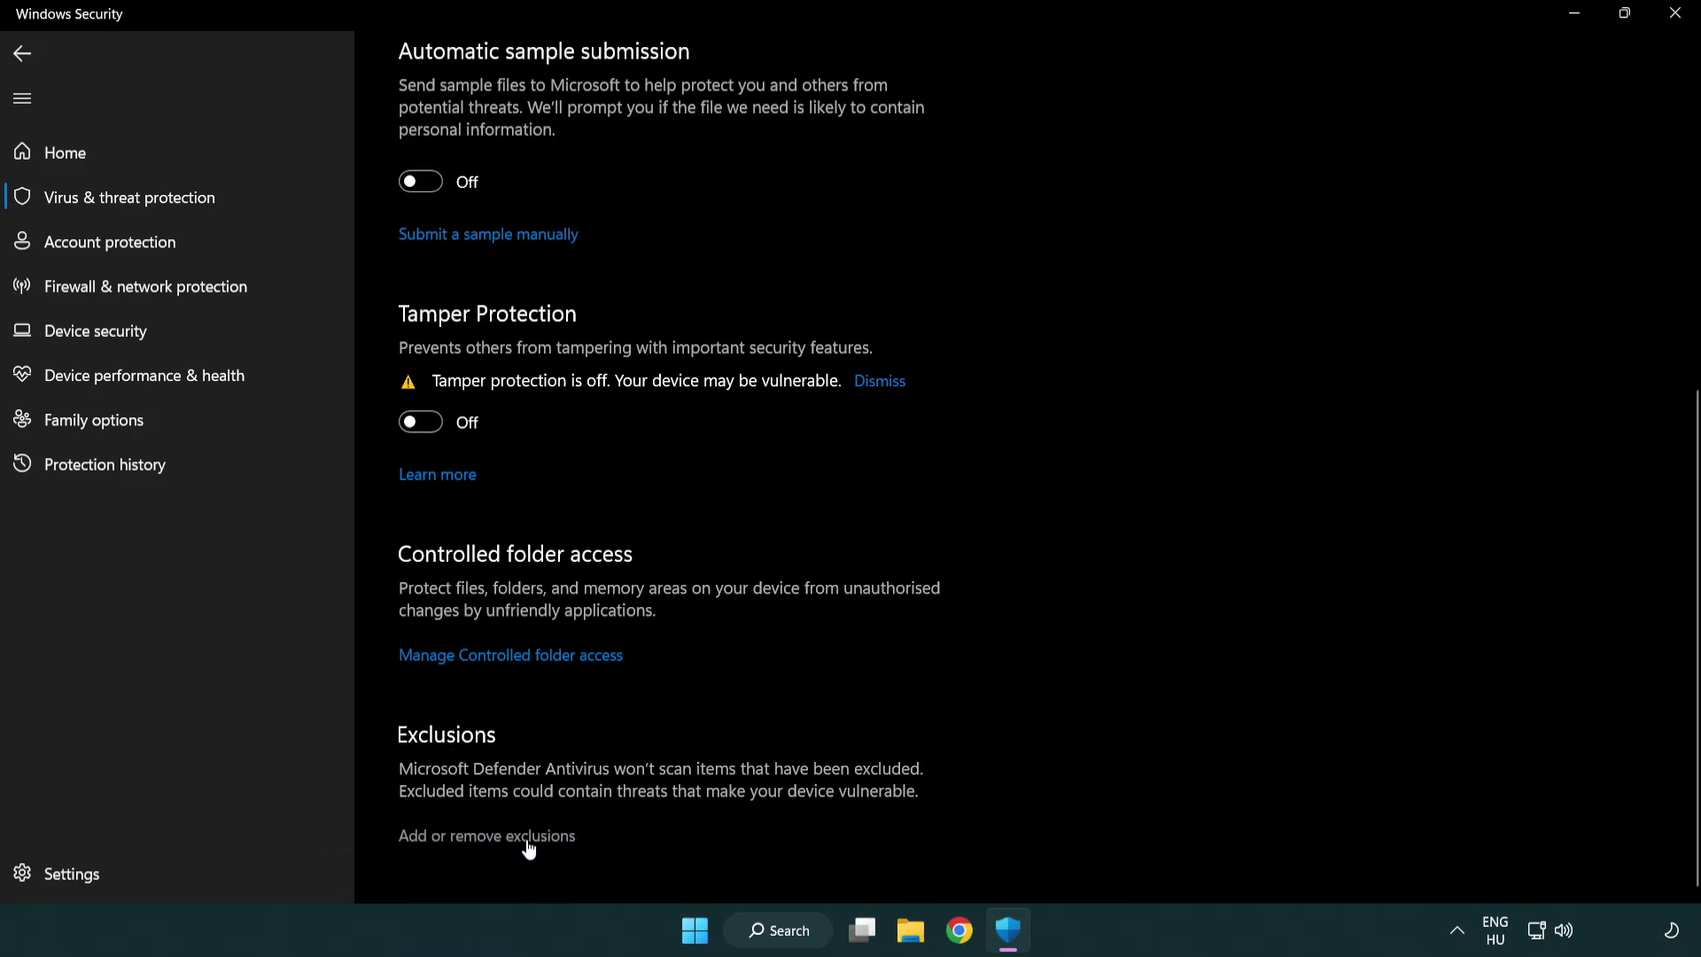
left_click(492, 841)
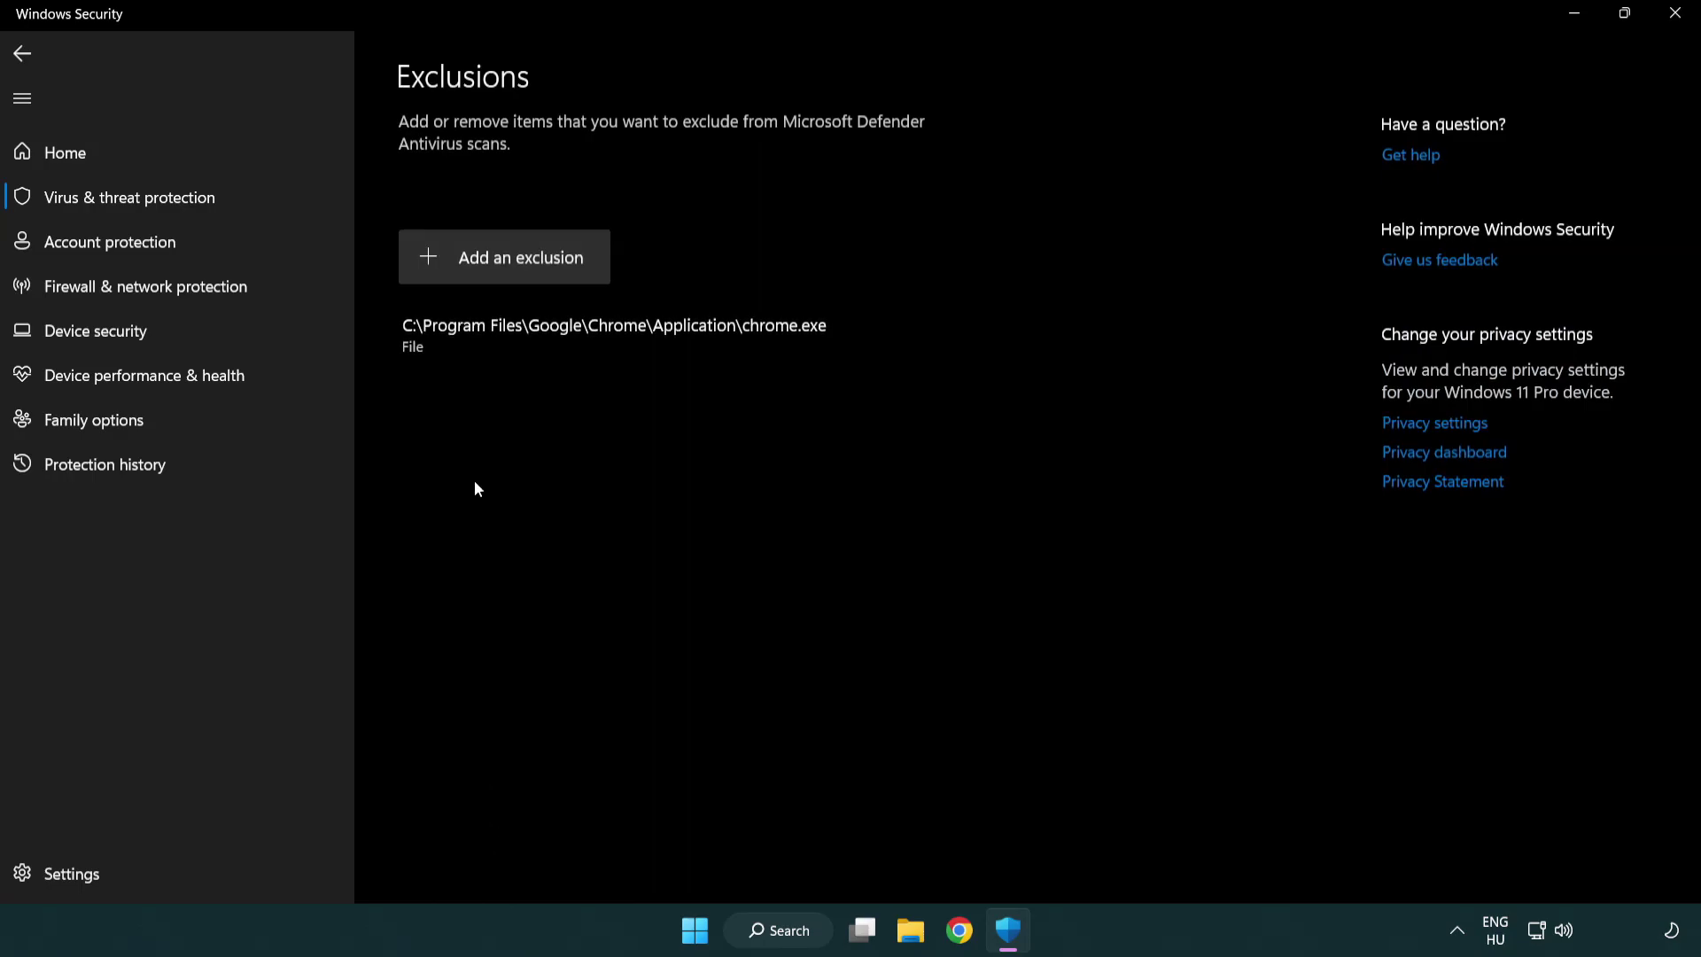
- Add NOT WORKING APP from C:\Program Files (x86)\NOT WORKING APP as a file exclusion and close Windows Security
left_click(511, 264)
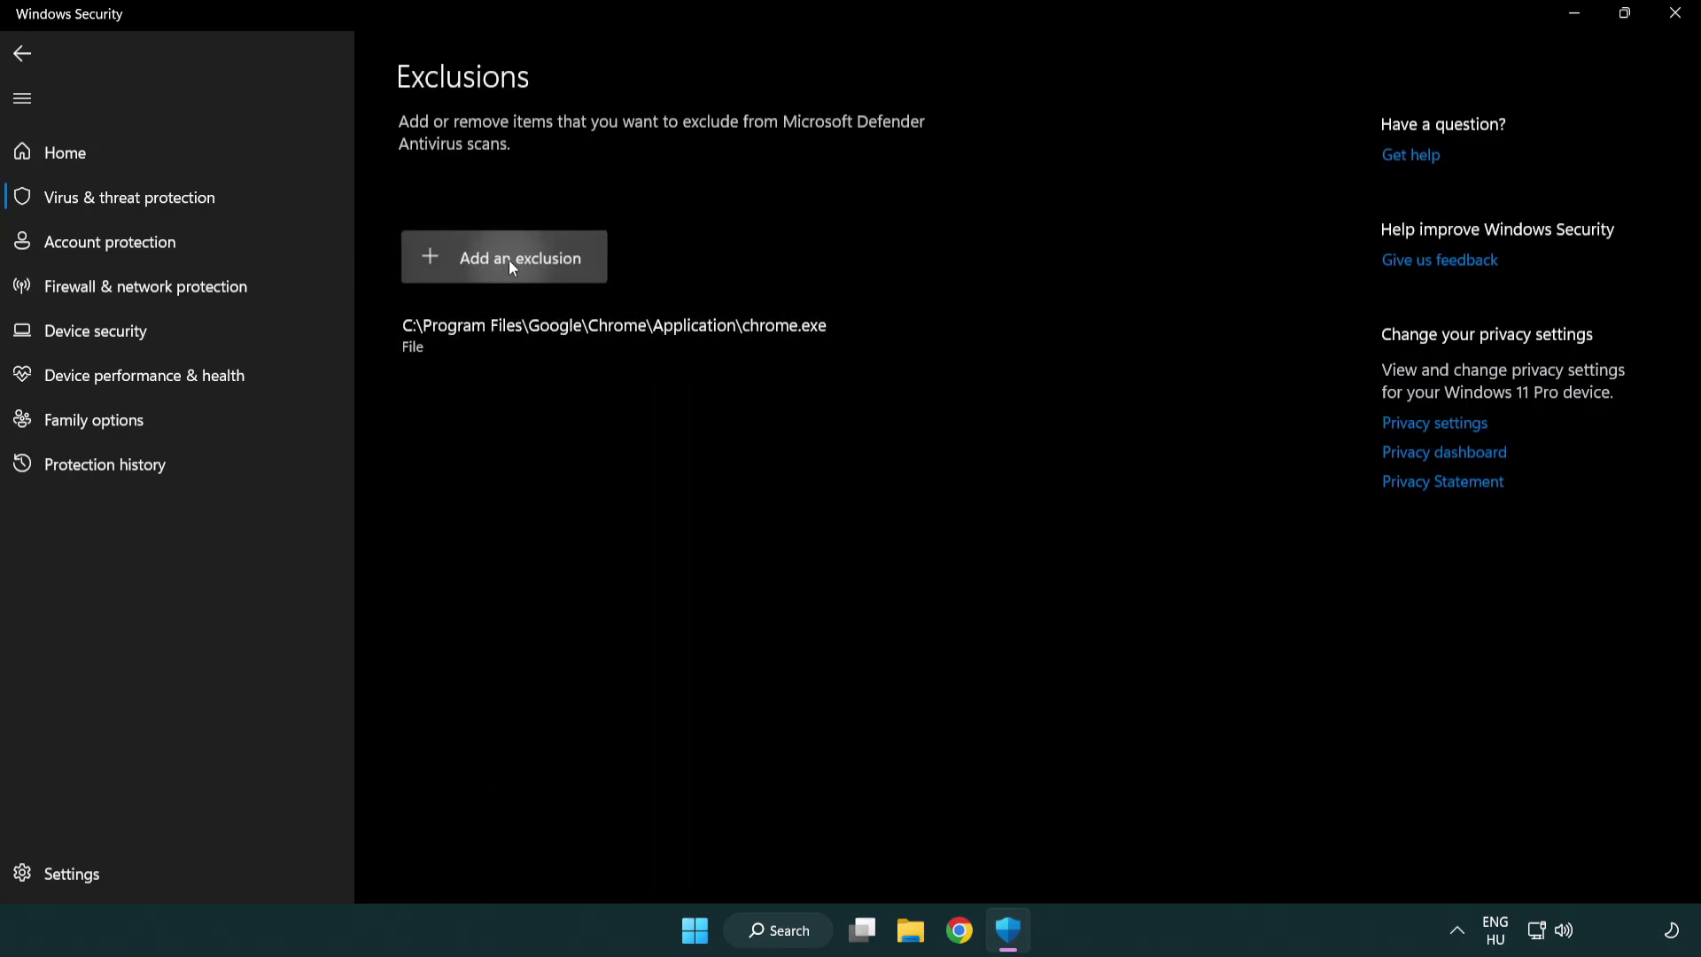
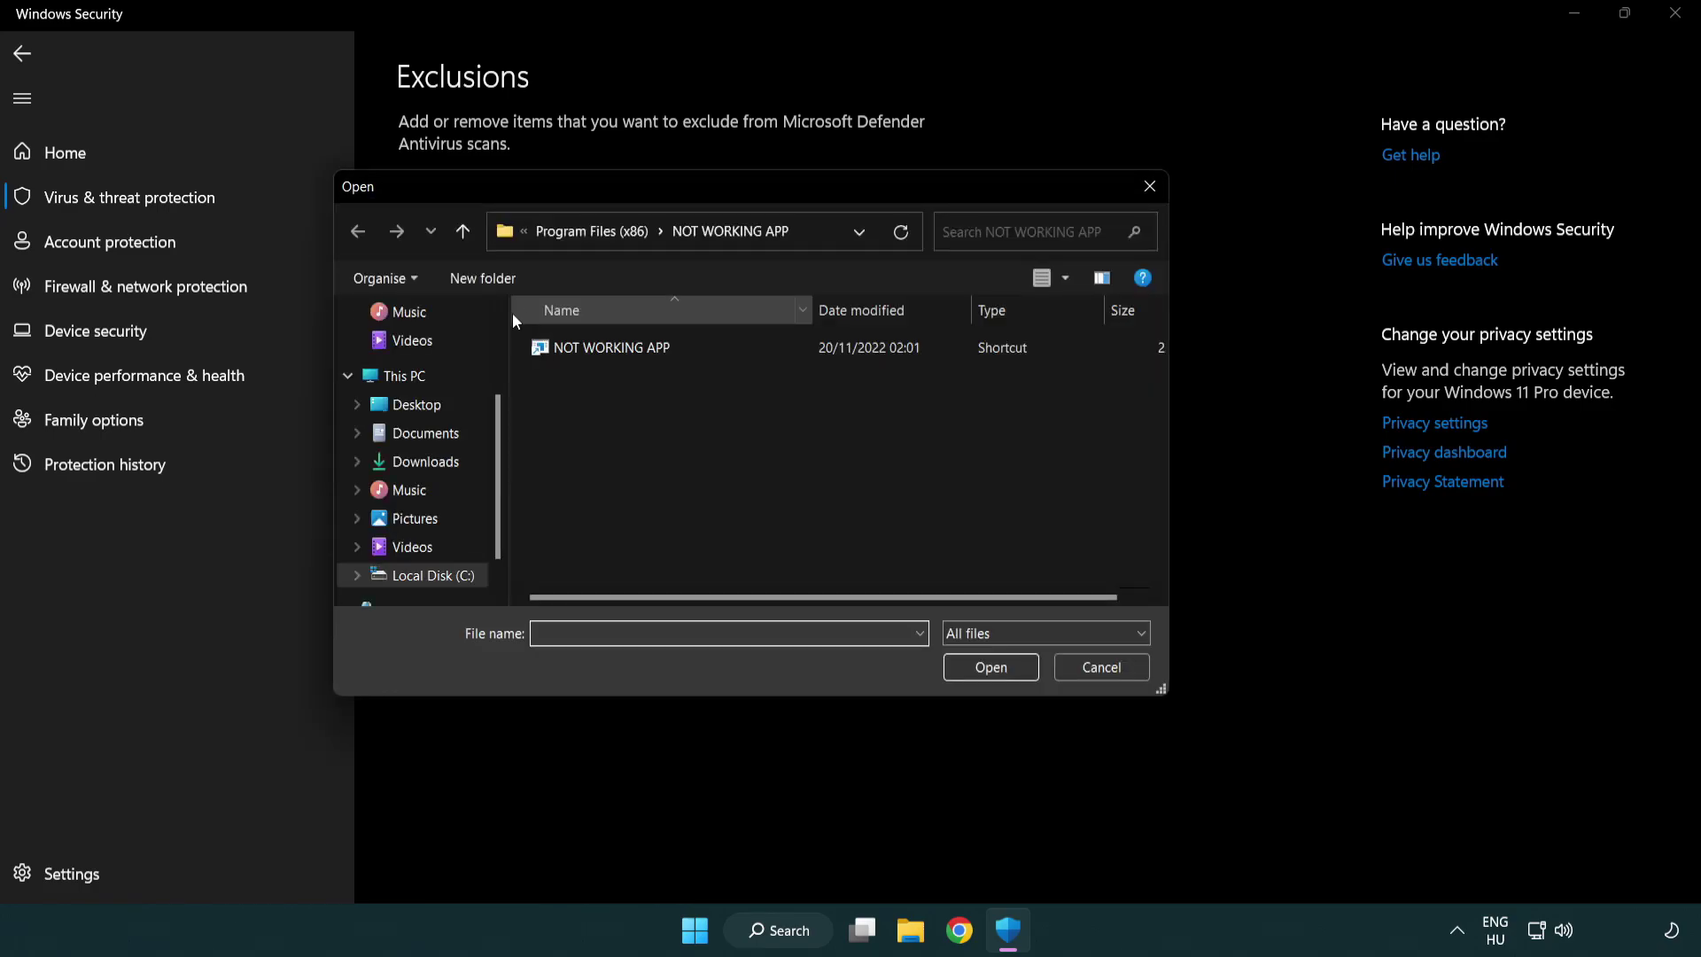
left_click(576, 236)
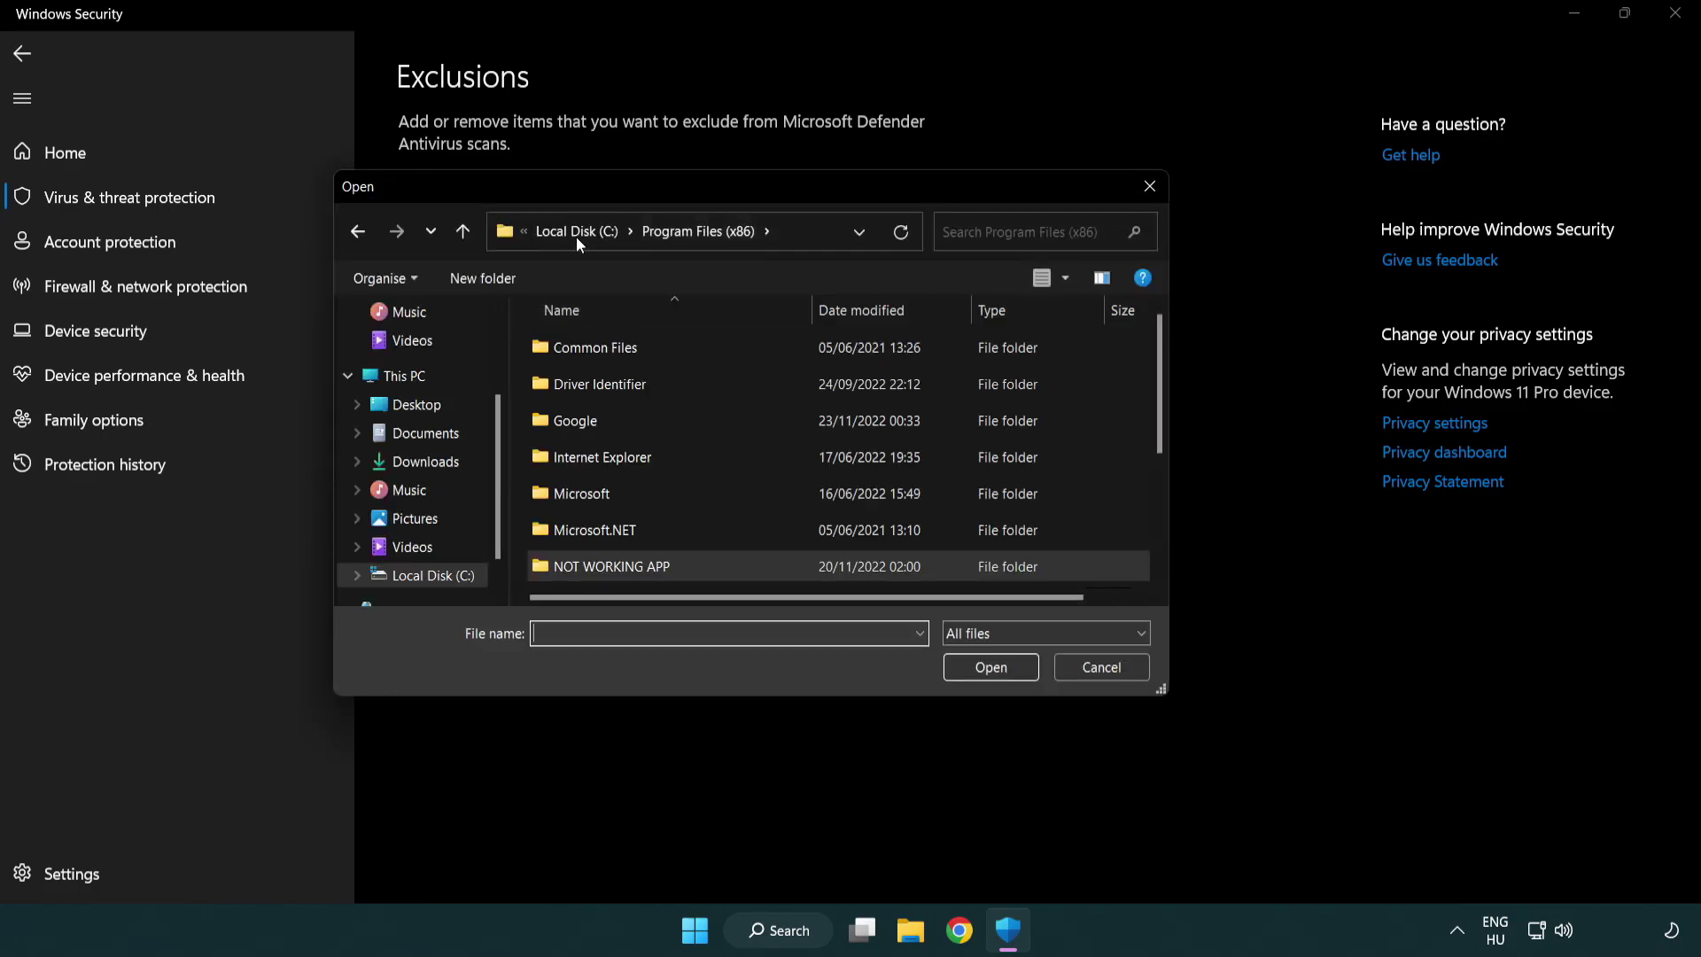
left_click(582, 234)
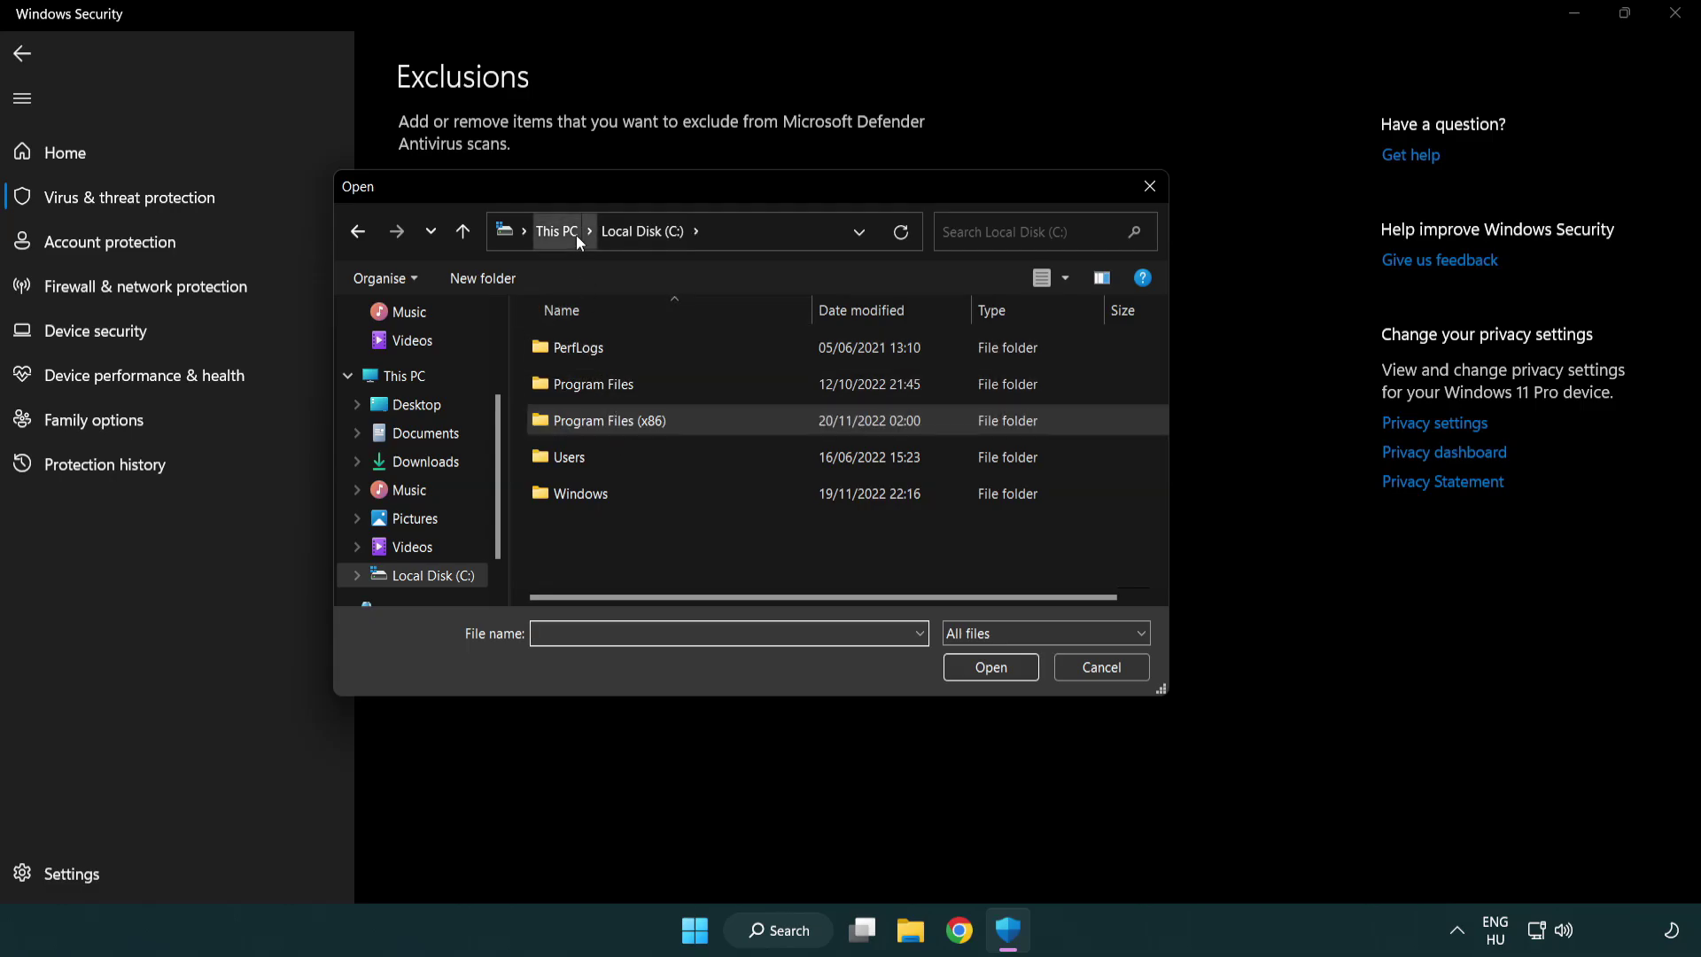
left_click(576, 236)
double_click(620, 585)
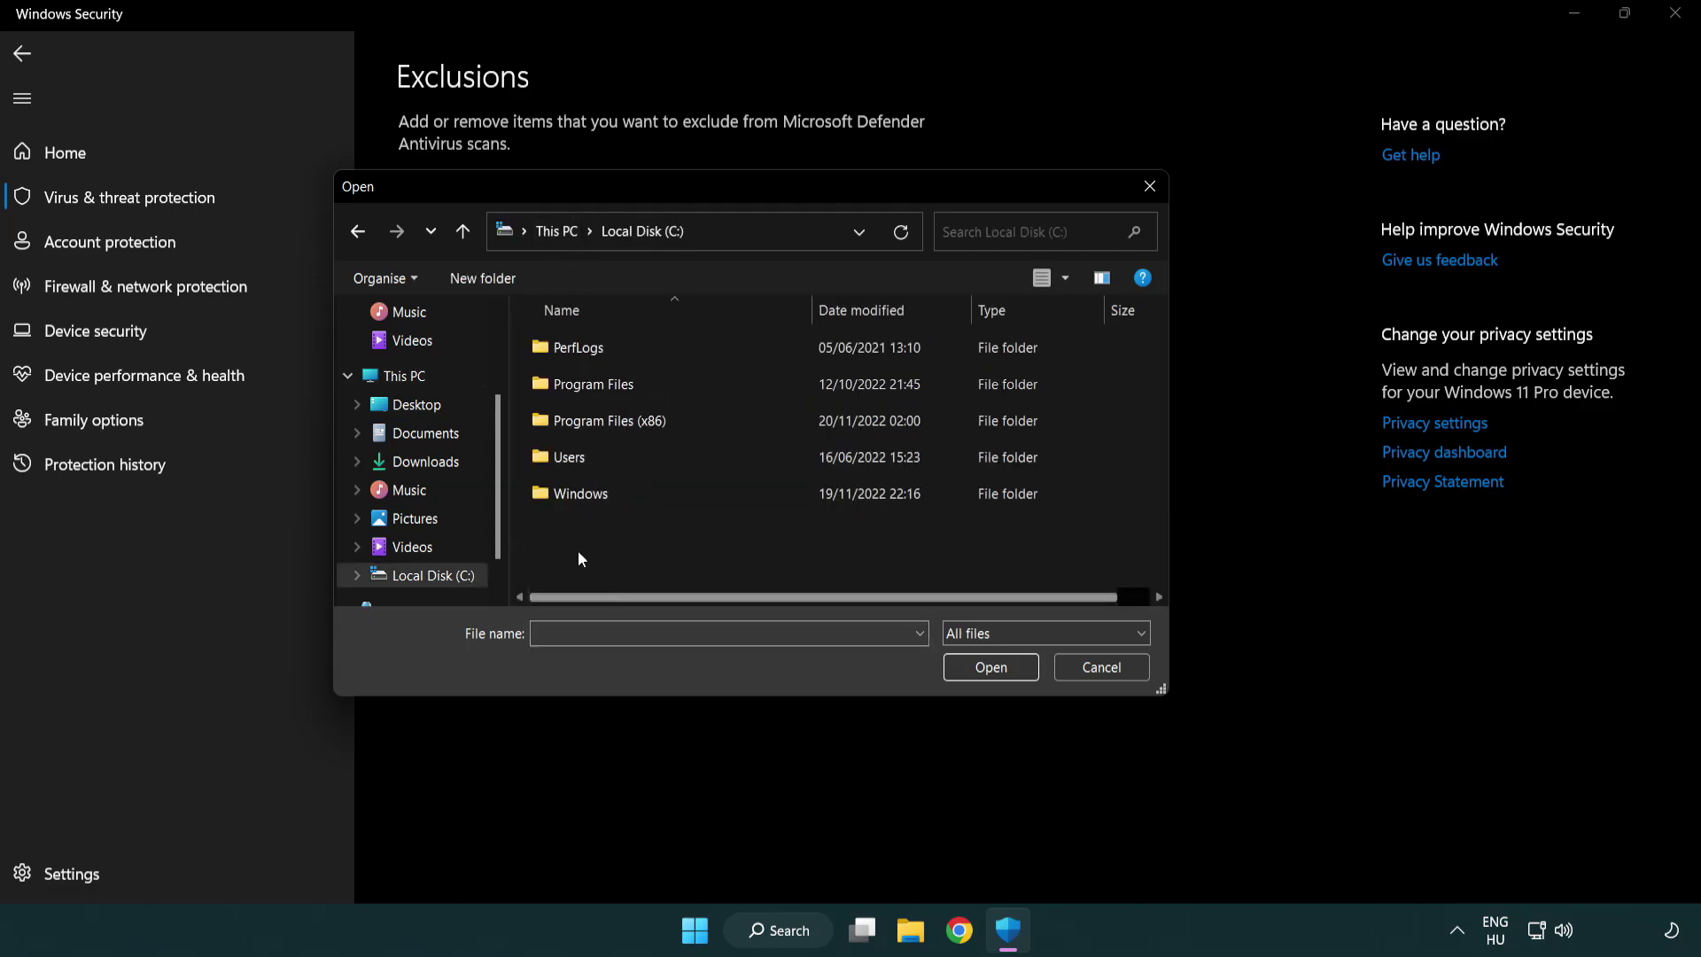
double_click(626, 413)
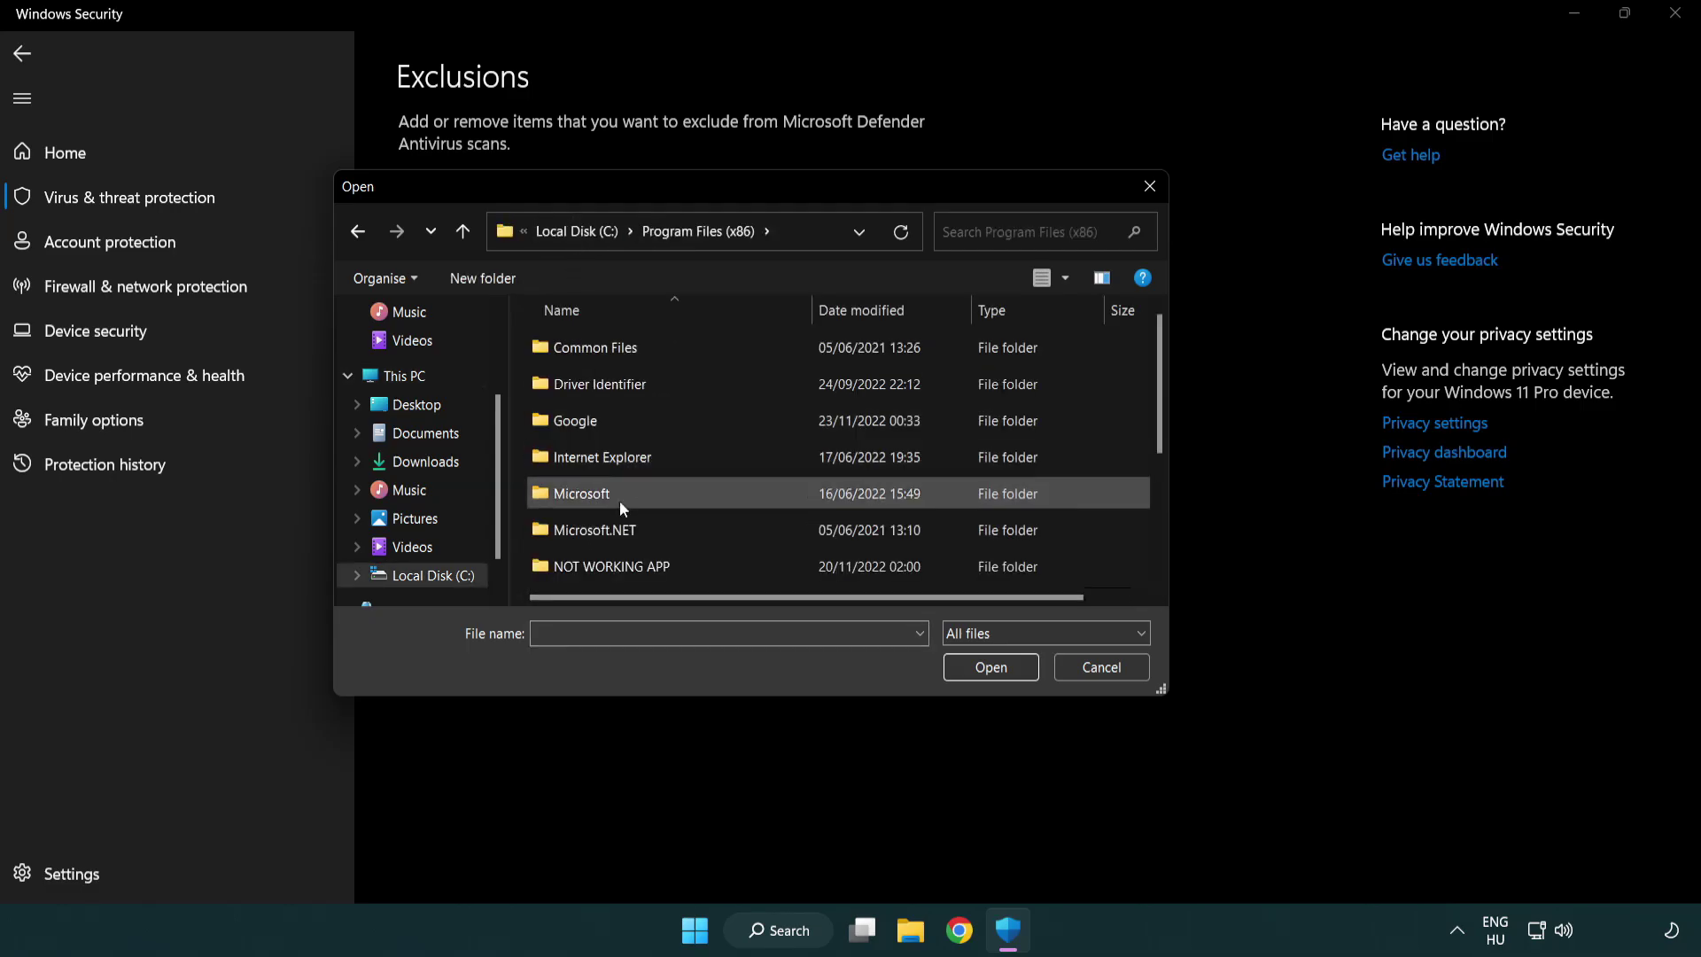
double_click(634, 569)
left_click(599, 344)
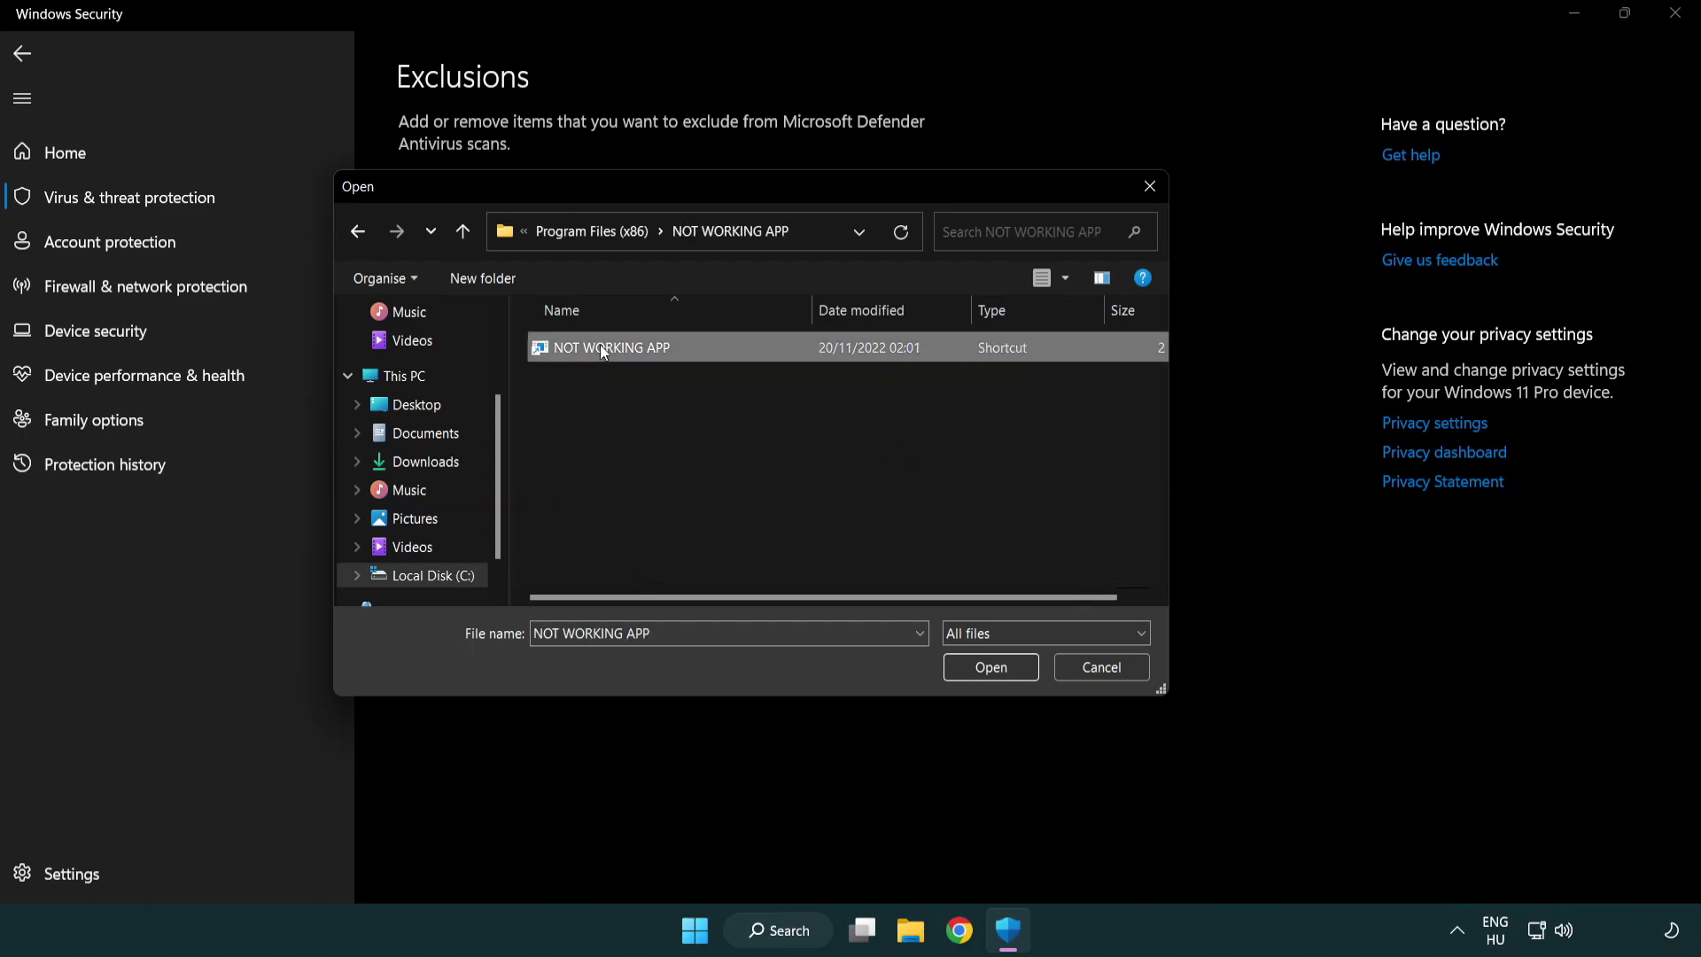
left_click(989, 677)
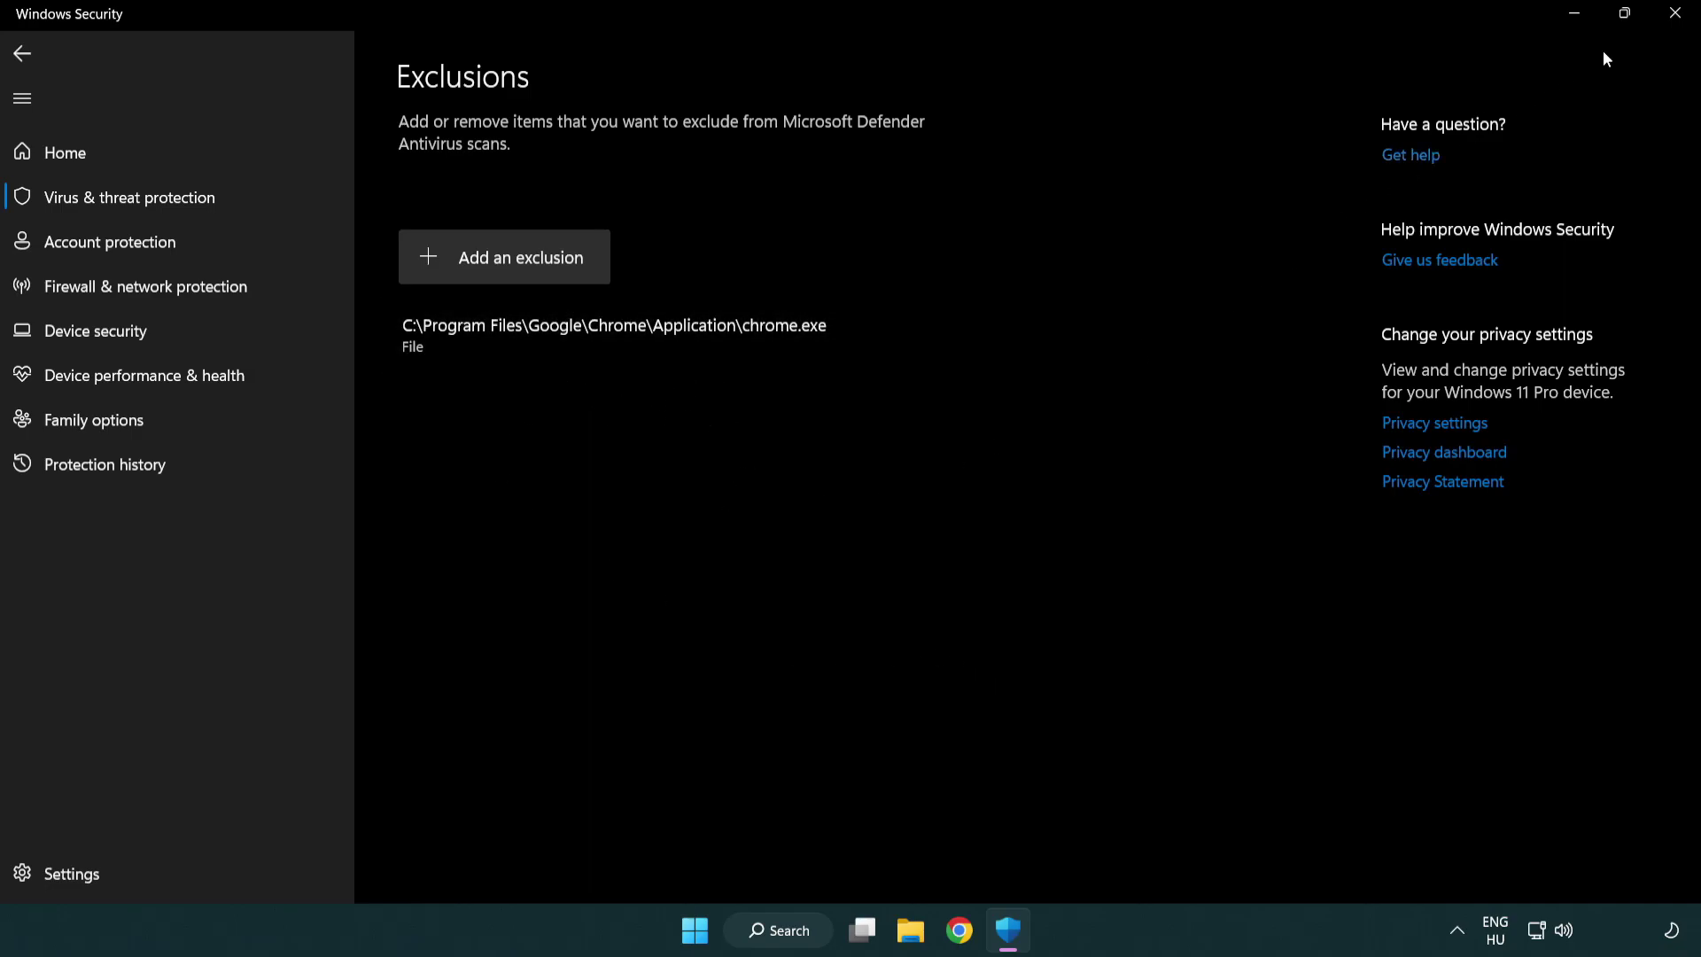
left_click(1676, 15)
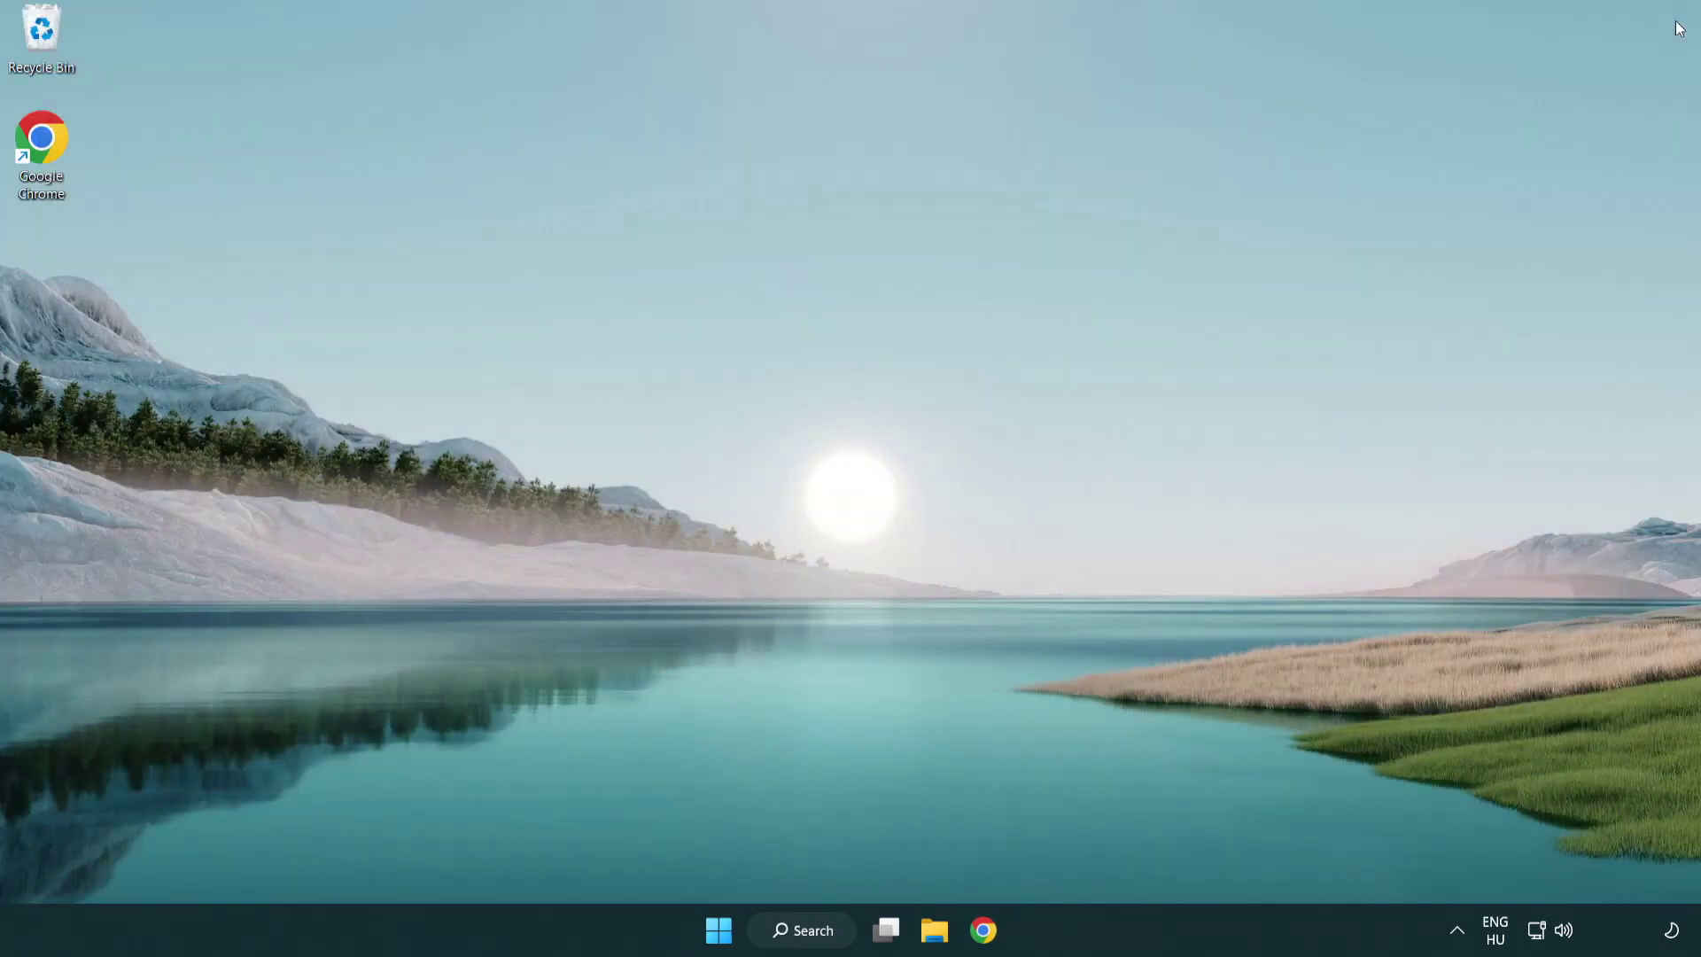
- Open the power options for restarting the computer
left_click(702, 940)
left_click(1126, 854)
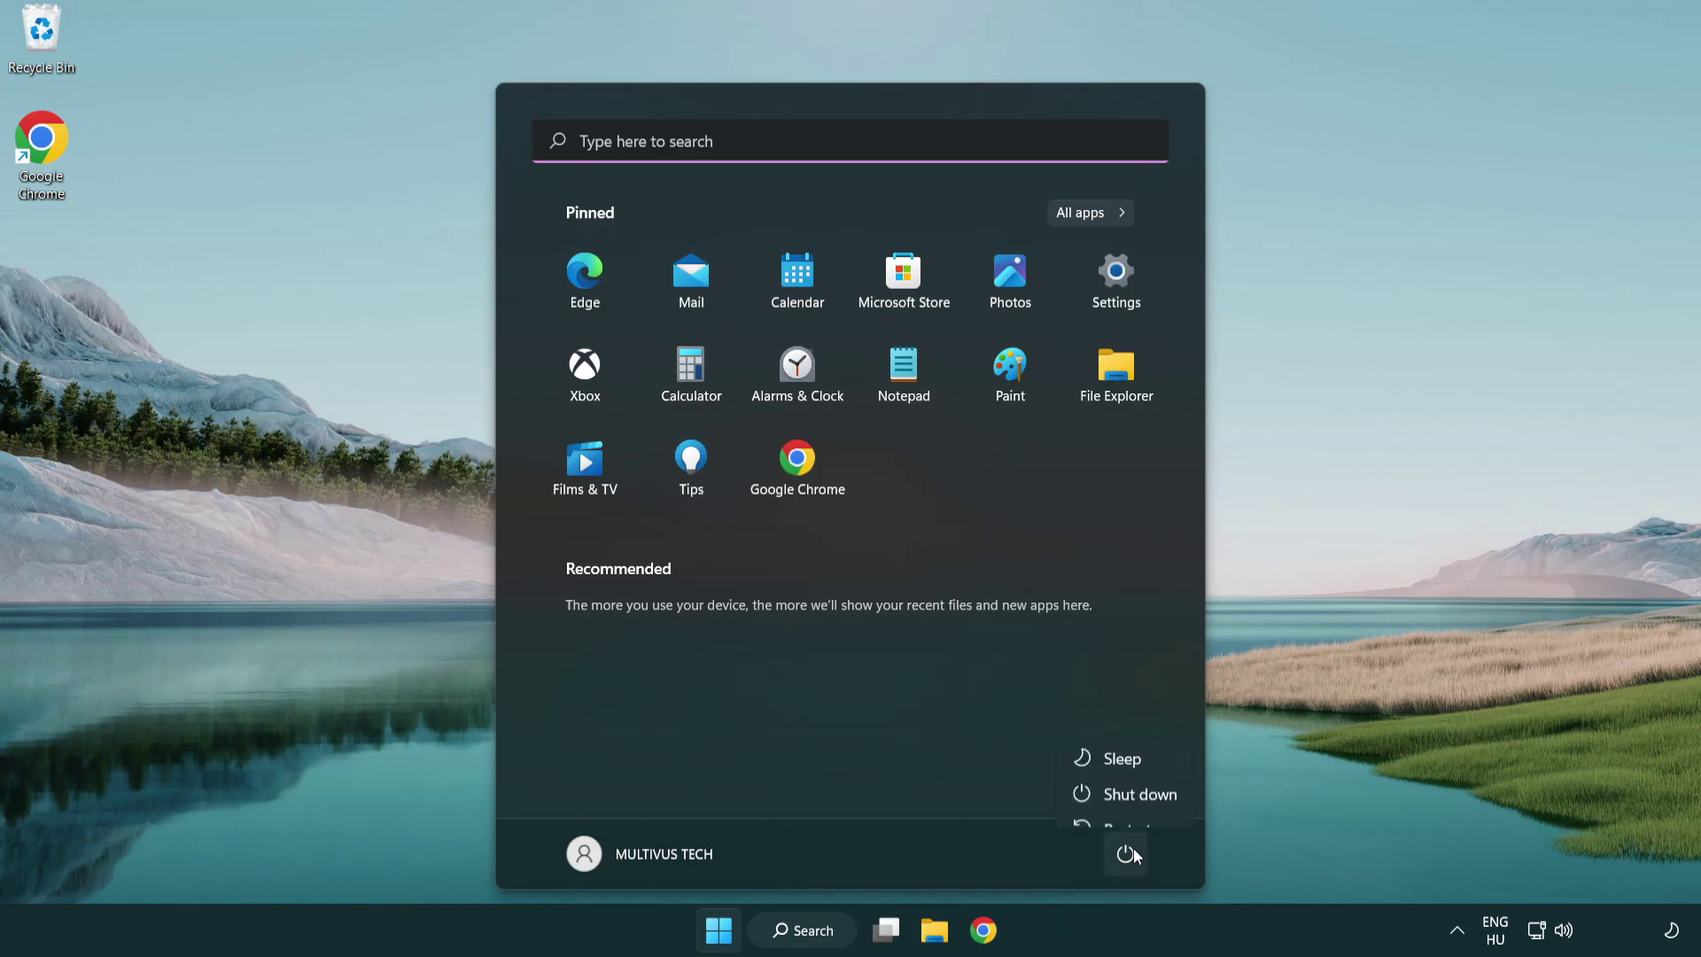